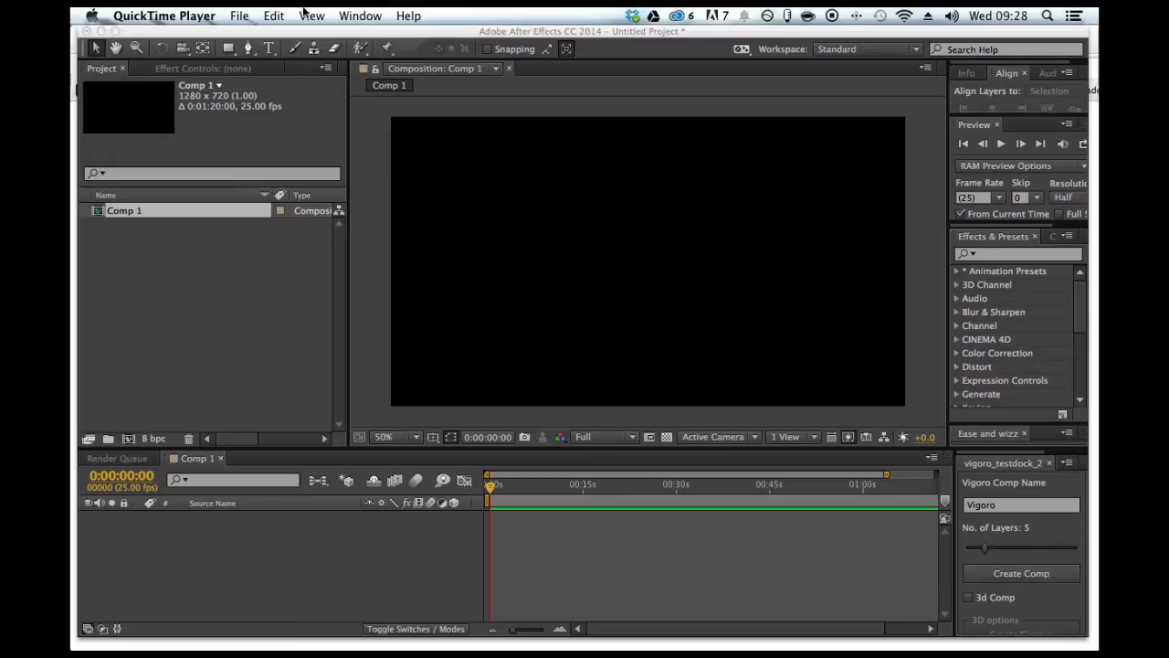
Step: Add a new, empty shape layer to Comp 1
{"action": "left_click", "coordinate": [300, 27]}
{"action": "left_click", "coordinate": [402, 15]}
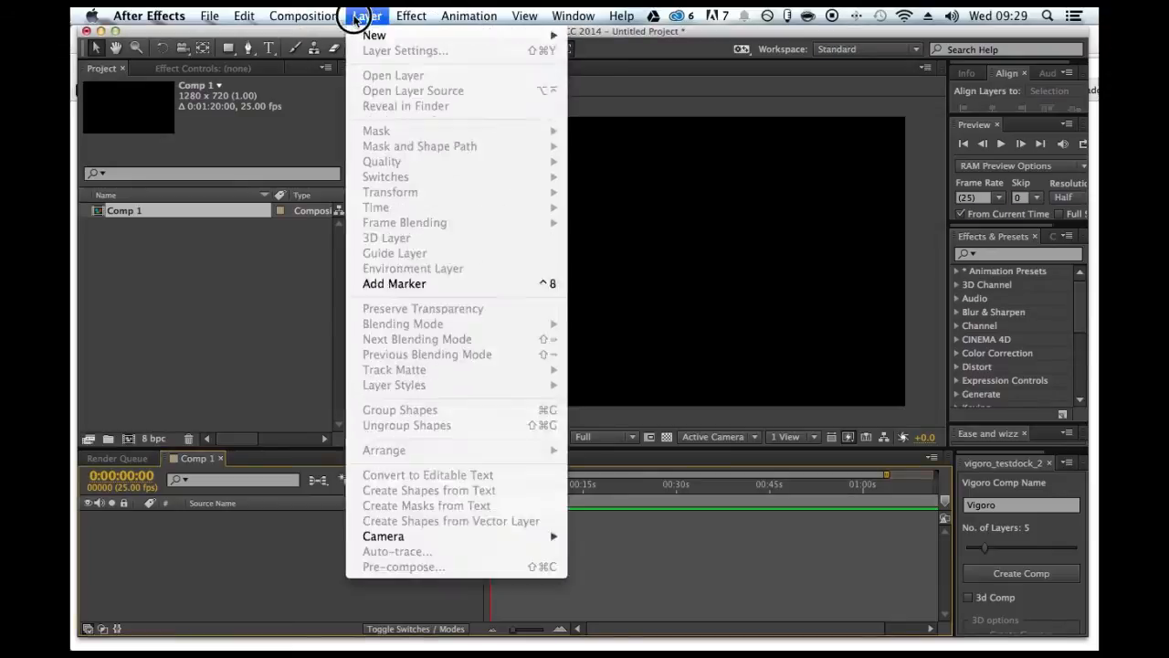
{"action": "mouse_move", "coordinate": [535, 35]}
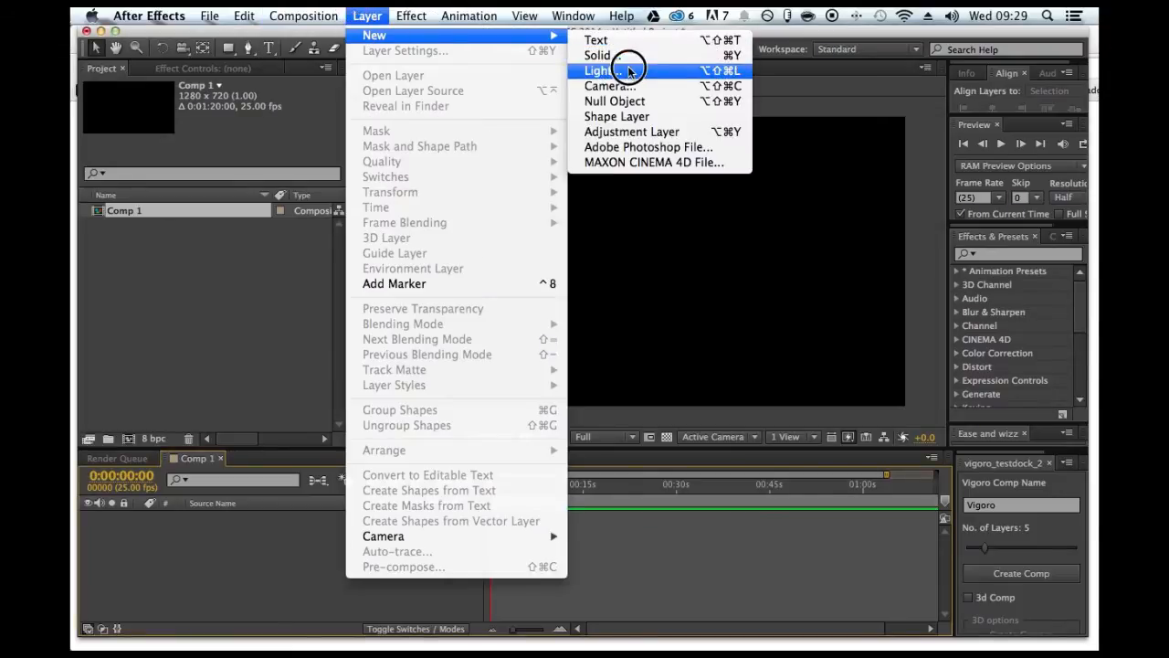
{"action": "left_click", "coordinate": [614, 116]}
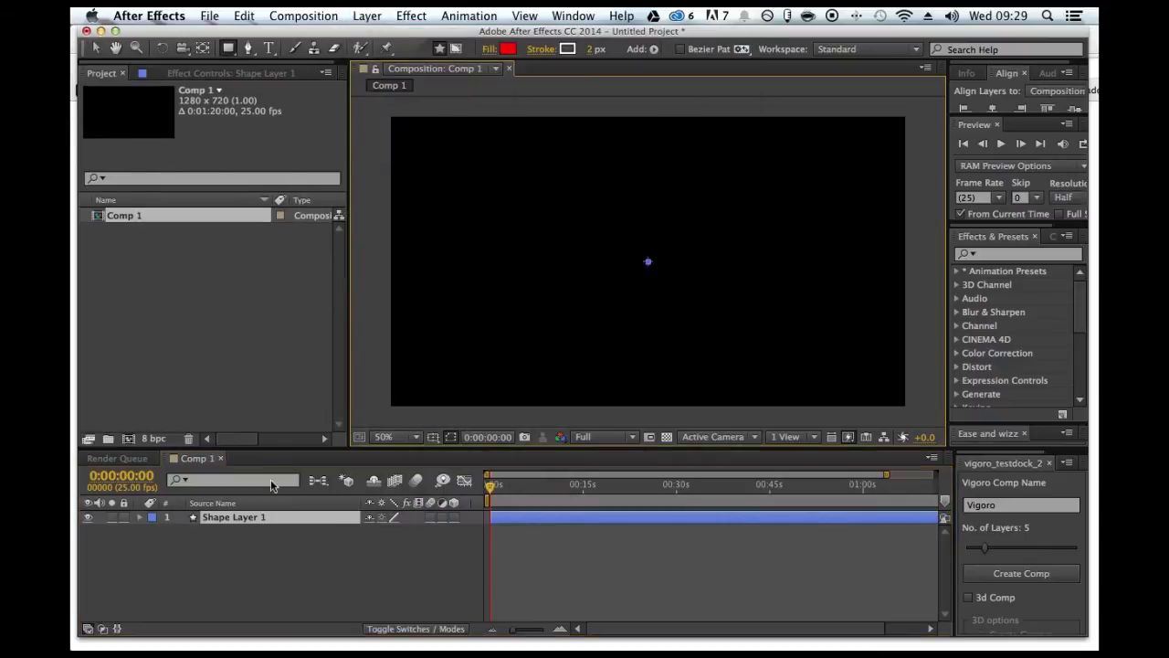
Step: Add a rectangle path and a red fill to the contents of the new shape layer
{"action": "left_click", "coordinate": [653, 49]}
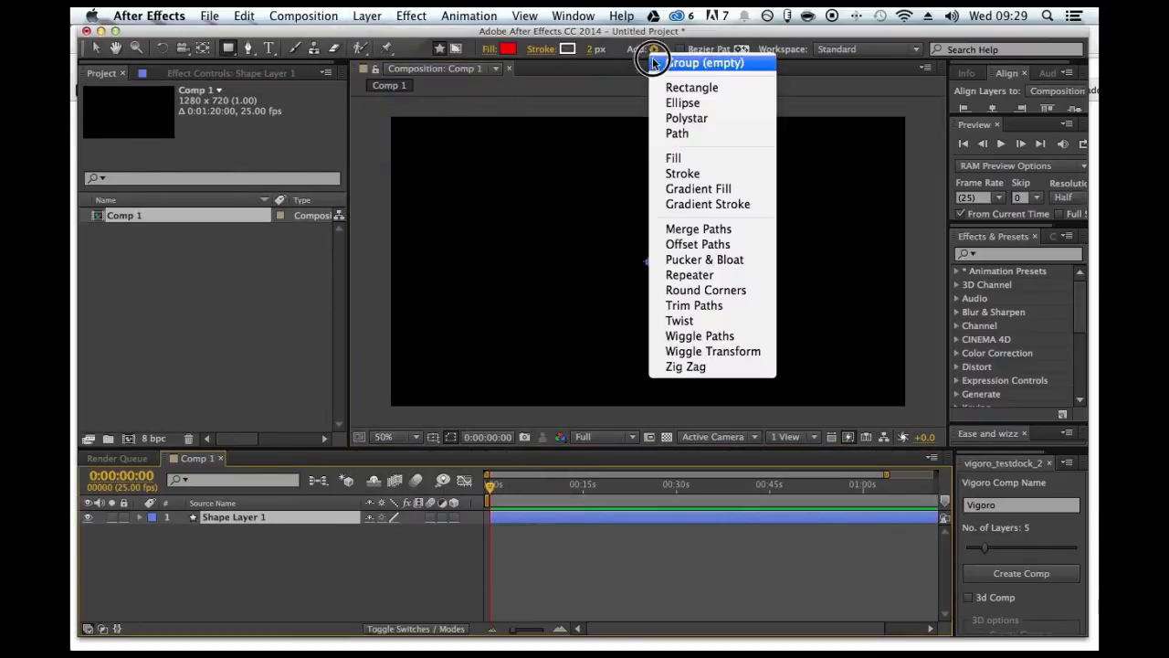
{"action": "left_click", "coordinate": [654, 86]}
{"action": "left_click", "coordinate": [653, 51]}
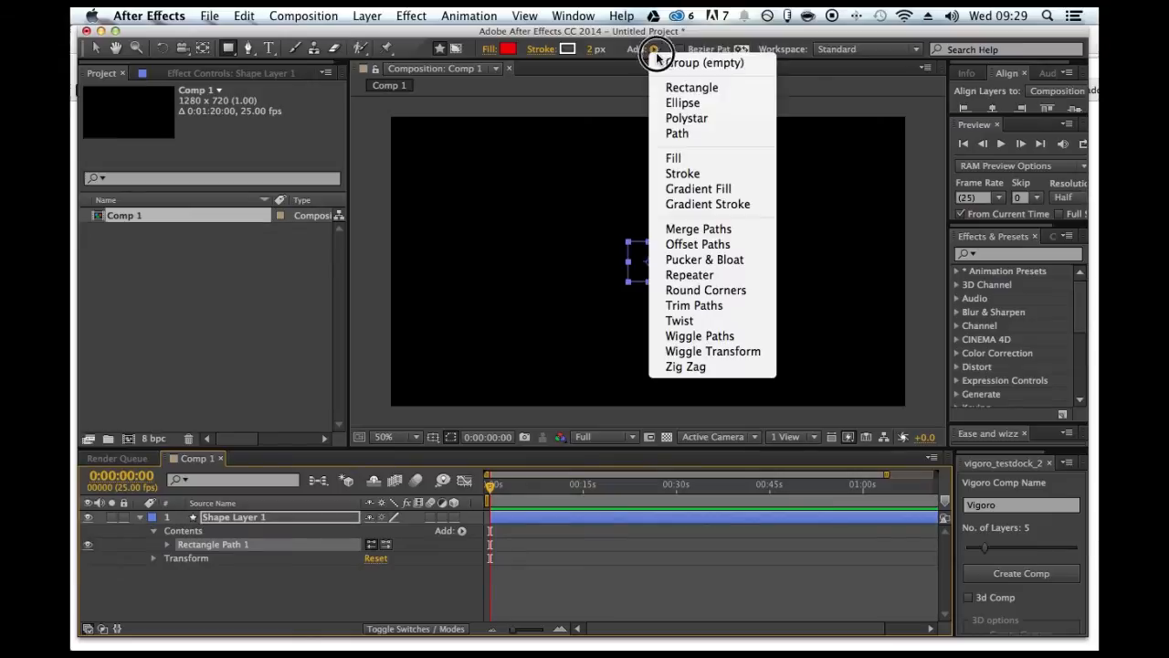
{"action": "left_click", "coordinate": [658, 157]}
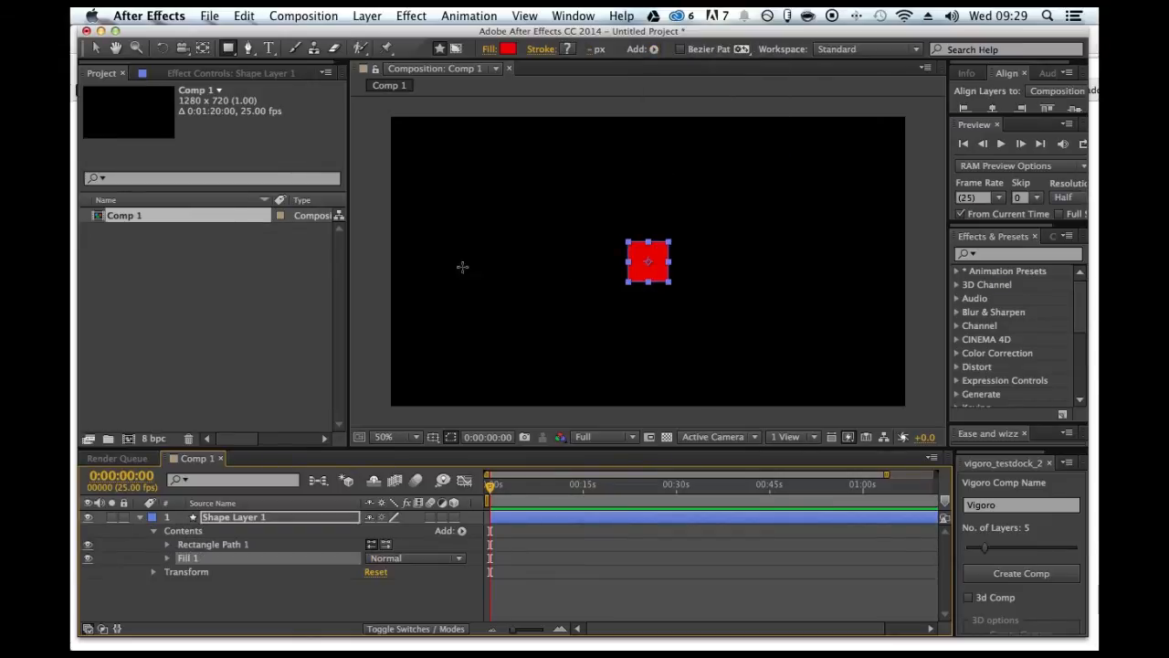
Step: Duplicate Shape Layer 1 five times to get six stacked squares
{"action": "left_click", "coordinate": [232, 524]}
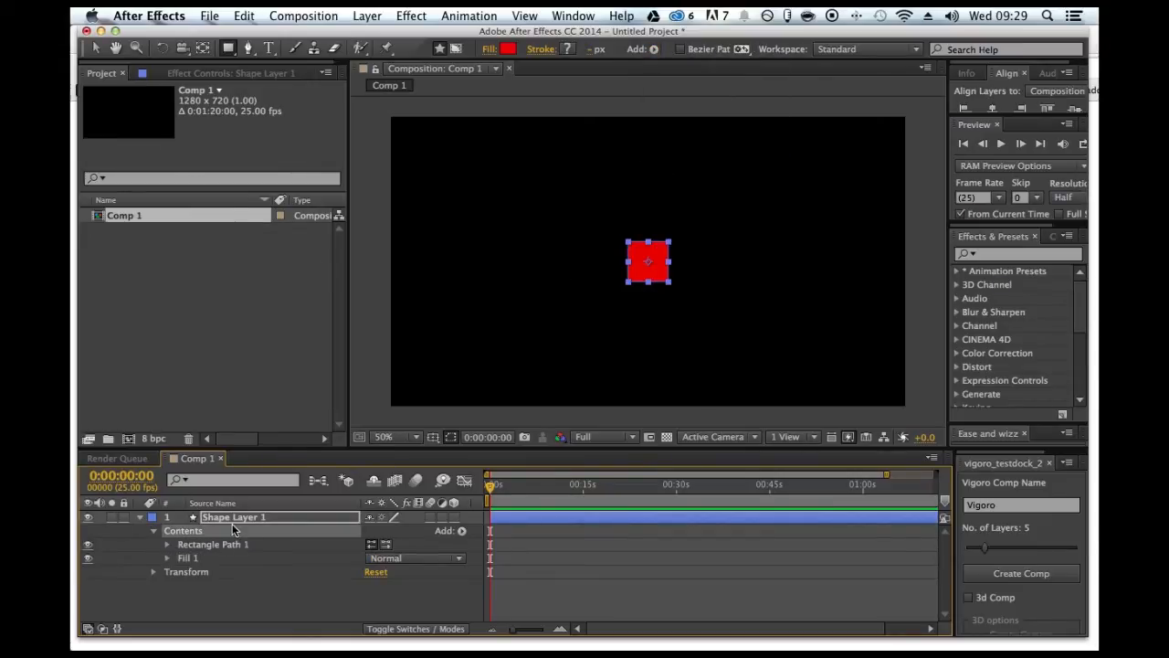
{"action": "key", "text": "ctrl+d"}
{"action": "key", "text": "ctrl+d"}
{"action": "key", "text": "ctrl+d"}
{"action": "key", "text": "ctrl+d"}
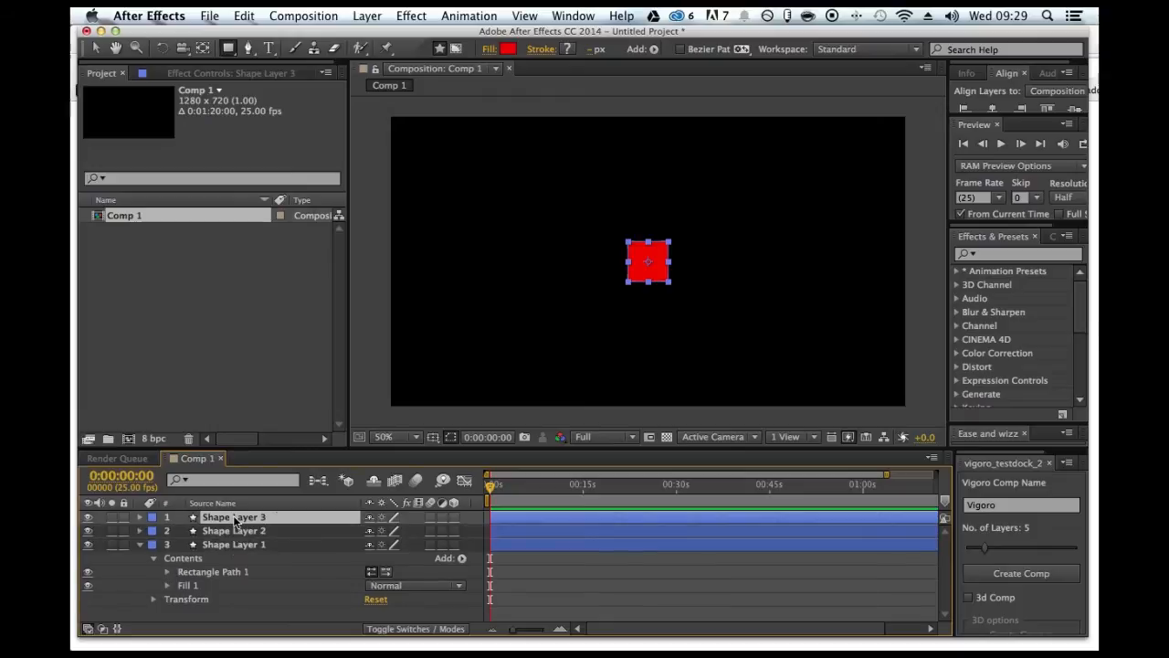
{"action": "key", "text": "ctrl+d"}
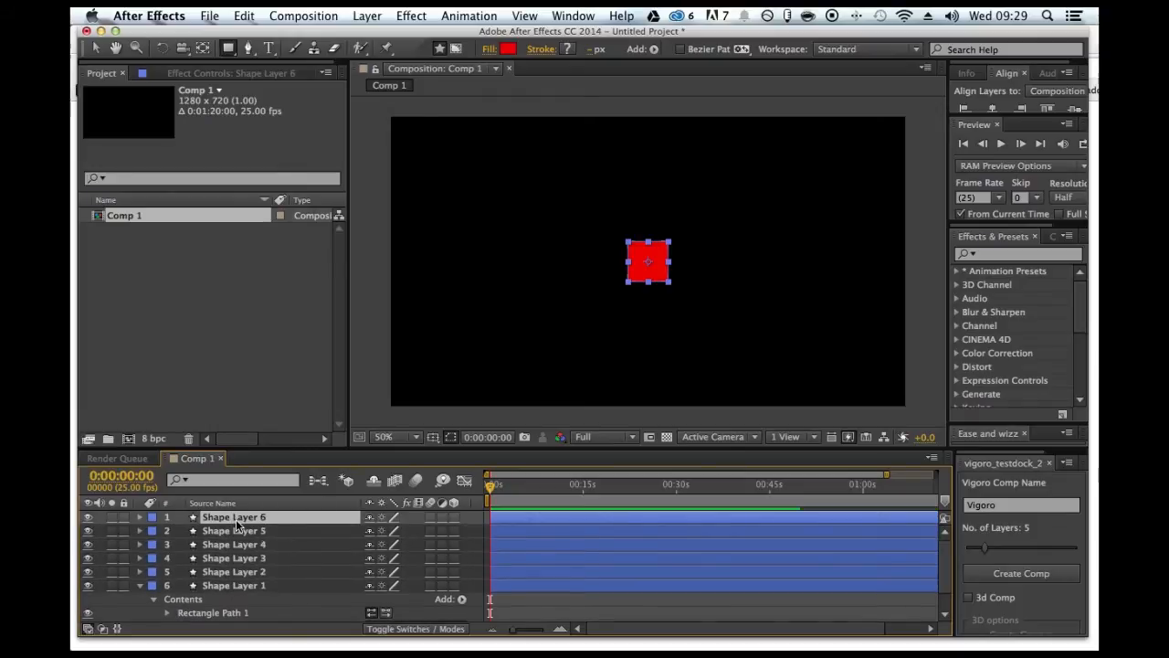
Step: Spread the six squares by hand into a rough circle around the centre of the composition
{"action": "key", "text": "v"}
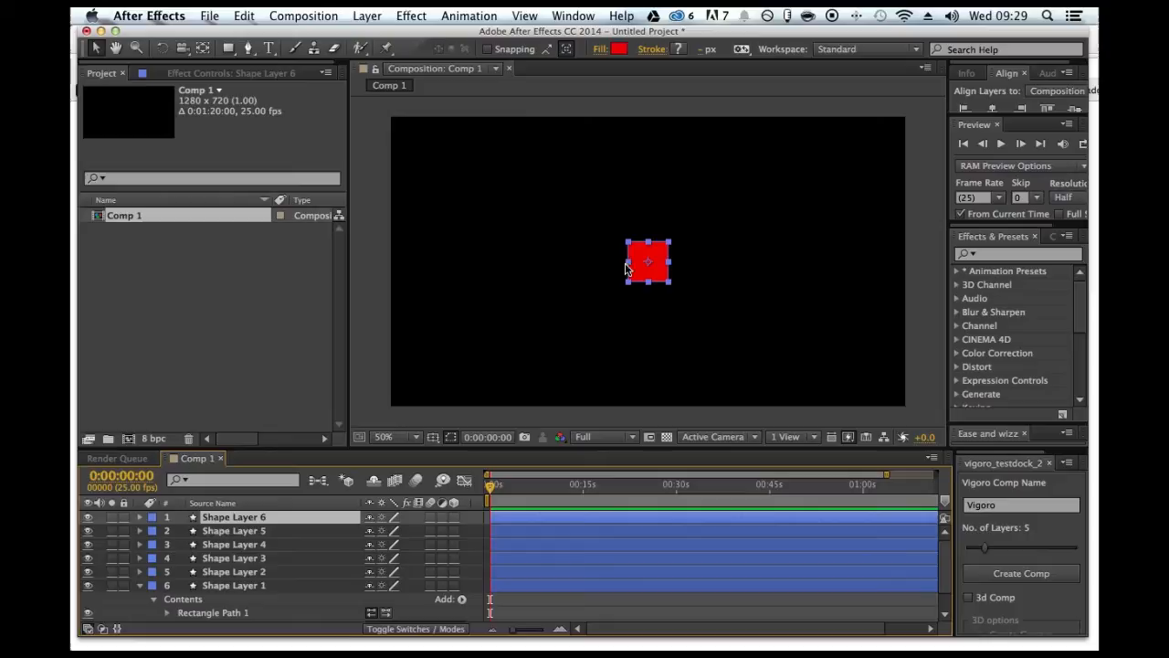
{"action": "left_click_drag", "start_coordinate": [637, 253], "coordinate": [636, 196]}
{"action": "left_click_drag", "start_coordinate": [647, 245], "coordinate": [714, 244]}
{"action": "left_click_drag", "start_coordinate": [643, 264], "coordinate": [624, 228]}
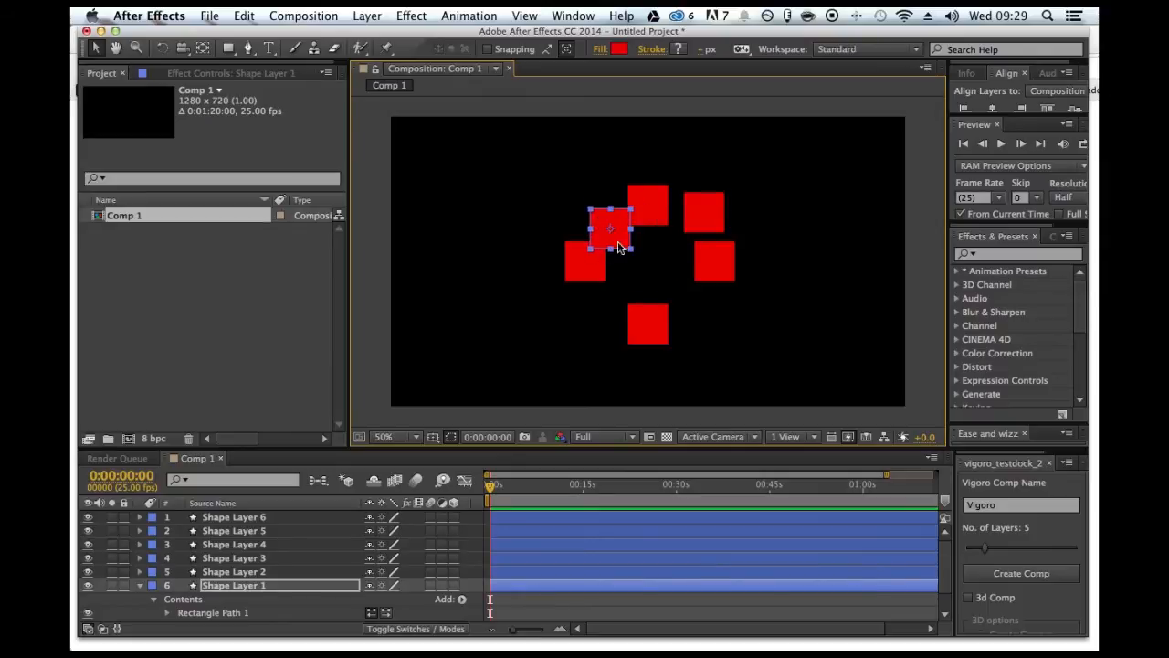
Step: Delete the duplicated Shape Layers 2 to 6, keeping only Shape Layer 1
{"action": "left_click", "coordinate": [228, 572]}
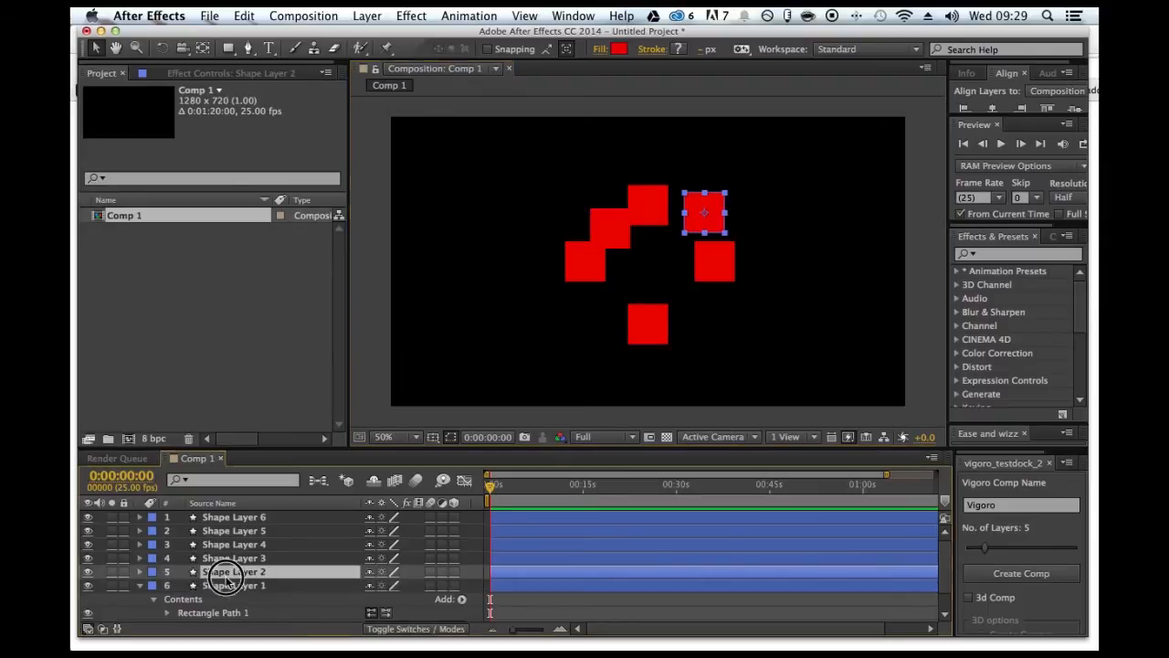
{"action": "left_click", "coordinate": [239, 518], "text": "shift"}
{"action": "key", "text": "Delete"}
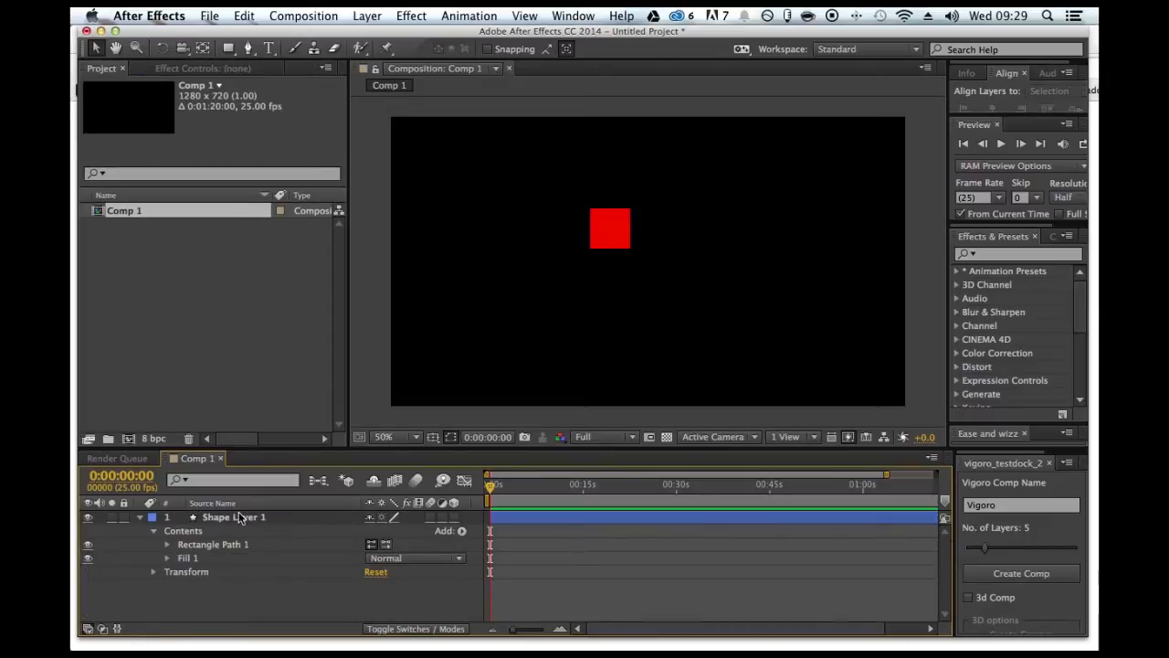
Step: Try Shape Layer 1 at Position 0, 0 and reset the property to the composition's centre
{"action": "left_click", "coordinate": [239, 518]}
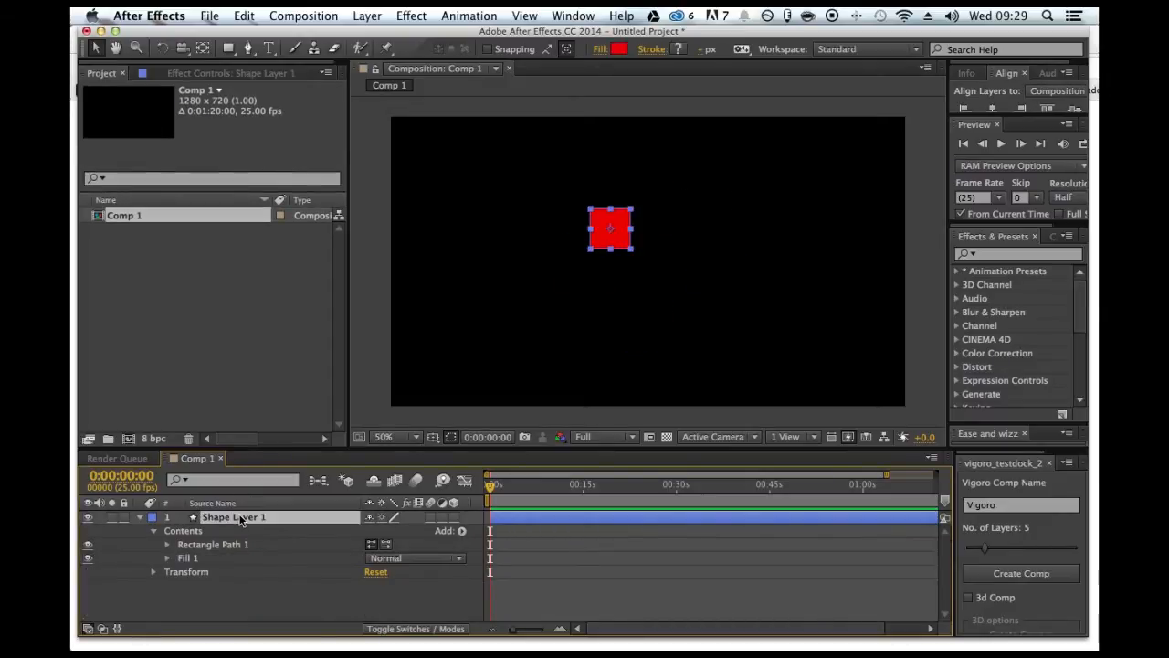
{"action": "left_click", "coordinate": [153, 573]}
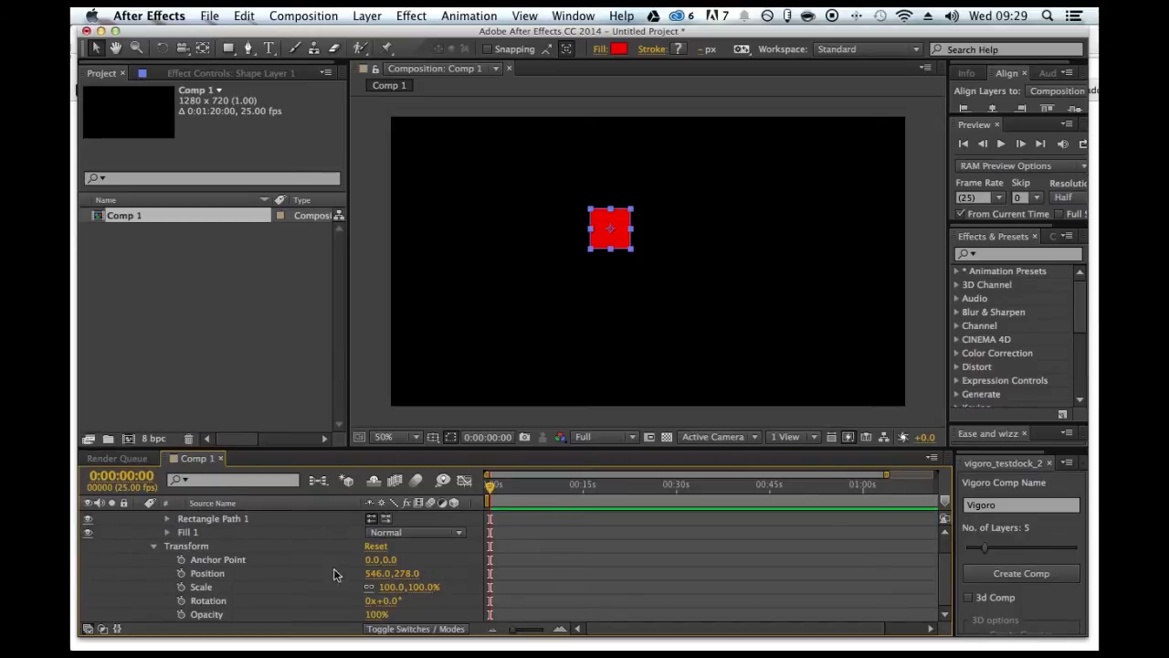
{"action": "type", "text": "0"}
{"action": "key", "text": "Tab"}
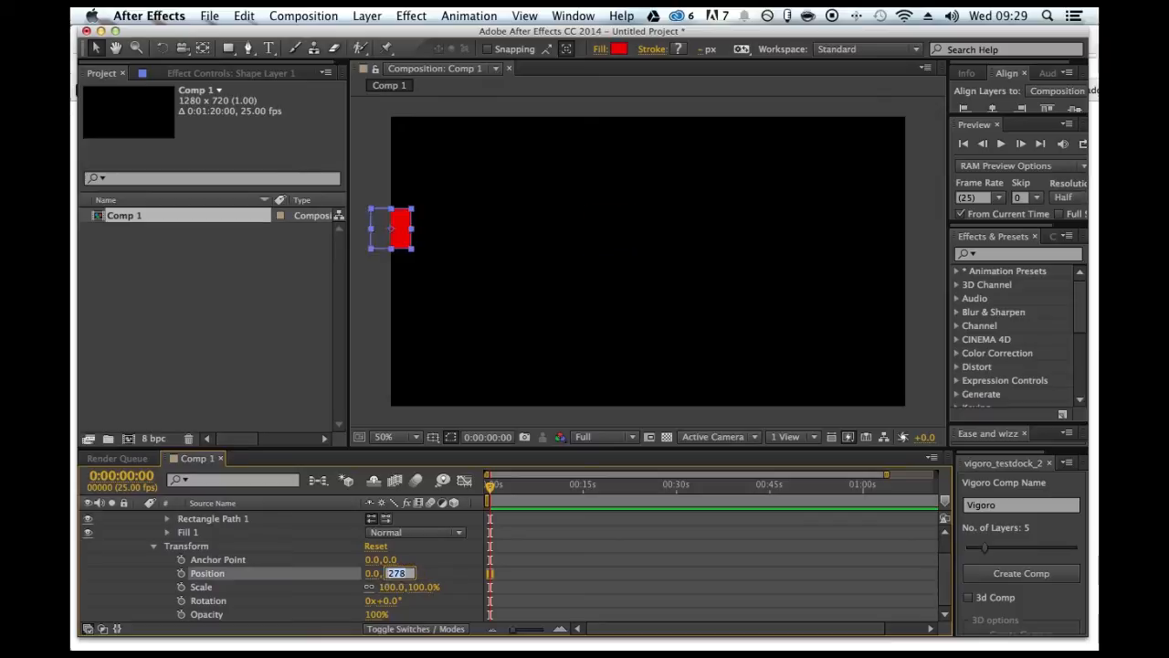
{"action": "type", "text": "0"}
{"action": "key", "text": "Return"}
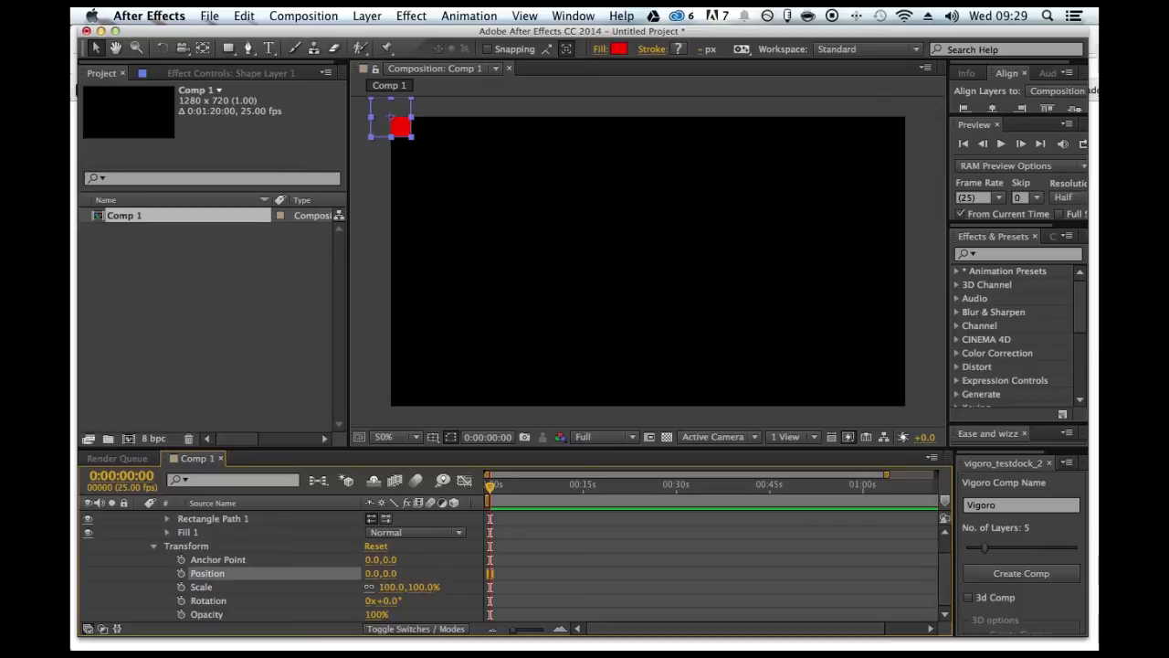
{"action": "right_click", "coordinate": [282, 569]}
{"action": "left_click", "coordinate": [301, 598]}
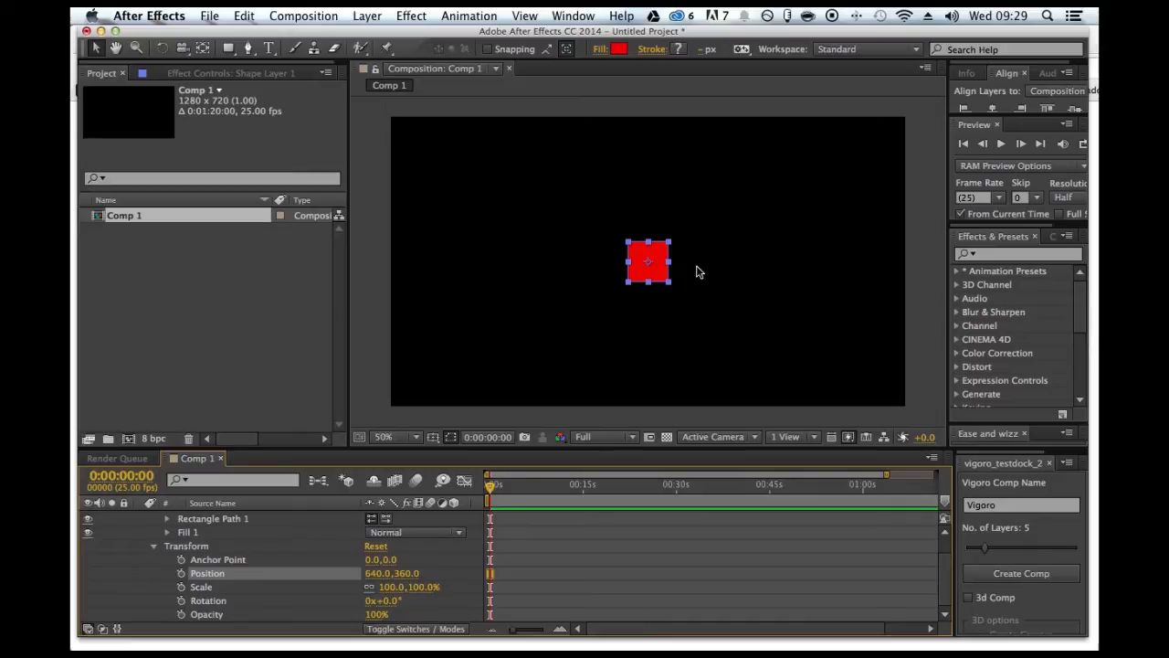
Step: Collapse the properties of Shape Layer 1 and display its effect controls
{"action": "scroll", "coordinate": [265, 524], "scroll_direction": "up", "scroll_amount": 2}
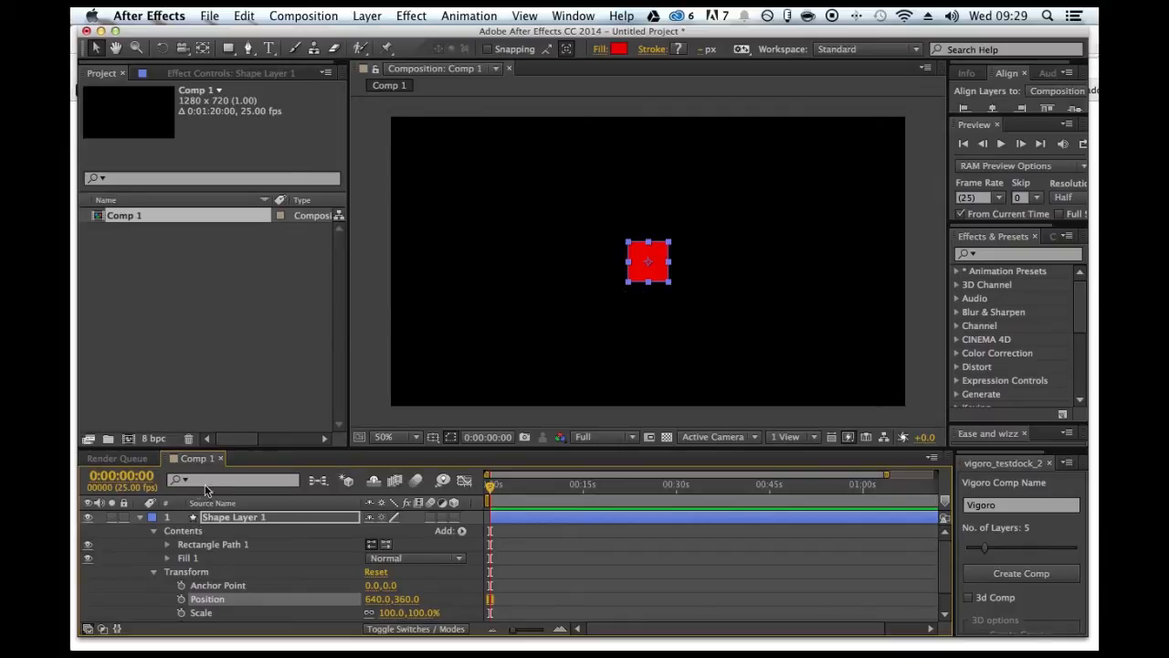
{"action": "left_click", "coordinate": [218, 517]}
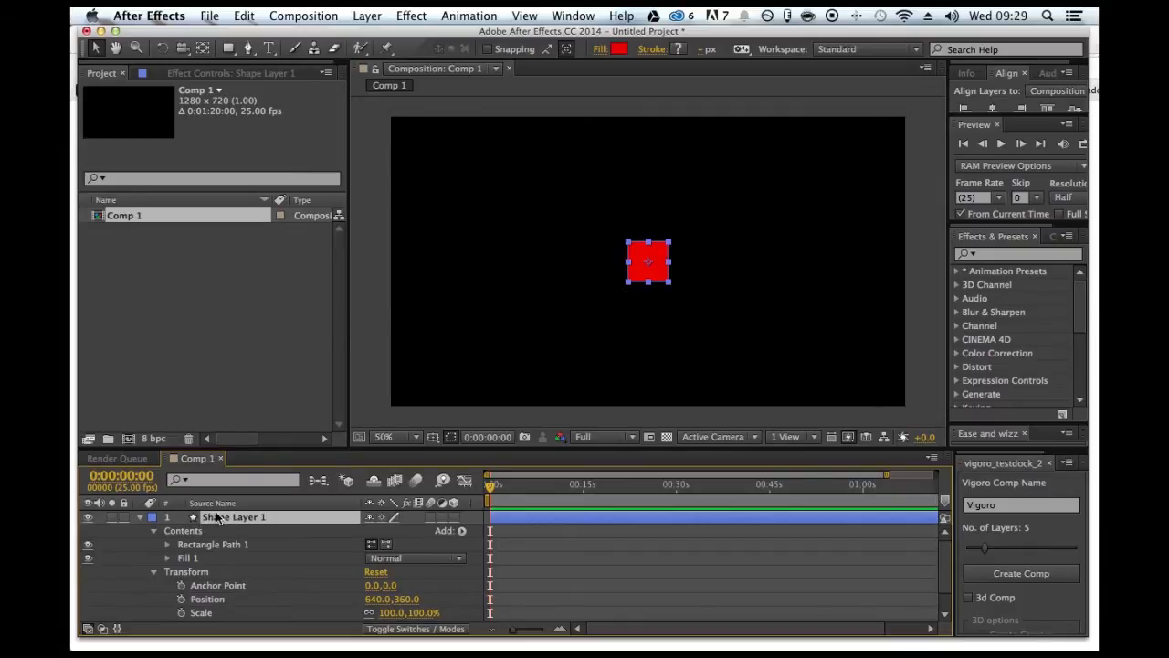
{"action": "left_click", "coordinate": [140, 518]}
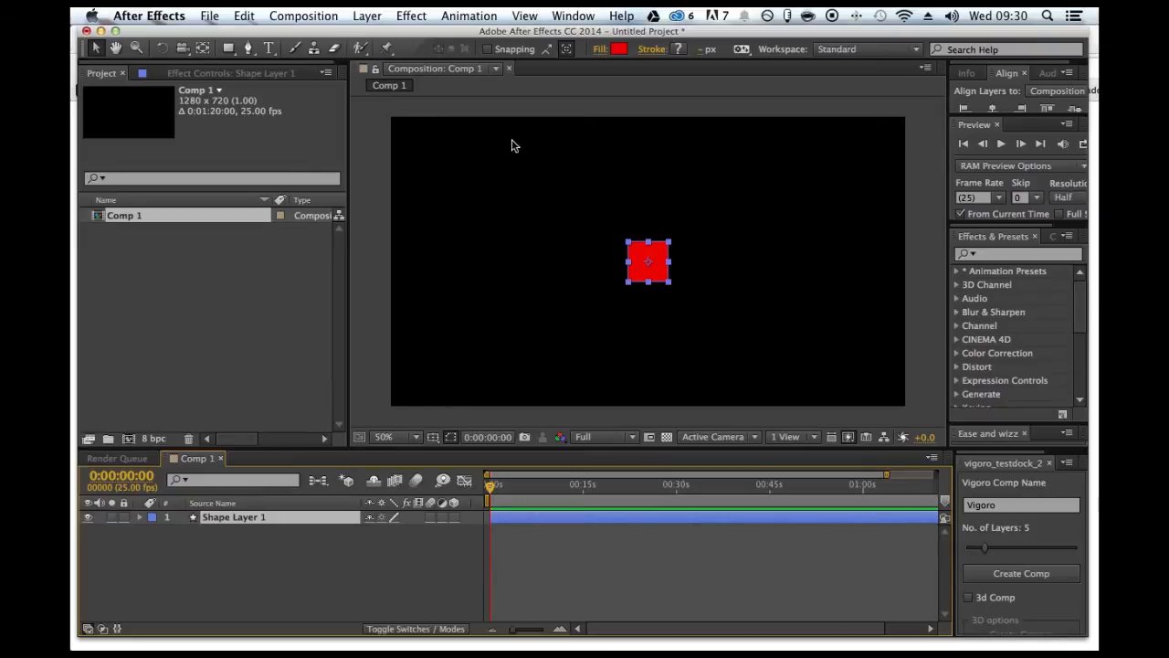
{"action": "left_click", "coordinate": [291, 73]}
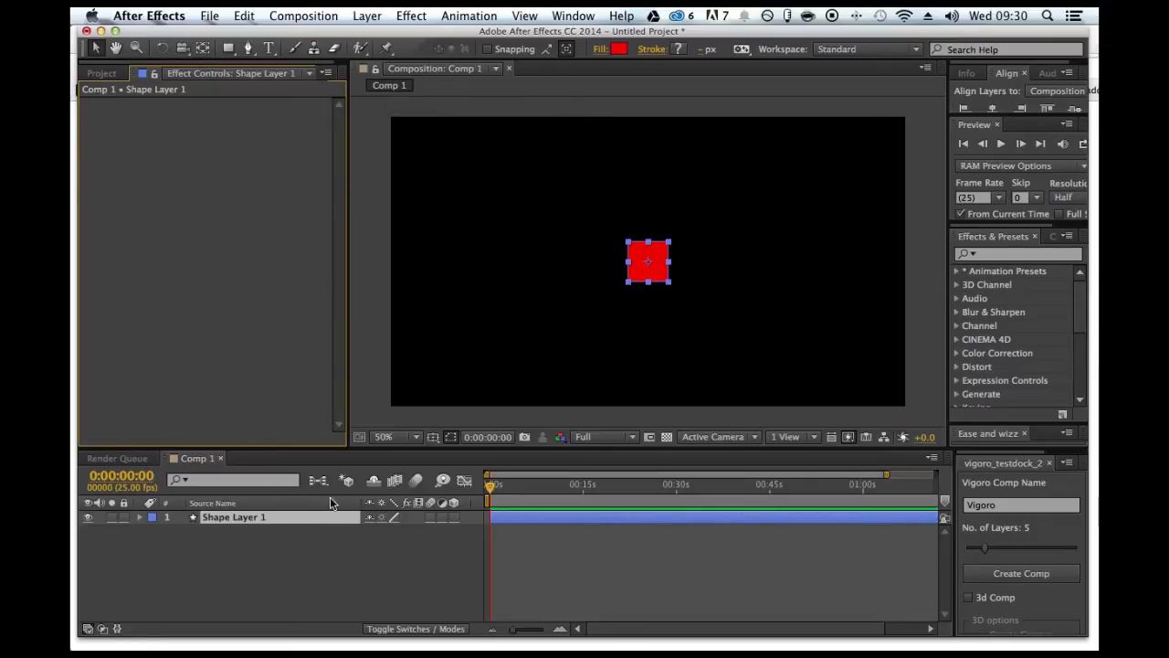
Step: Add a null object to the composition and rename it Control
{"action": "left_click", "coordinate": [365, 16]}
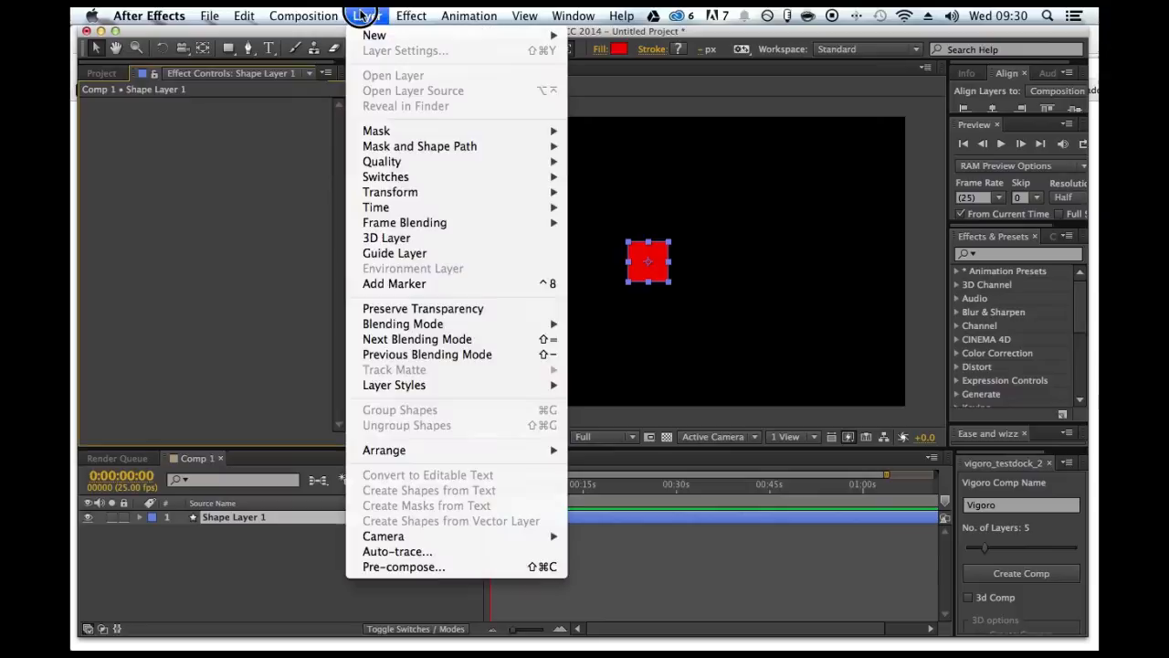
{"action": "mouse_move", "coordinate": [361, 33]}
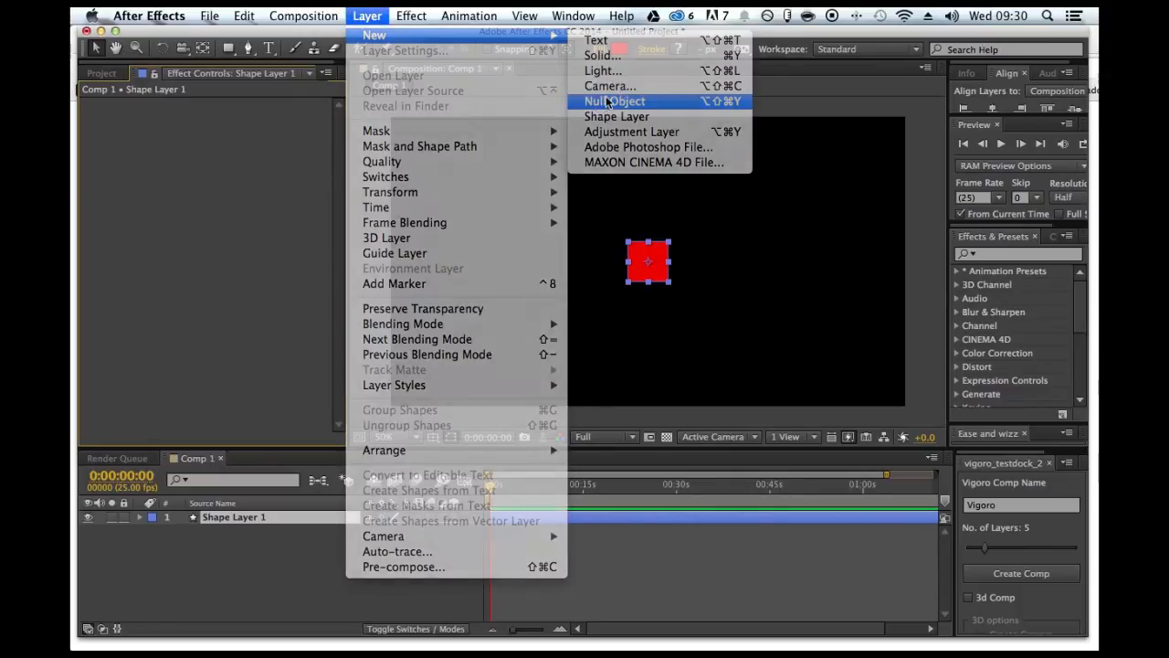
{"action": "left_click", "coordinate": [607, 103]}
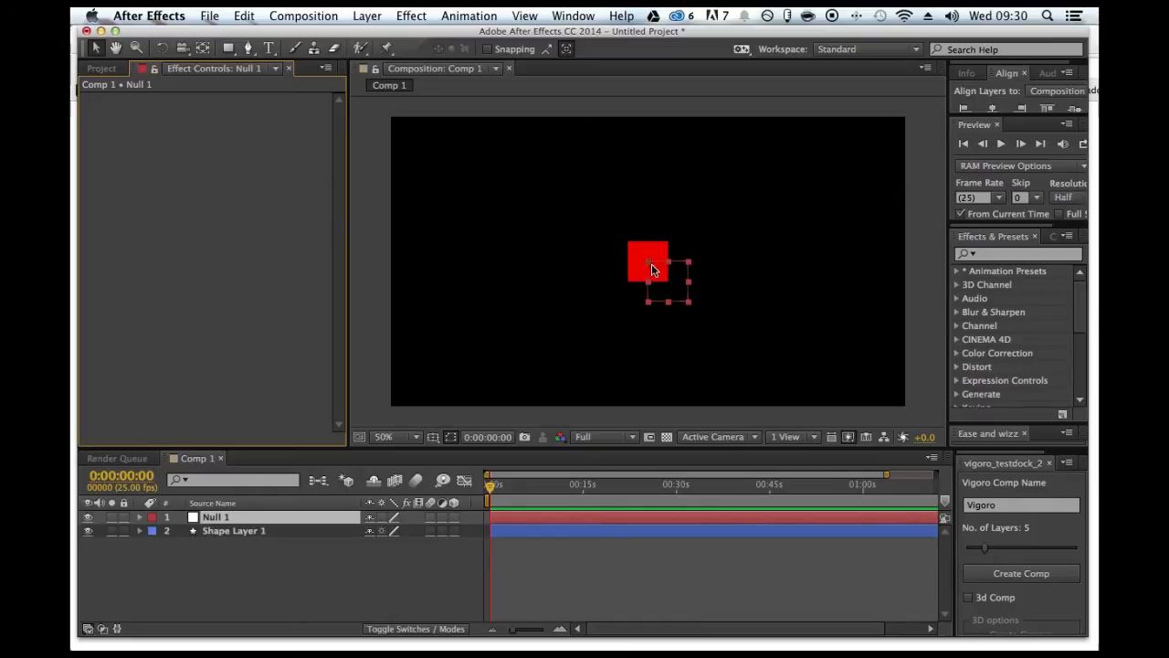
{"action": "left_click", "coordinate": [269, 522]}
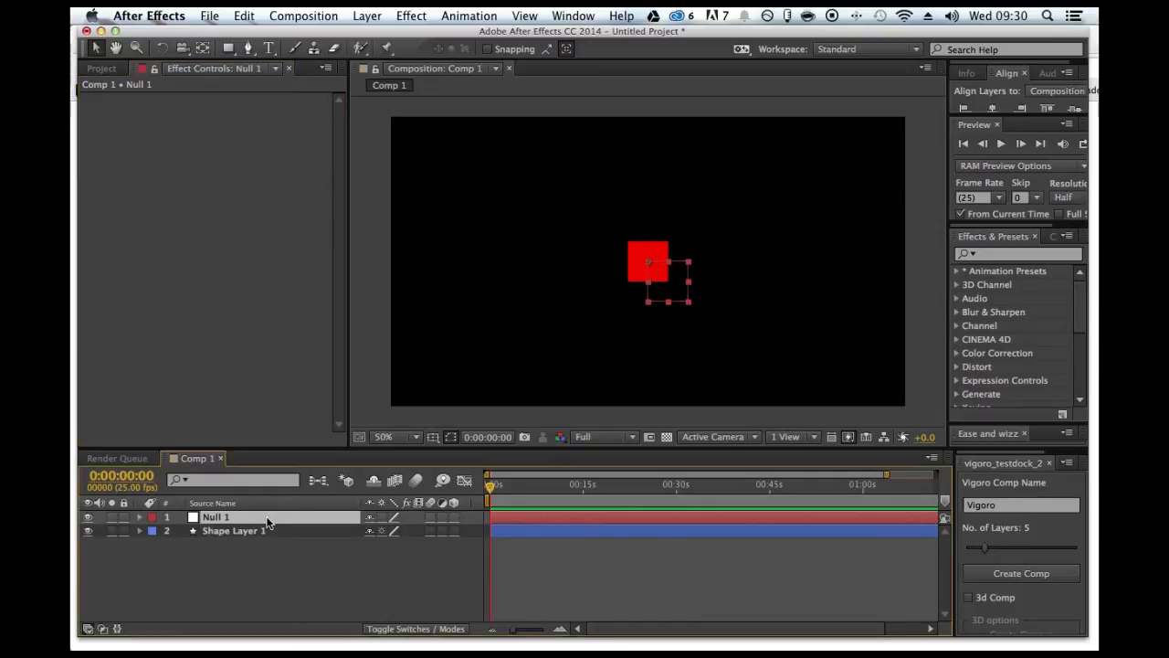
{"action": "key", "text": "Return"}
{"action": "type", "text": "Control"}
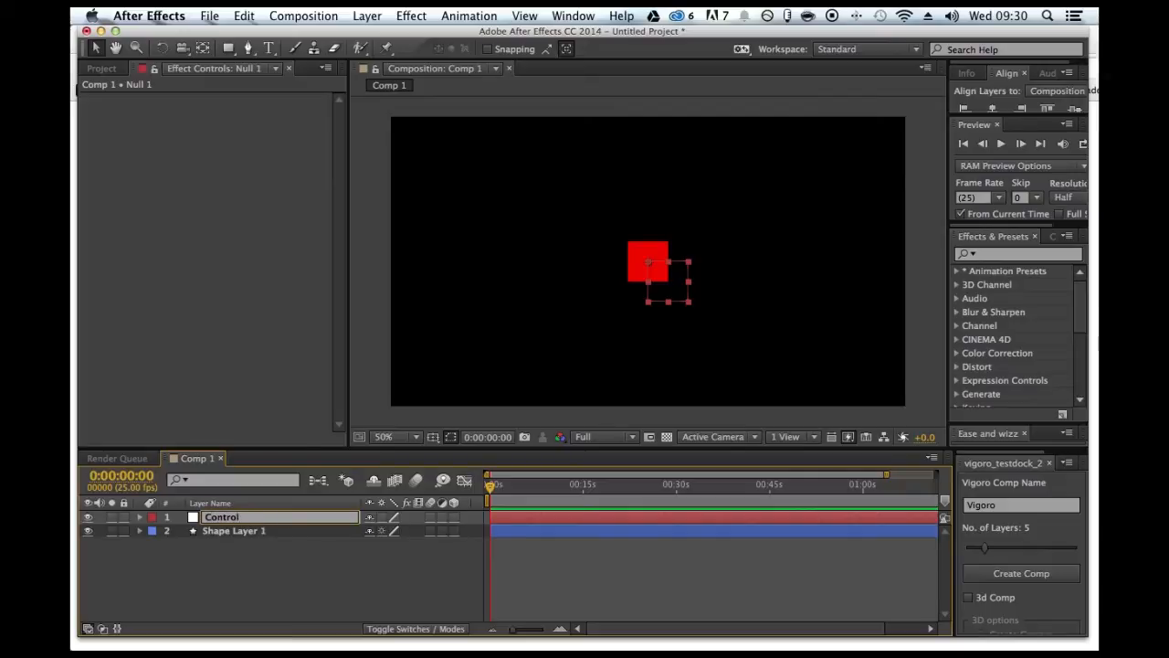
{"action": "key", "text": "Return"}
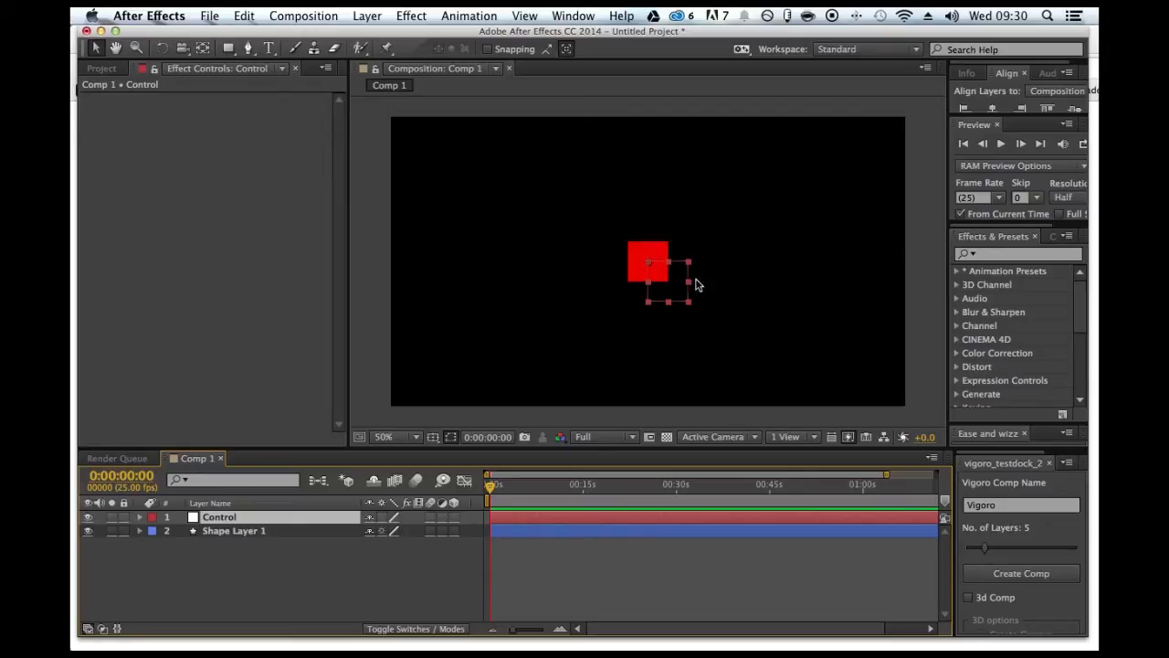
Step: Apply a Slider Control expression effect to the Control null and rename the effect Circle Size
{"action": "left_click", "coordinate": [210, 517]}
{"action": "left_click", "coordinate": [958, 380]}
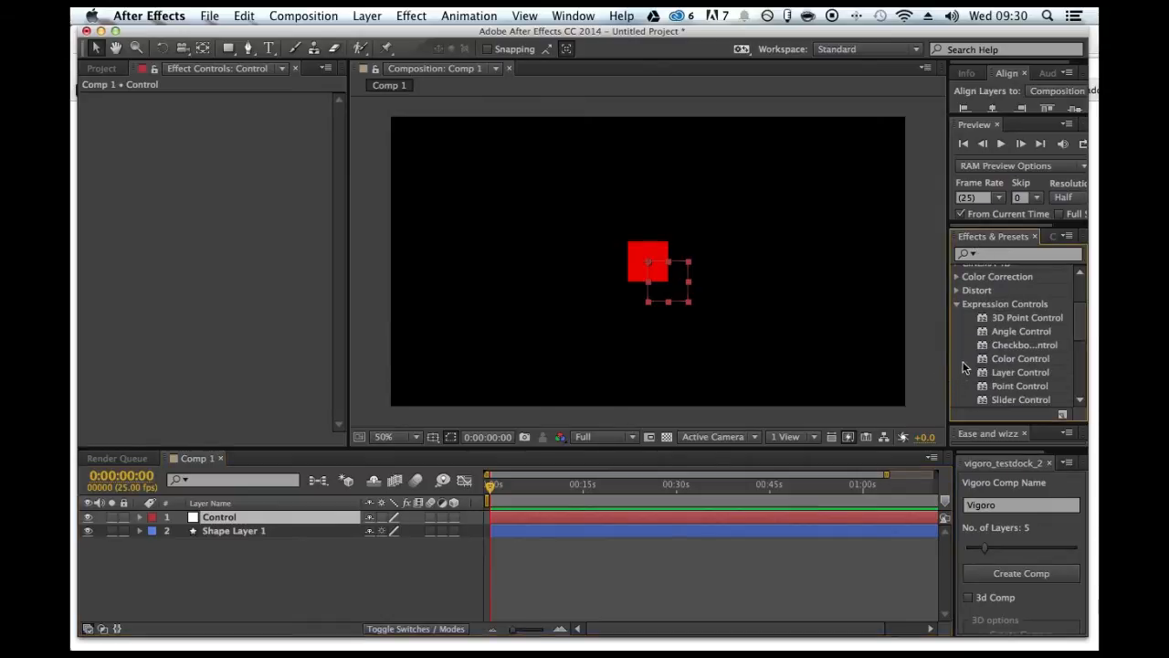
{"action": "left_click", "coordinate": [998, 400]}
{"action": "double_click", "coordinate": [998, 400]}
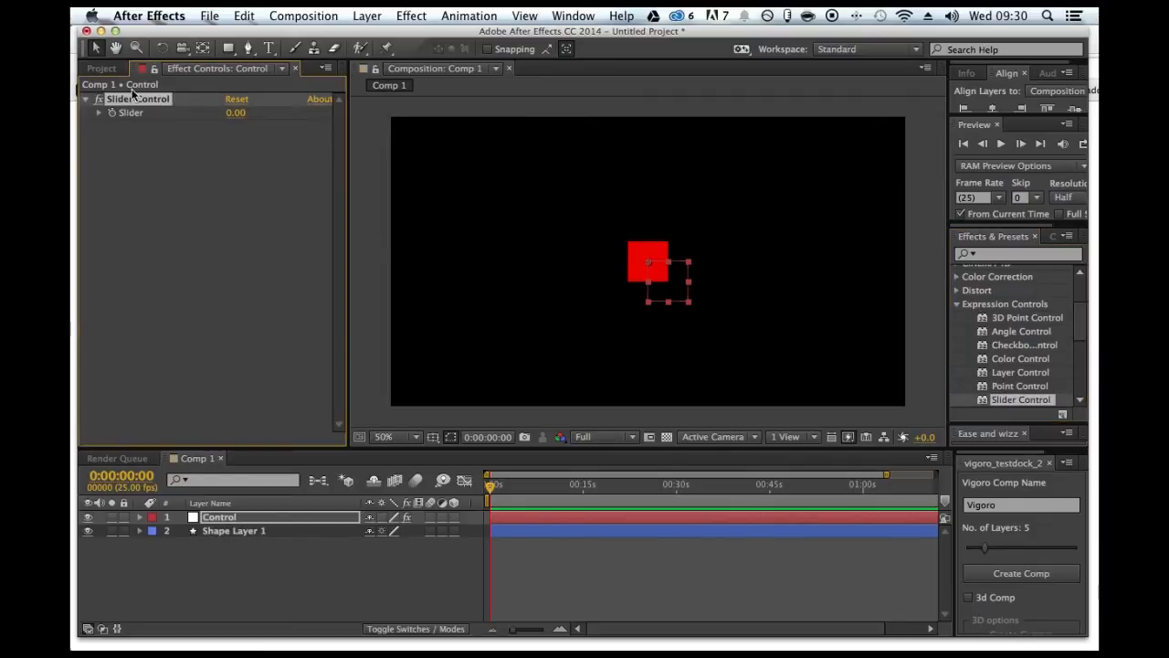
{"action": "key", "text": "Return"}
{"action": "type", "text": "Circ"}
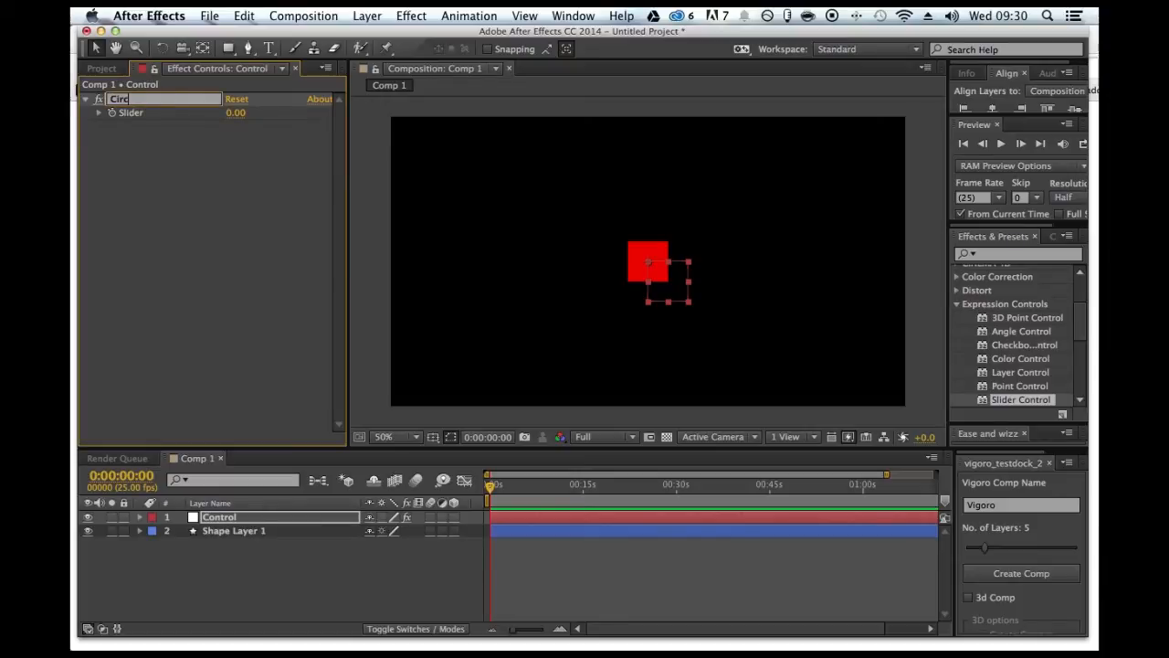
{"action": "type", "text": "le Size"}
{"action": "key", "text": "Return"}
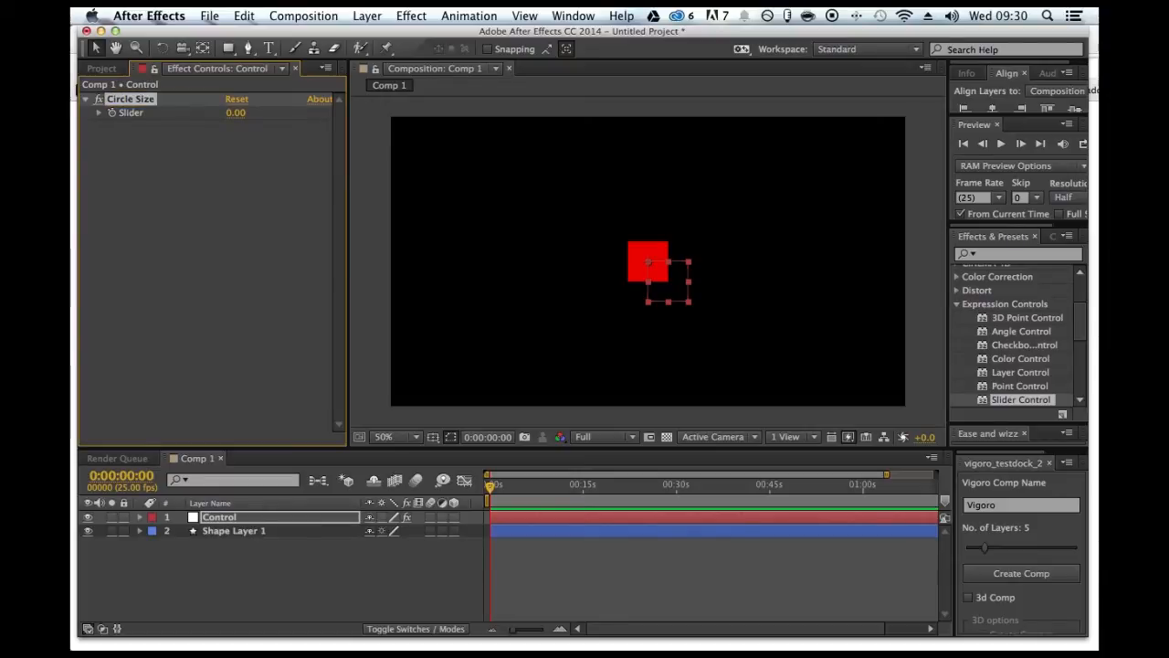
Step: Try out different values on the Circle Size slider and set it back to 0
{"action": "left_click_drag", "start_coordinate": [226, 117], "coordinate": [250, 122]}
{"action": "left_click", "coordinate": [231, 117]}
{"action": "type", "text": "0"}
{"action": "key", "text": "Return"}
Step: Reveal Shape Layer 1's transform properties and shift its horizontal position to about 772
{"action": "left_click", "coordinate": [228, 533]}
{"action": "left_click", "coordinate": [140, 530]}
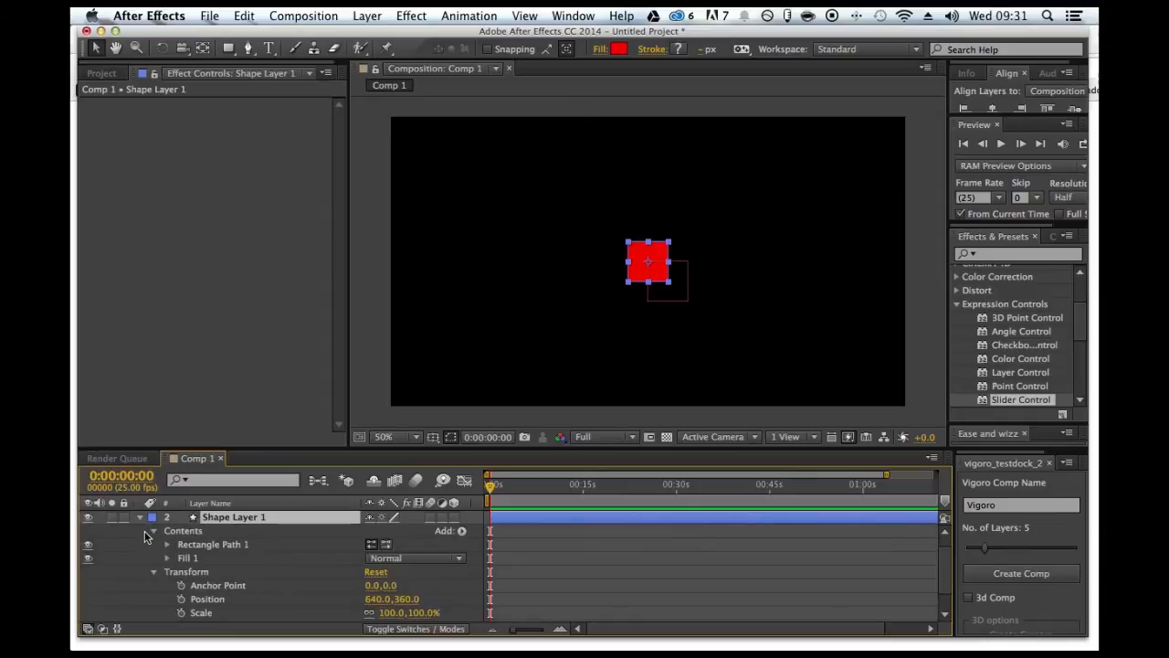
{"action": "left_click", "coordinate": [154, 531]}
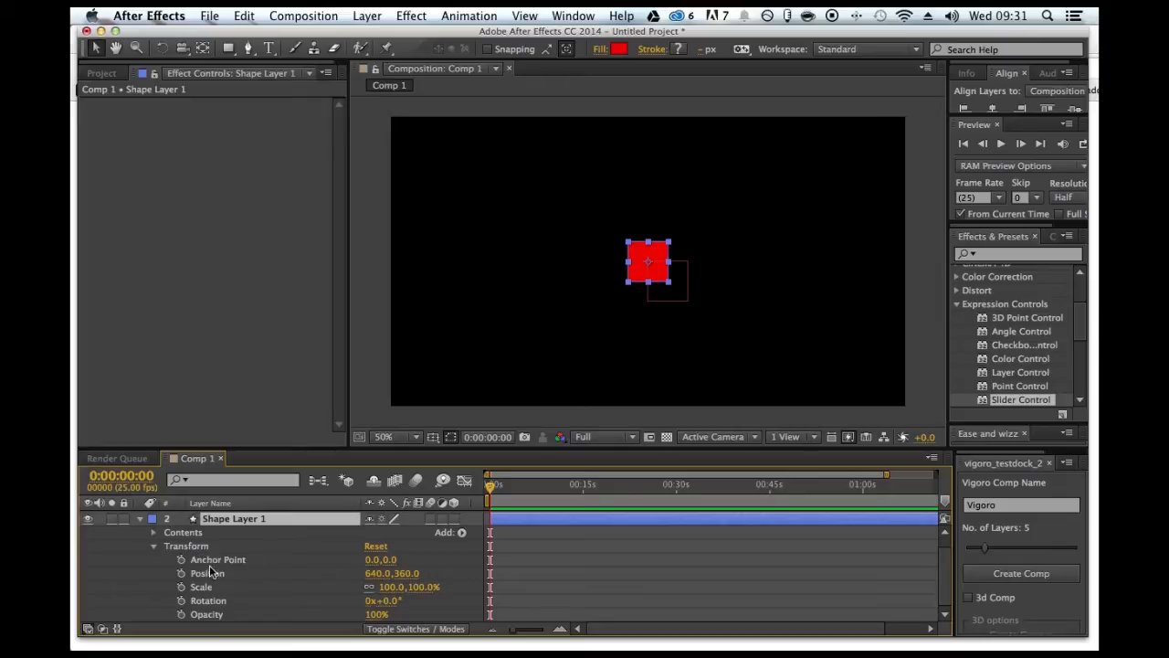
{"action": "left_click_drag", "start_coordinate": [375, 574], "coordinate": [491, 578]}
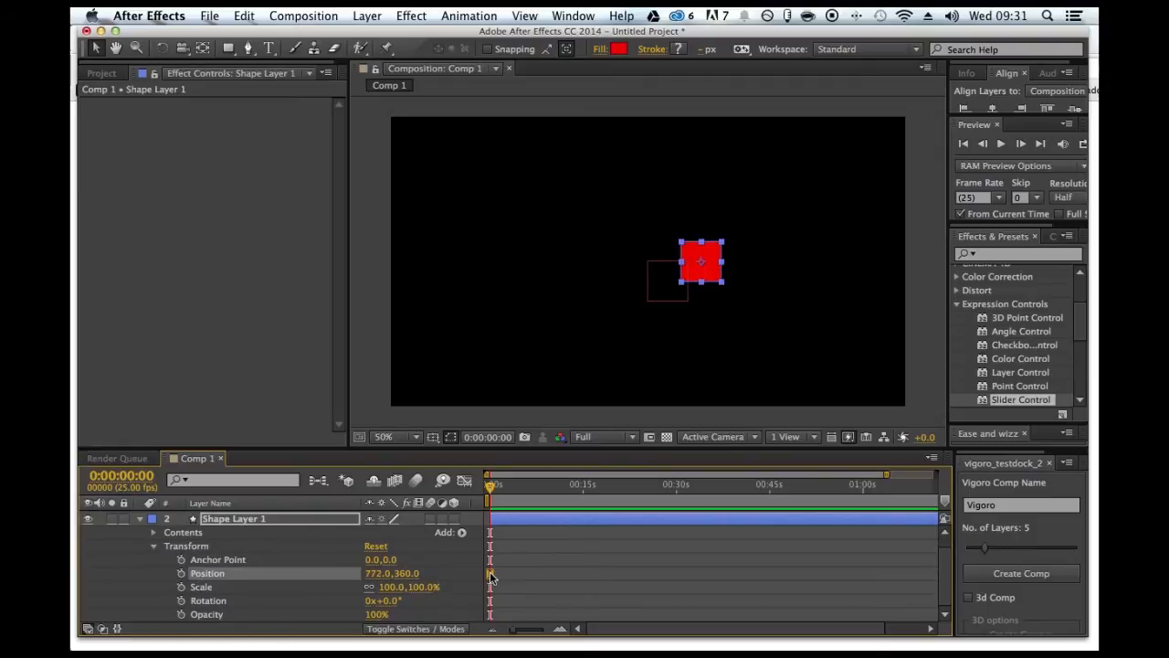
Step: Shift Shape Layer 1's horizontal position a little and reset its Position property to the default
{"action": "key", "text": "period"}
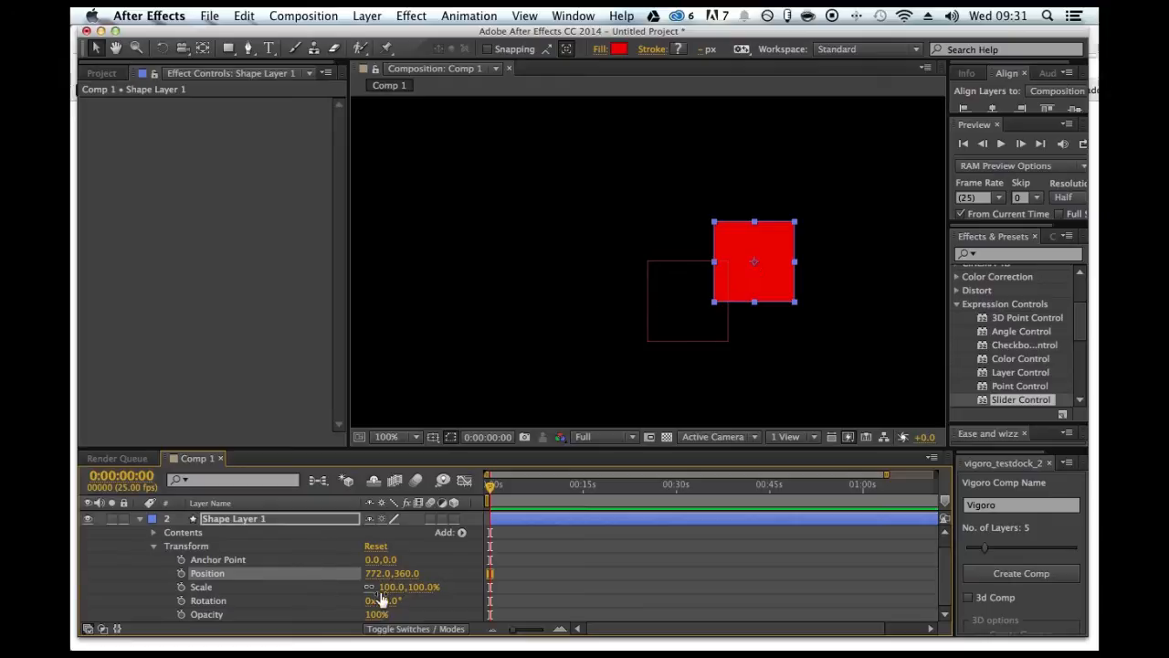
{"action": "left_click_drag", "start_coordinate": [374, 573], "coordinate": [349, 575]}
{"action": "right_click", "coordinate": [242, 573]}
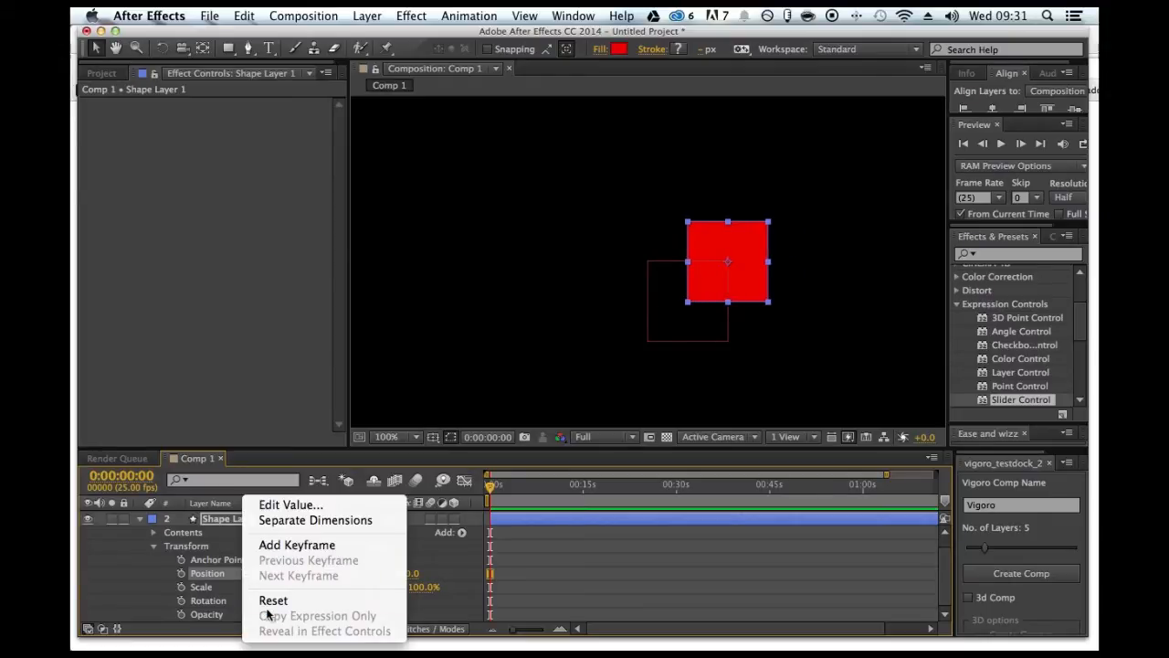
{"action": "left_click", "coordinate": [270, 600]}
Step: Try a vertical Anchor Point value of about 80 on Shape Layer 1 and set it back to 0
{"action": "left_click", "coordinate": [242, 560]}
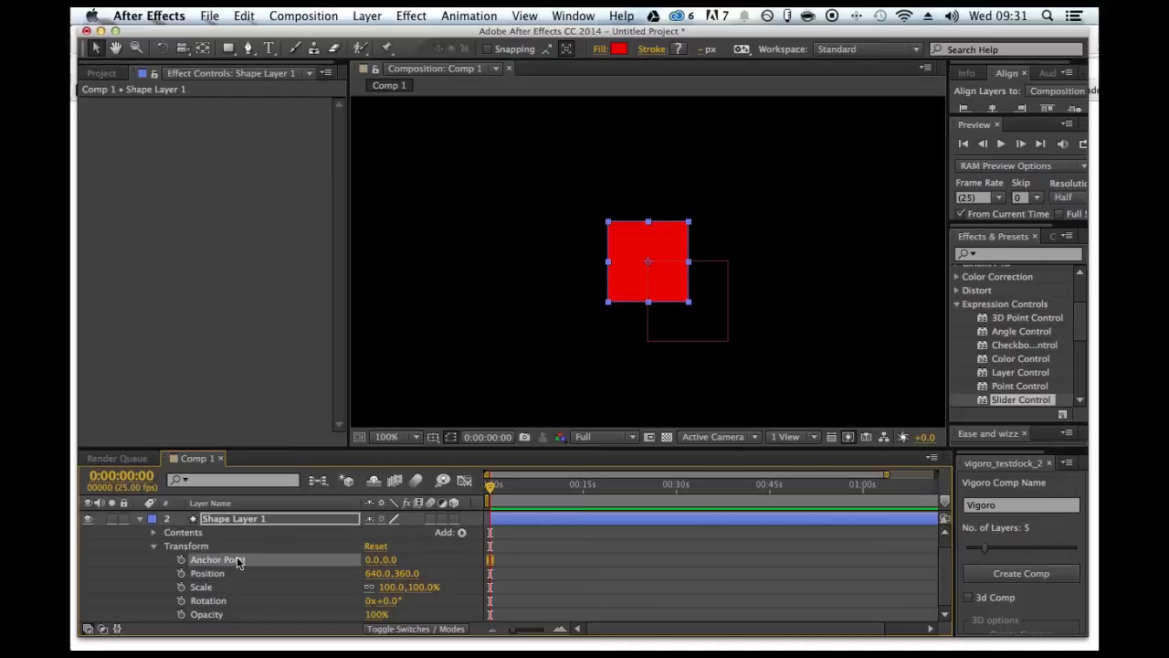
{"action": "mouse_move", "coordinate": [391, 560]}
{"action": "left_mouse_down"}
{"action": "mouse_move", "coordinate": [454, 560]}
{"action": "mouse_move", "coordinate": [291, 560]}
{"action": "mouse_move", "coordinate": [496, 565]}
{"action": "mouse_move", "coordinate": [300, 558]}
{"action": "mouse_move", "coordinate": [429, 567]}
{"action": "mouse_move", "coordinate": [402, 567]}
{"action": "left_mouse_up"}
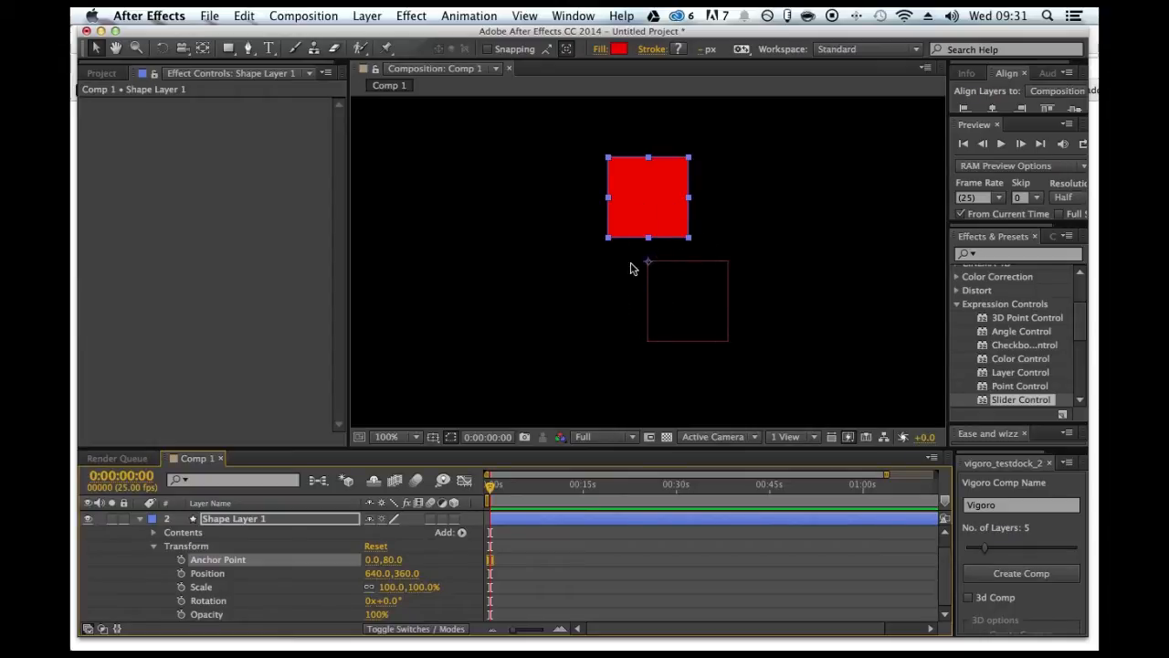
{"action": "left_click", "coordinate": [393, 560]}
{"action": "type", "text": "0"}
{"action": "key", "text": "Return"}
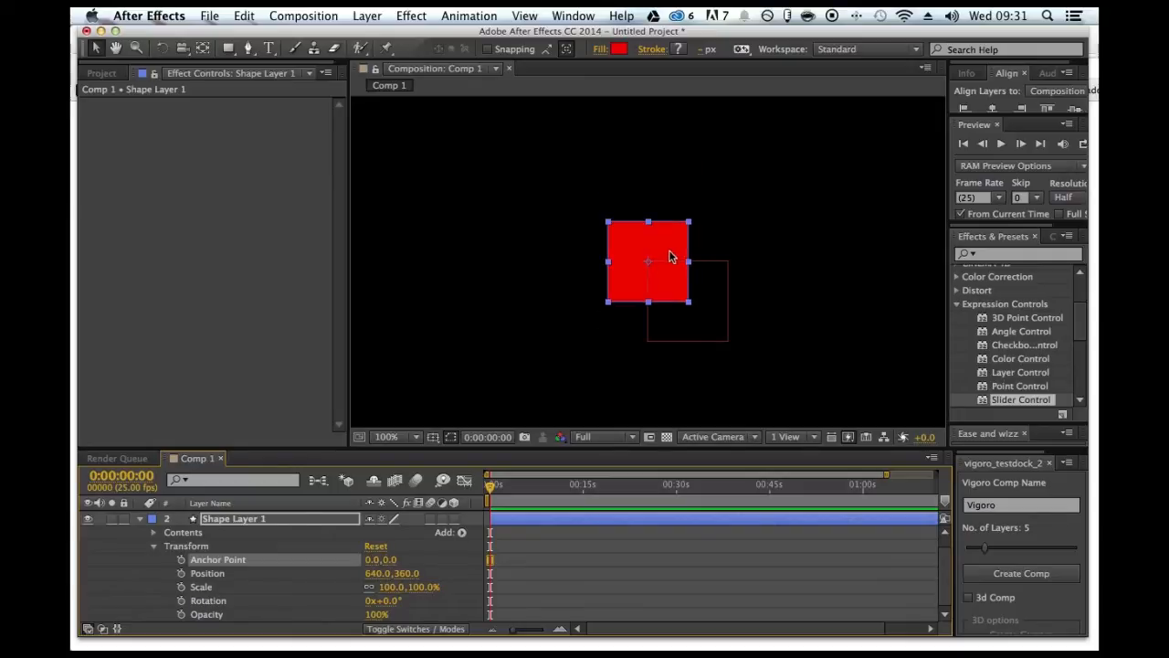
Step: Add an expression to Shape Layer 1's Anchor Point, enlarge its text area and enter "circleSize =" as the start of a variable
{"action": "left_click", "coordinate": [181, 560], "text": "alt"}
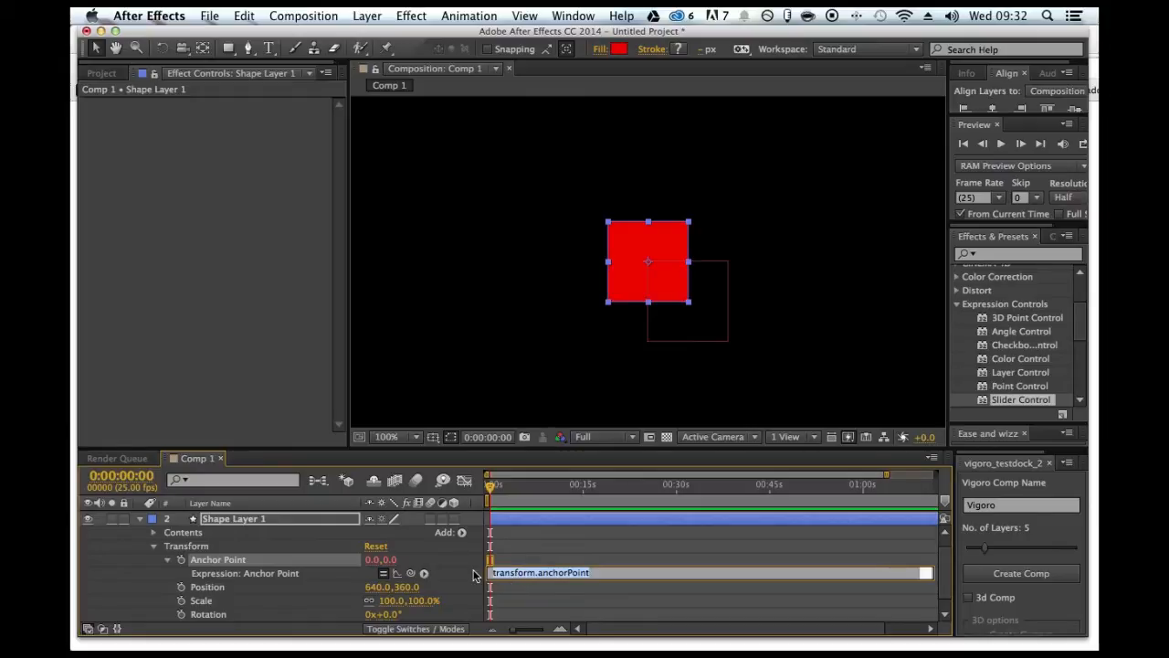
{"action": "left_click_drag", "start_coordinate": [500, 581], "coordinate": [500, 602]}
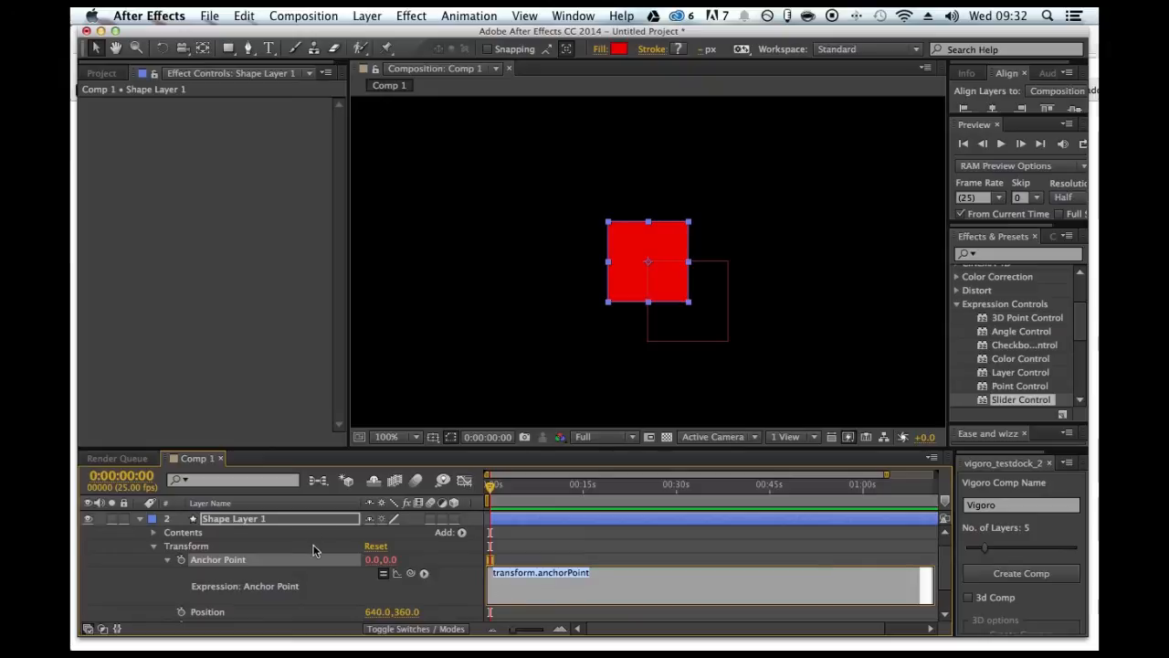
{"action": "scroll", "coordinate": [314, 550], "scroll_direction": "up", "scroll_amount": 1}
{"action": "left_click", "coordinate": [528, 592]}
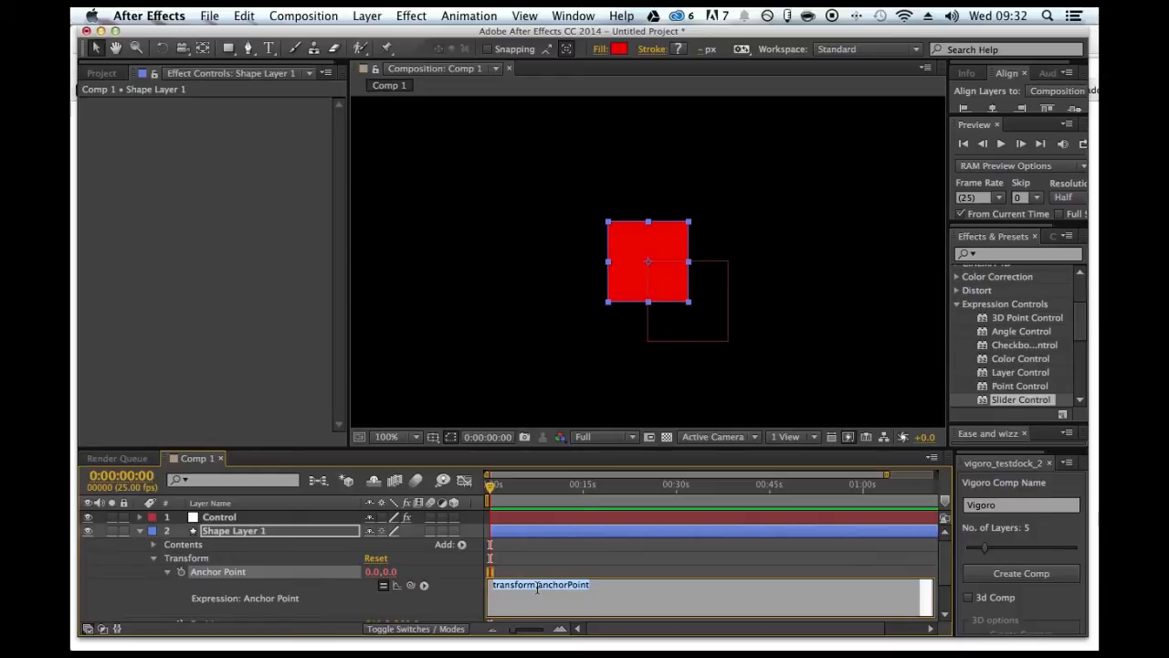
{"action": "type", "text": "circleS"}
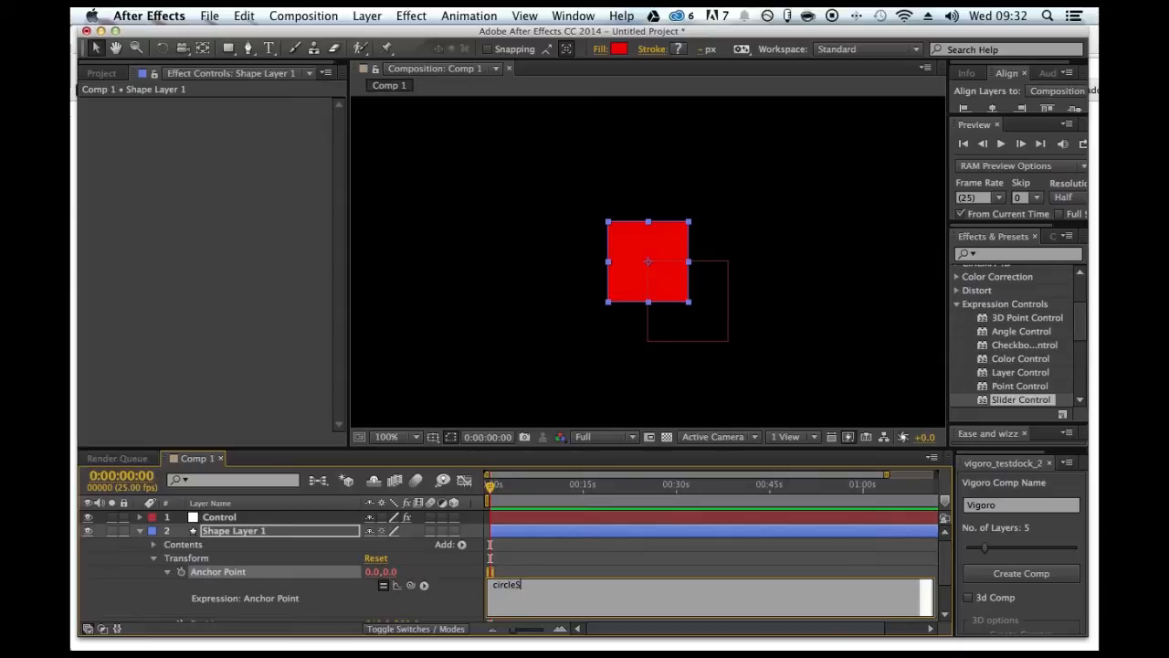
{"action": "type", "text": "ize ="}
{"action": "left_click", "coordinate": [455, 603]}
{"action": "left_click", "coordinate": [757, 367]}
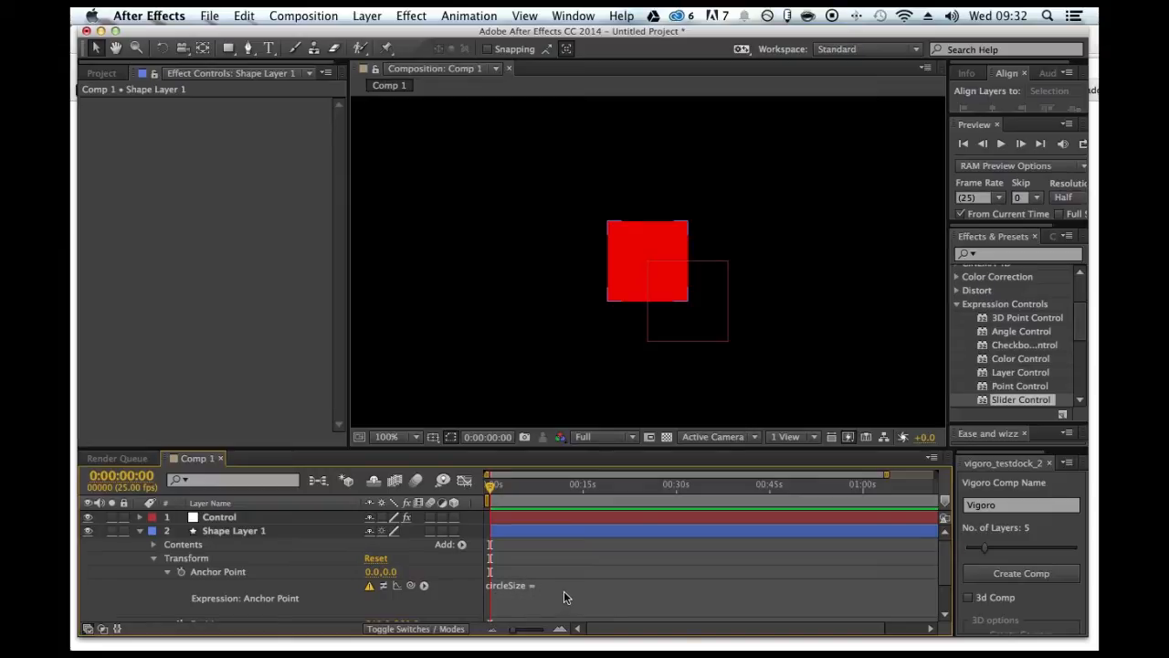
Step: Link the circleSize variable to the Control null's Circle Size slider and add circleSize as the expression's last line
{"action": "left_click", "coordinate": [211, 520]}
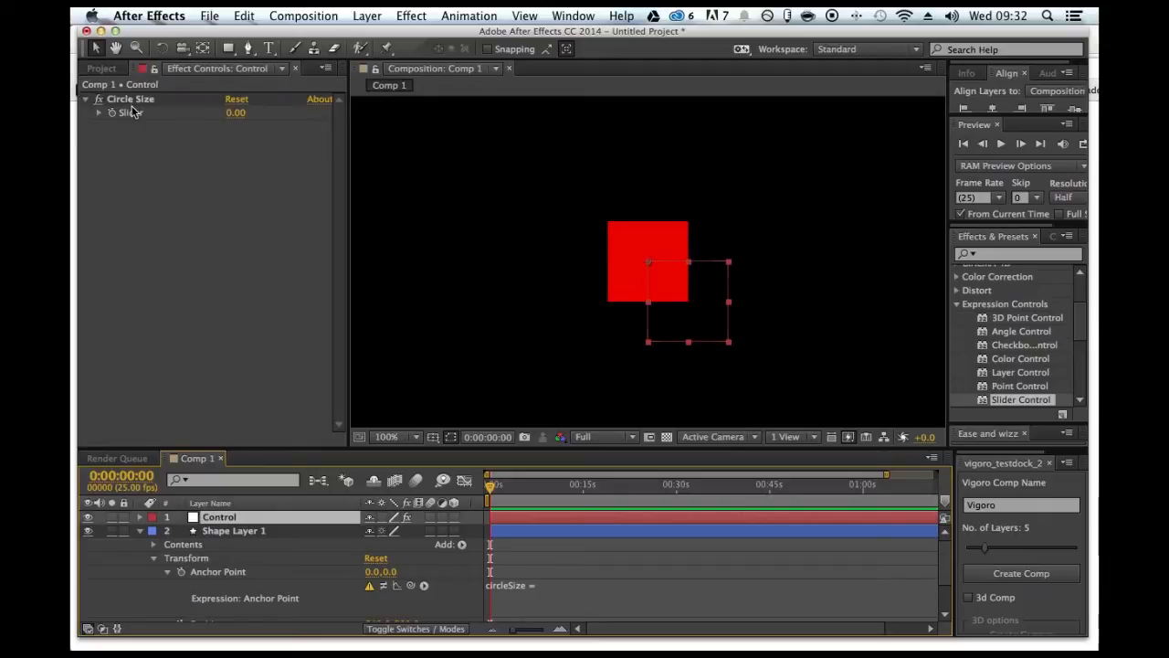
{"action": "left_click", "coordinate": [537, 590]}
{"action": "left_click", "coordinate": [543, 587]}
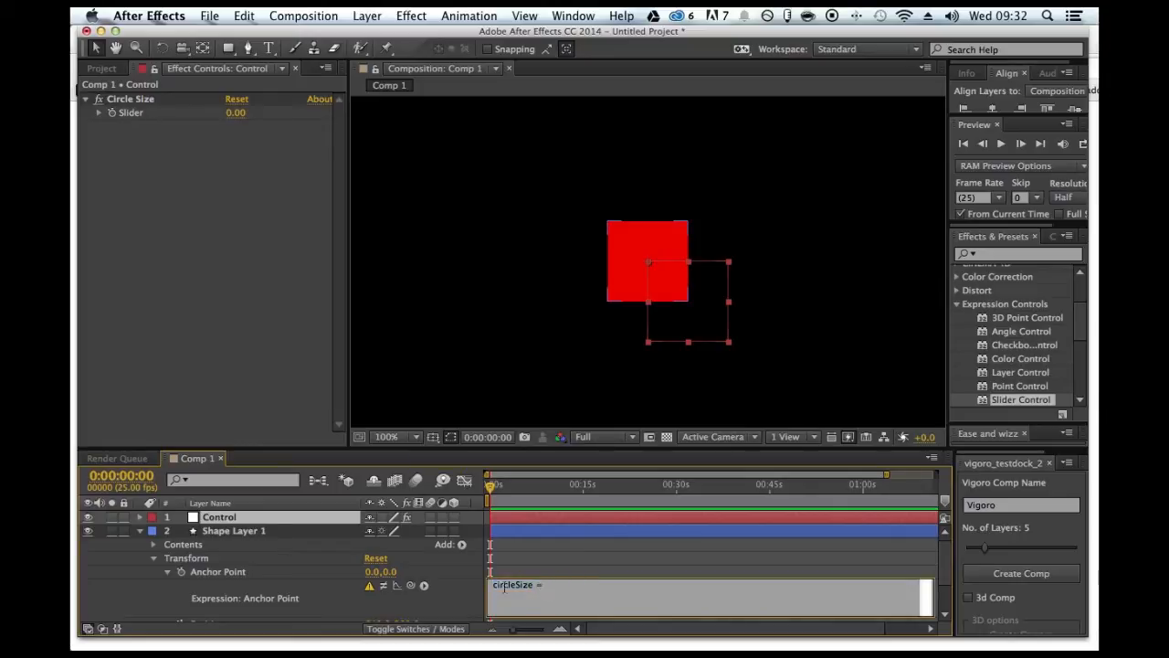
{"action": "left_click", "coordinate": [411, 587]}
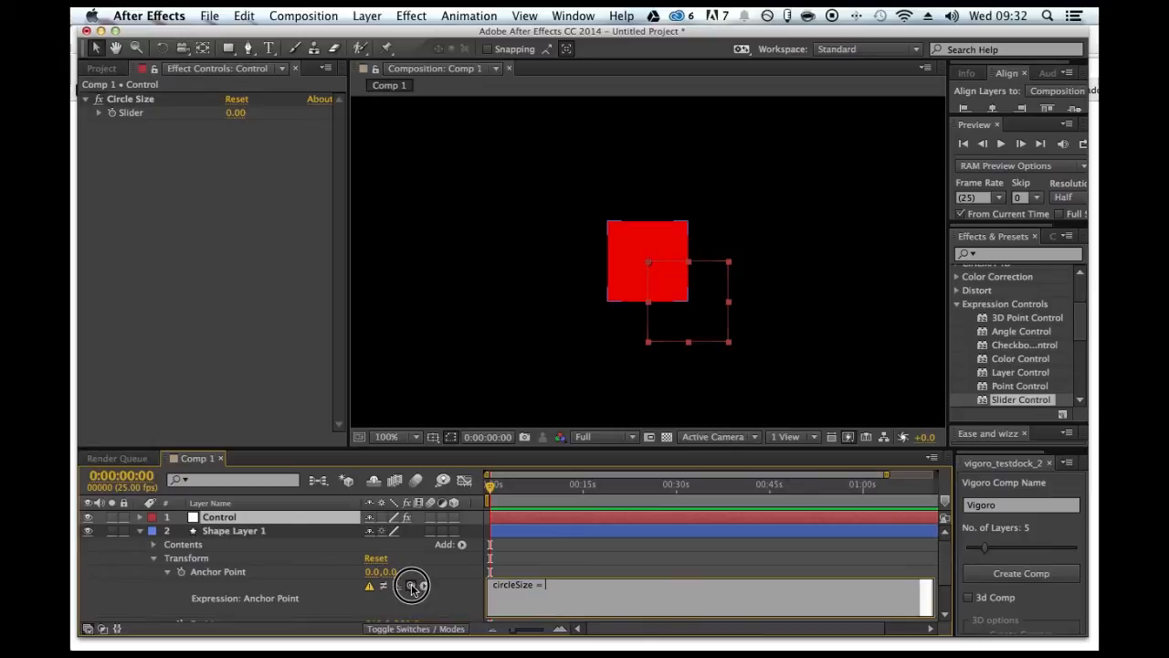
{"action": "left_click_drag", "start_coordinate": [411, 586], "coordinate": [127, 115]}
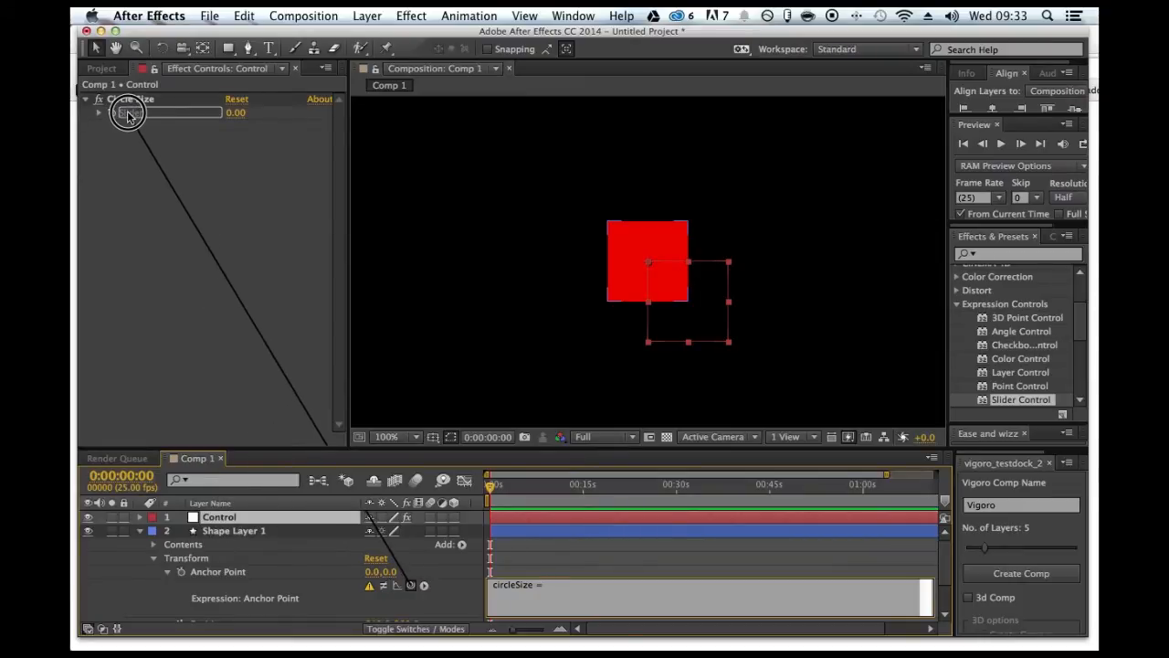
{"action": "left_click_drag", "start_coordinate": [128, 115], "coordinate": [128, 113]}
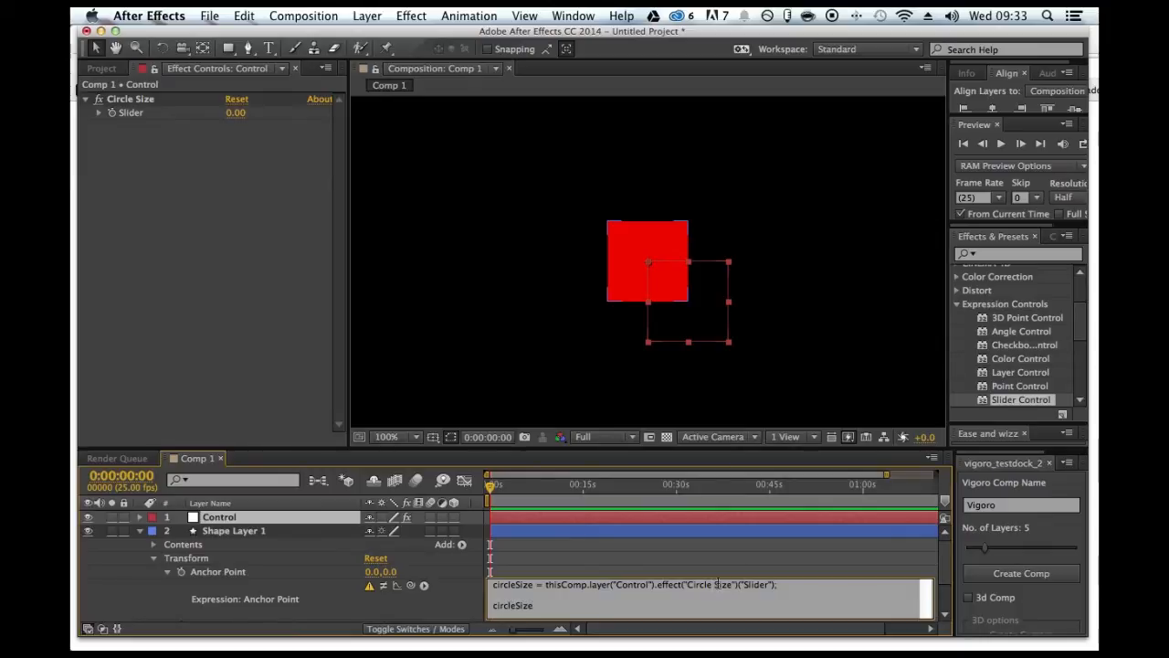
{"action": "left_click", "coordinate": [440, 597]}
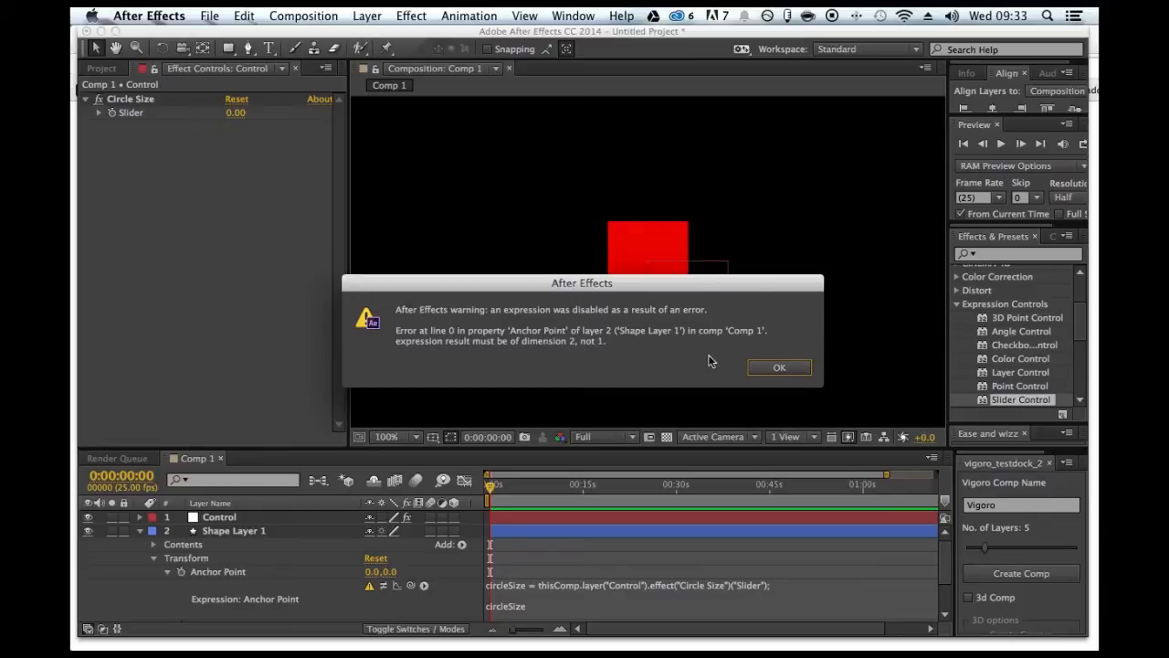
{"action": "left_click", "coordinate": [800, 370]}
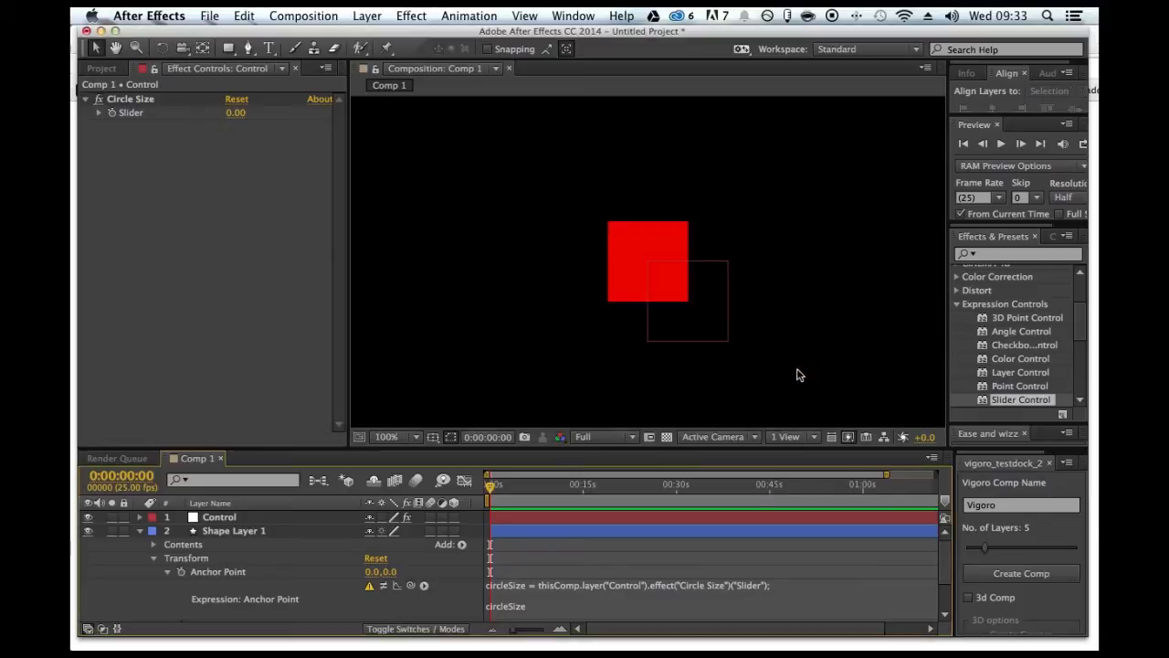
Step: Try out different horizontal and vertical Anchor Point values on Shape Layer 1 and set both back to 0
{"action": "mouse_move", "coordinate": [378, 572]}
{"action": "left_mouse_down"}
{"action": "mouse_move", "coordinate": [551, 570]}
{"action": "mouse_move", "coordinate": [195, 569]}
{"action": "mouse_move", "coordinate": [485, 564]}
{"action": "mouse_move", "coordinate": [344, 575]}
{"action": "mouse_move", "coordinate": [378, 572]}
{"action": "left_mouse_up"}
{"action": "left_click", "coordinate": [378, 573]}
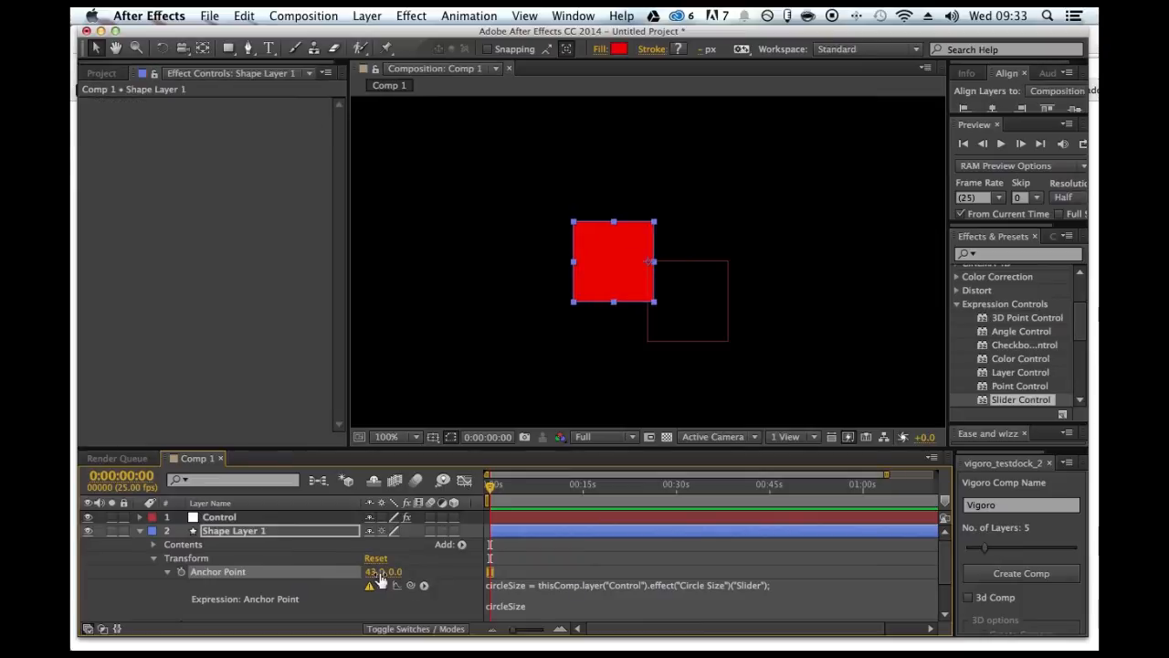
{"action": "type", "text": "0"}
{"action": "key", "text": "Tab"}
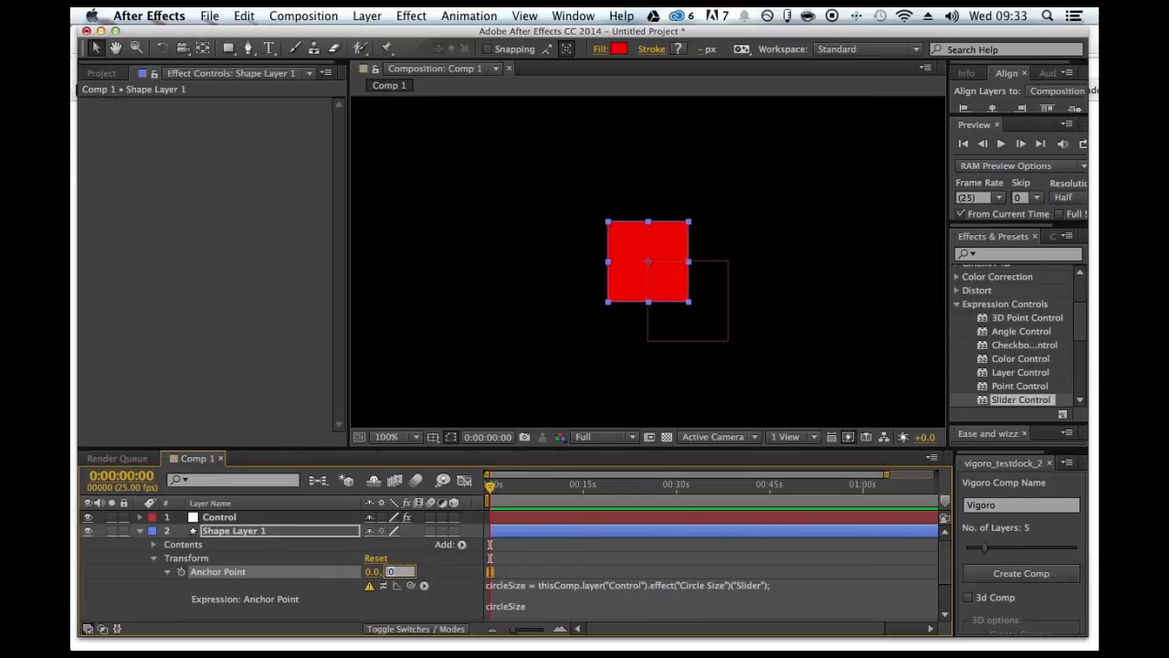
{"action": "key", "text": "Return"}
{"action": "mouse_move", "coordinate": [385, 571]}
{"action": "left_mouse_down"}
{"action": "mouse_move", "coordinate": [476, 571]}
{"action": "mouse_move", "coordinate": [331, 570]}
{"action": "mouse_move", "coordinate": [390, 575]}
{"action": "left_mouse_up"}
{"action": "left_click", "coordinate": [390, 573]}
{"action": "type", "text": "0"}
{"action": "key", "text": "Return"}
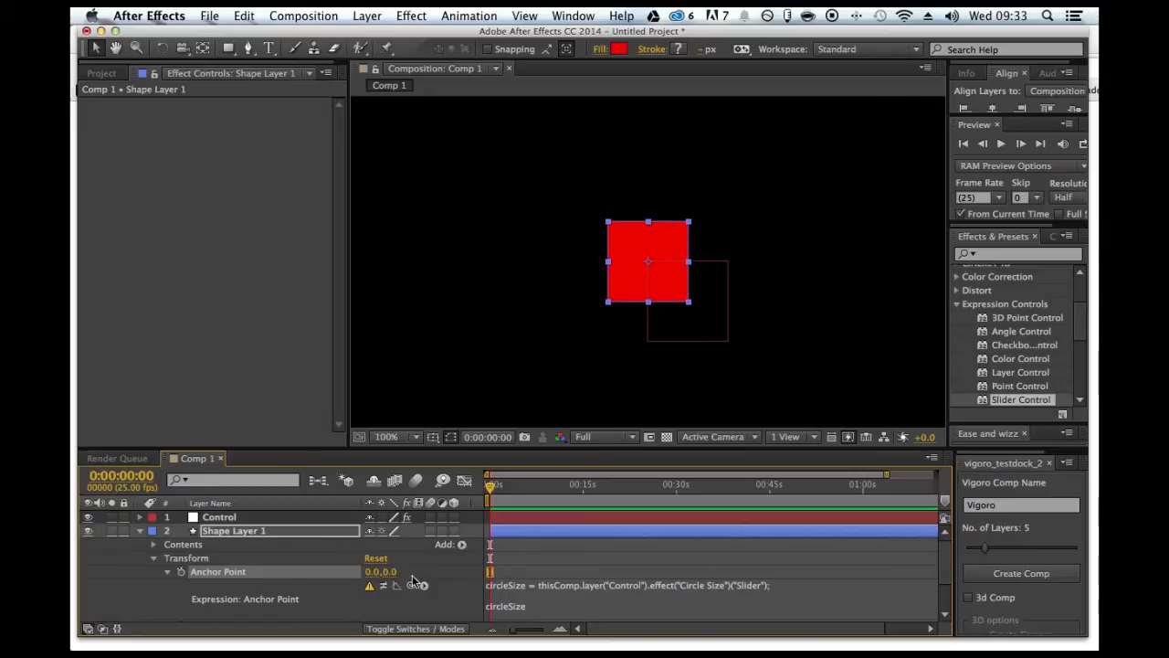
Step: Replace the last line of the Anchor Point expression with the two-value array [50,200]
{"action": "left_click", "coordinate": [555, 592]}
{"action": "left_click_drag", "start_coordinate": [554, 598], "coordinate": [417, 600]}
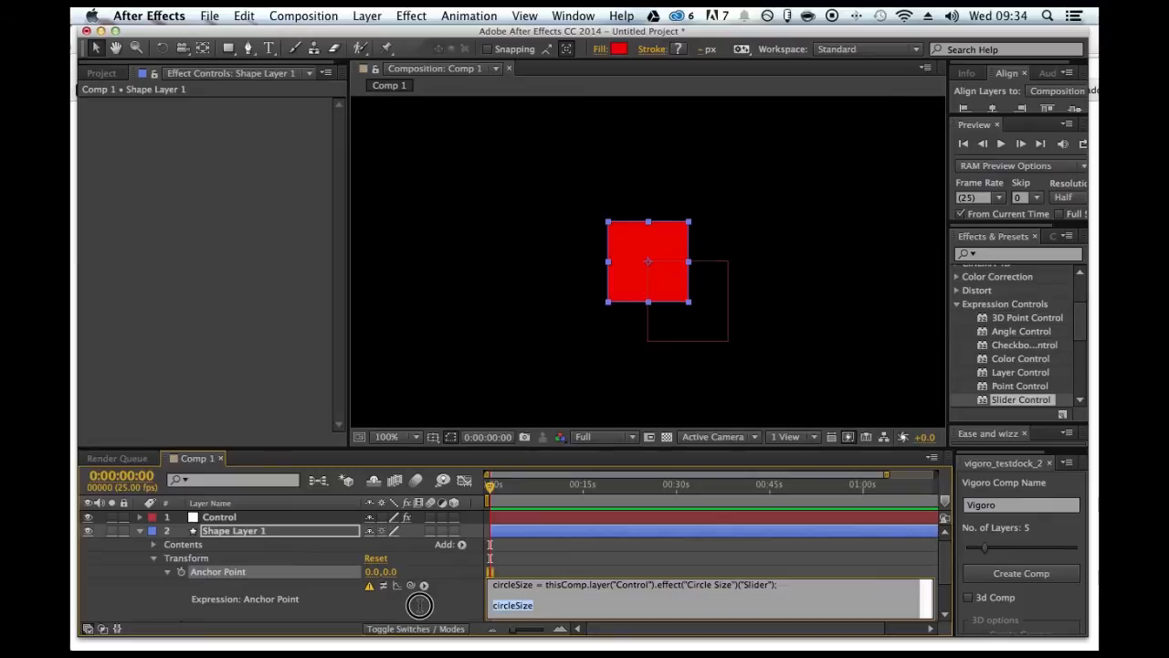
{"action": "key", "text": "BackSpace"}
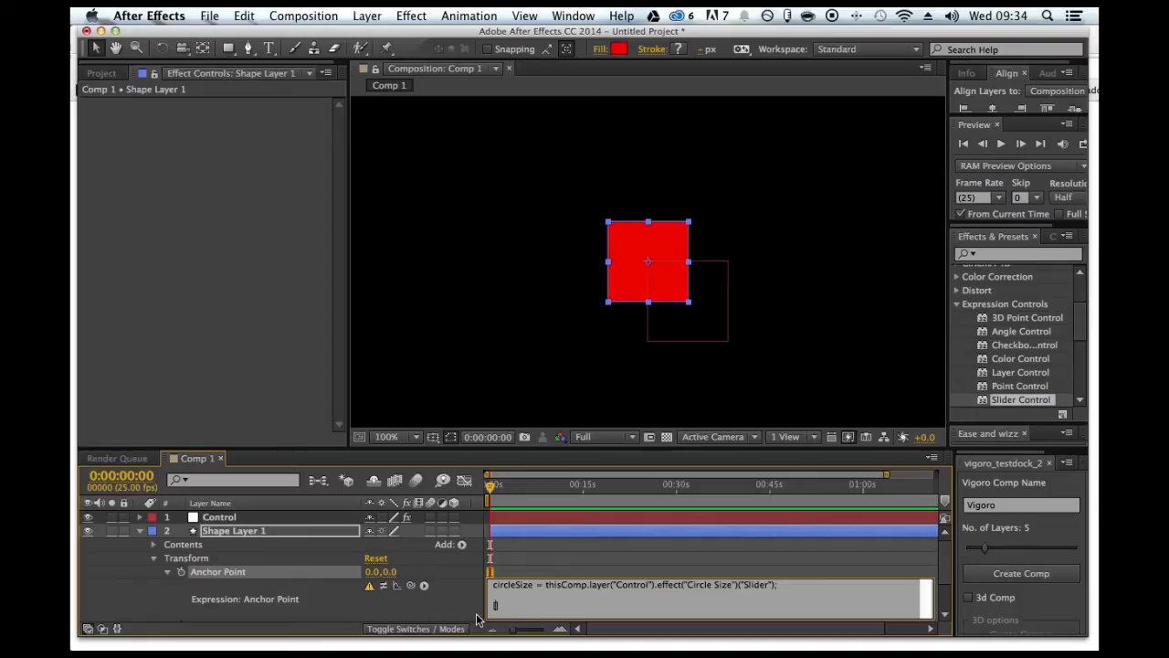
{"action": "type", "text": "[50,"}
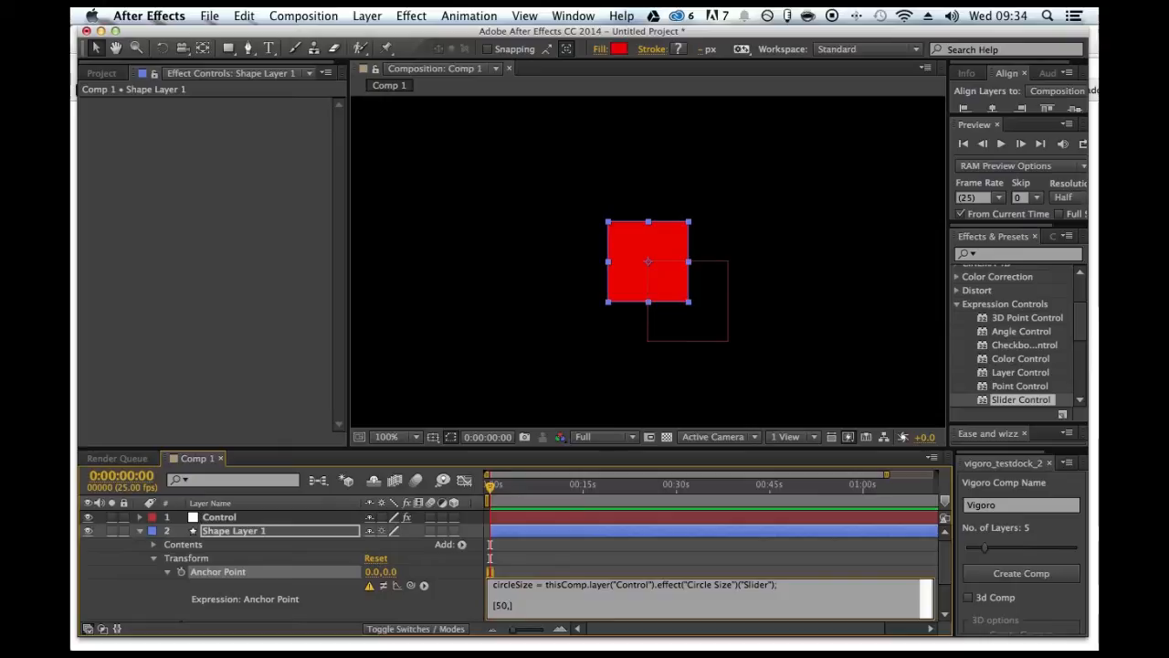
{"action": "type", "text": "200"}
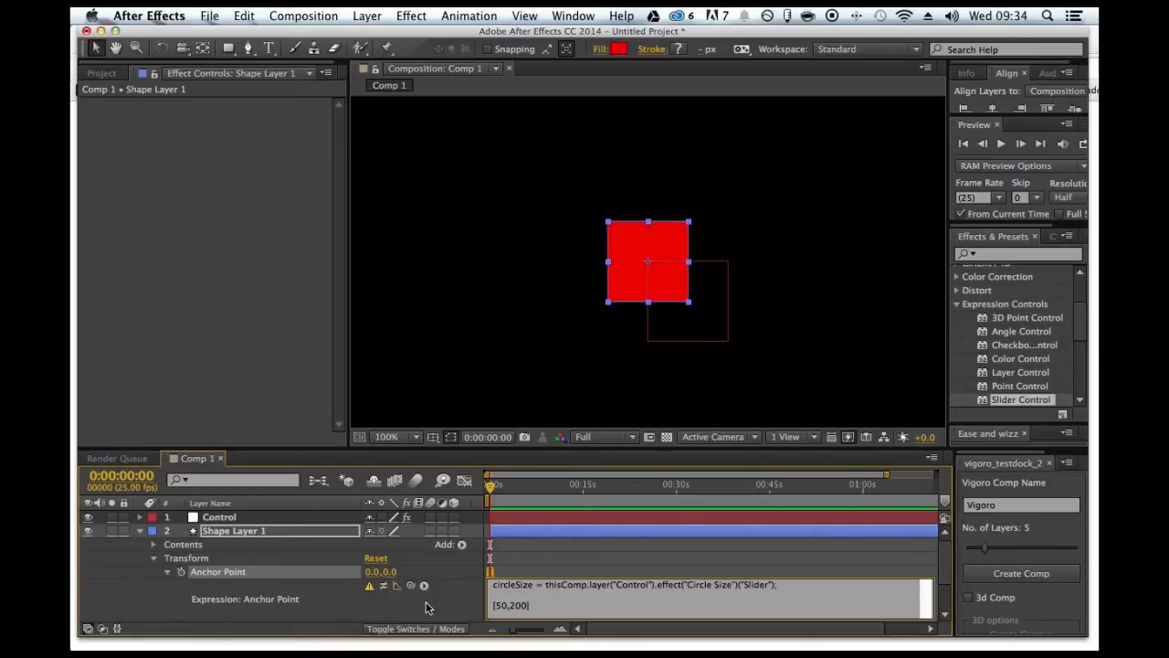
{"action": "left_click", "coordinate": [452, 601]}
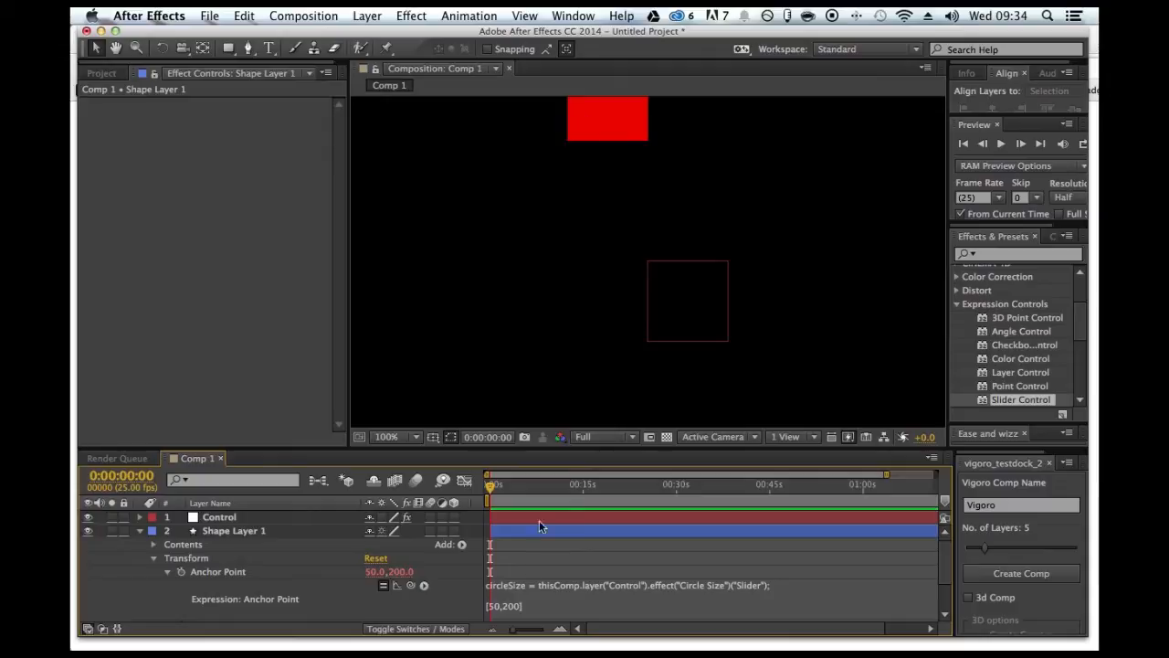
Step: Change the last line of Shape Layer 1's Anchor Point expression to [0, circleSize]
{"action": "left_click", "coordinate": [516, 607]}
{"action": "left_click", "coordinate": [516, 610]}
{"action": "left_click_drag", "start_coordinate": [533, 606], "coordinate": [484, 606]}
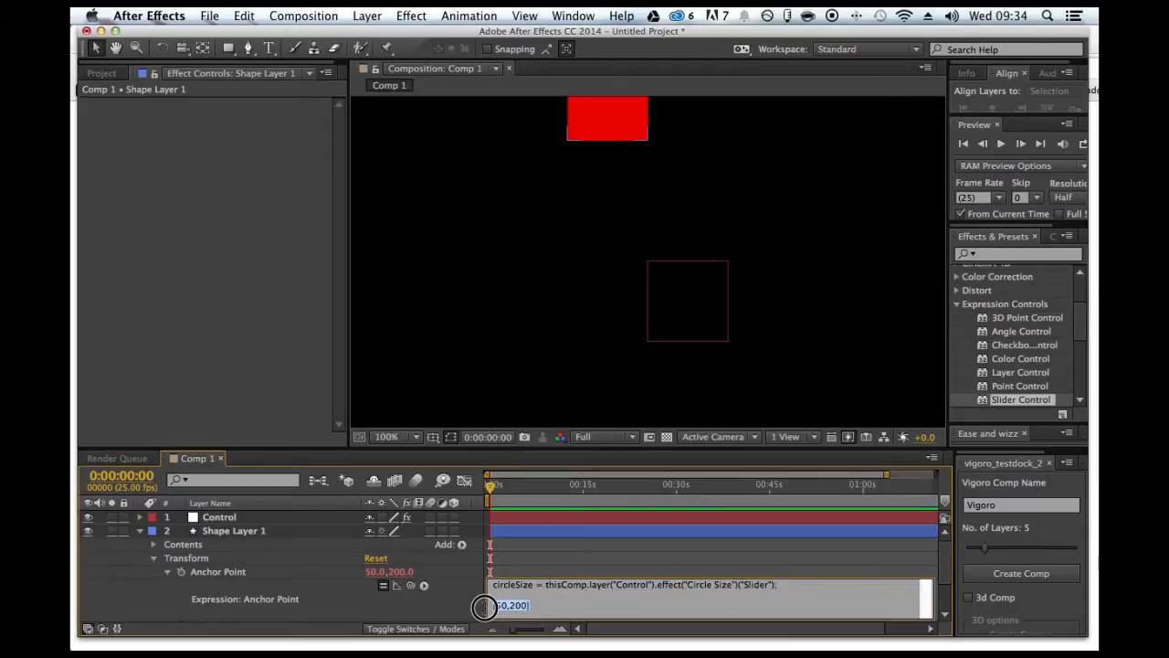
{"action": "type", "text": "["}
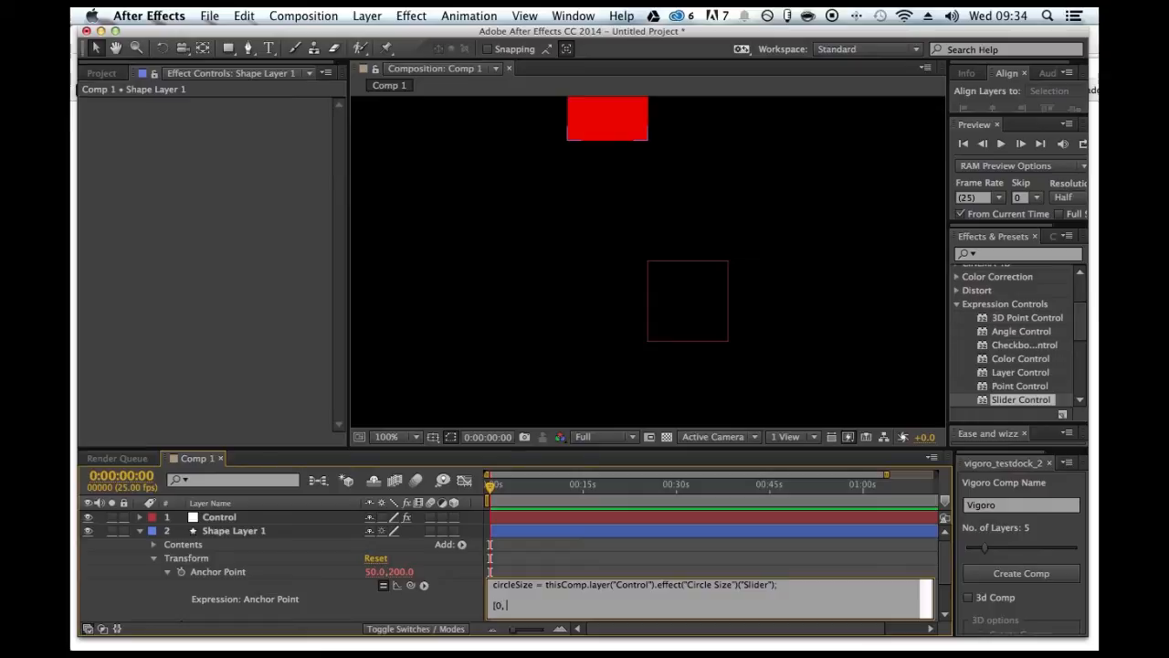
{"action": "type", "text": "0,"}
{"action": "type", "text": "circleSize0"}
{"action": "key", "text": "BackSpace"}
{"action": "left_click", "coordinate": [449, 596]}
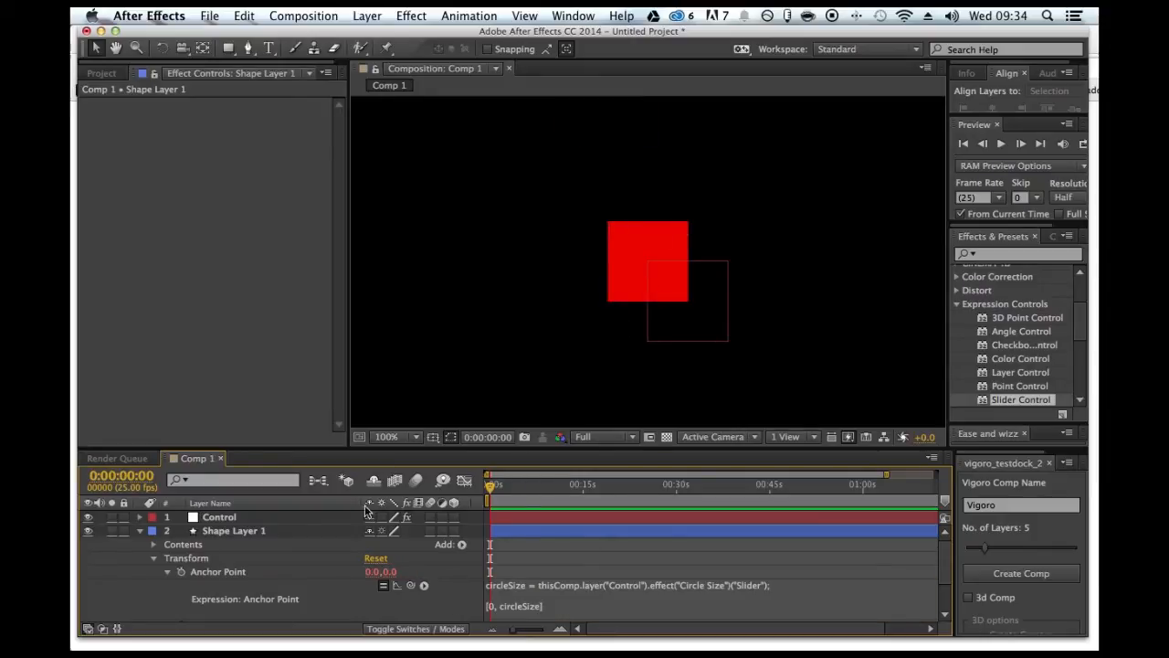
Step: Test the Control null's Circle Size slider at about 75 and set it back to 0
{"action": "left_click", "coordinate": [222, 517]}
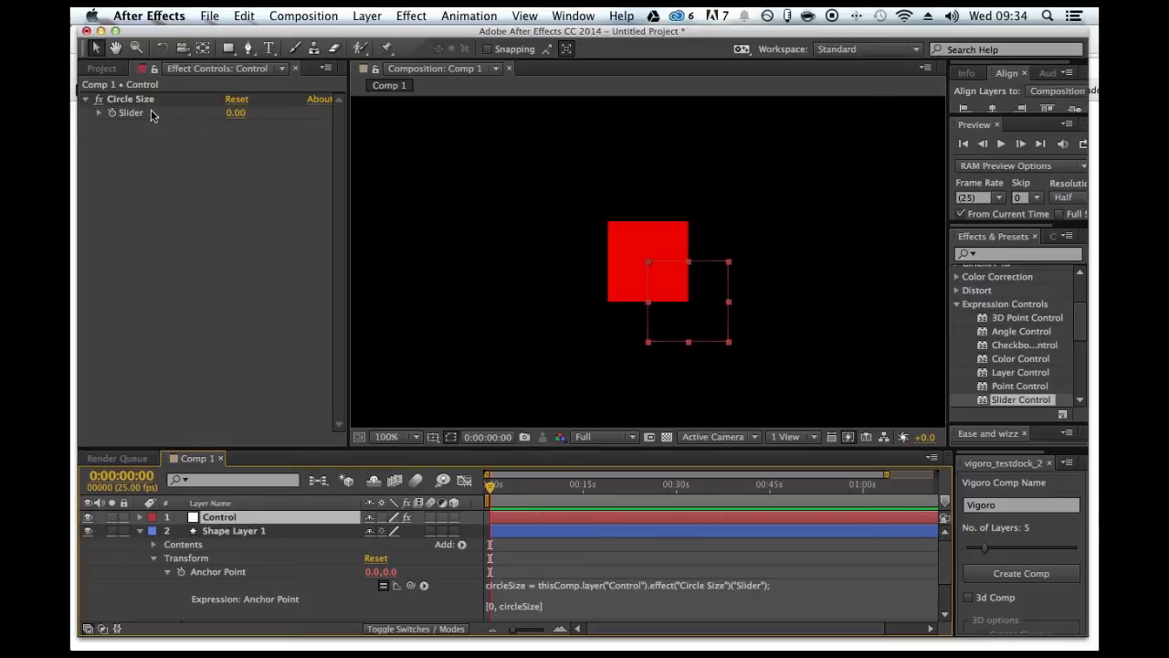
{"action": "left_click", "coordinate": [233, 116]}
{"action": "left_click_drag", "start_coordinate": [234, 116], "coordinate": [312, 134]}
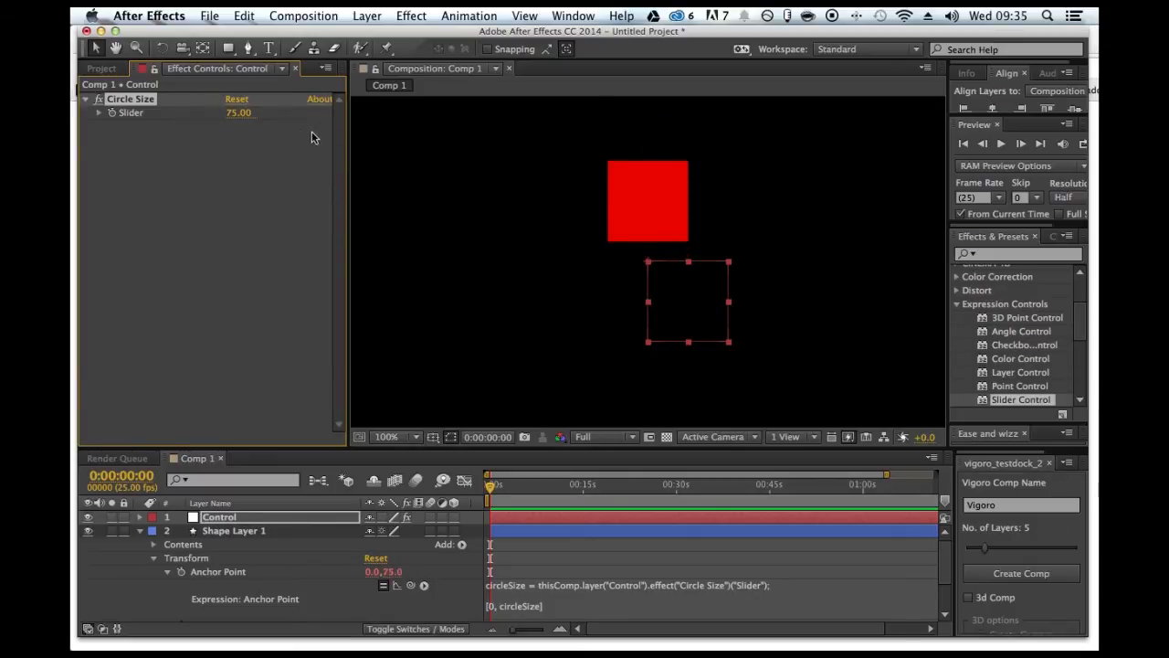
{"action": "left_click", "coordinate": [243, 113]}
{"action": "type", "text": "0"}
{"action": "key", "text": "Return"}
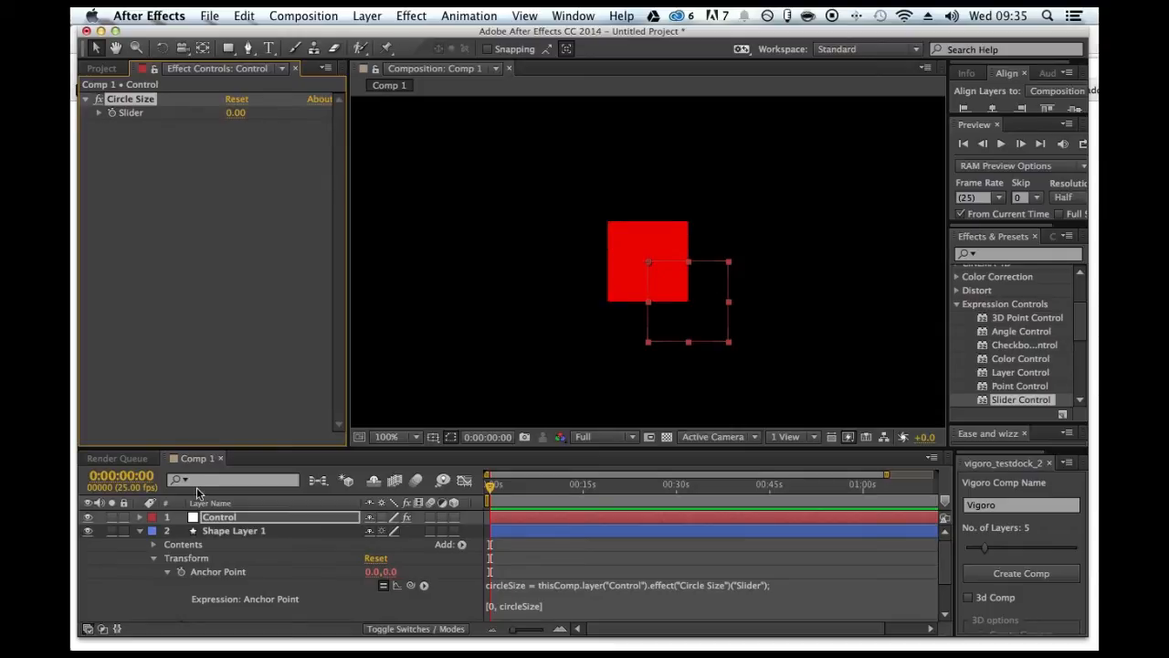
Step: Duplicate Shape Layer 1 three times
{"action": "left_click", "coordinate": [204, 528]}
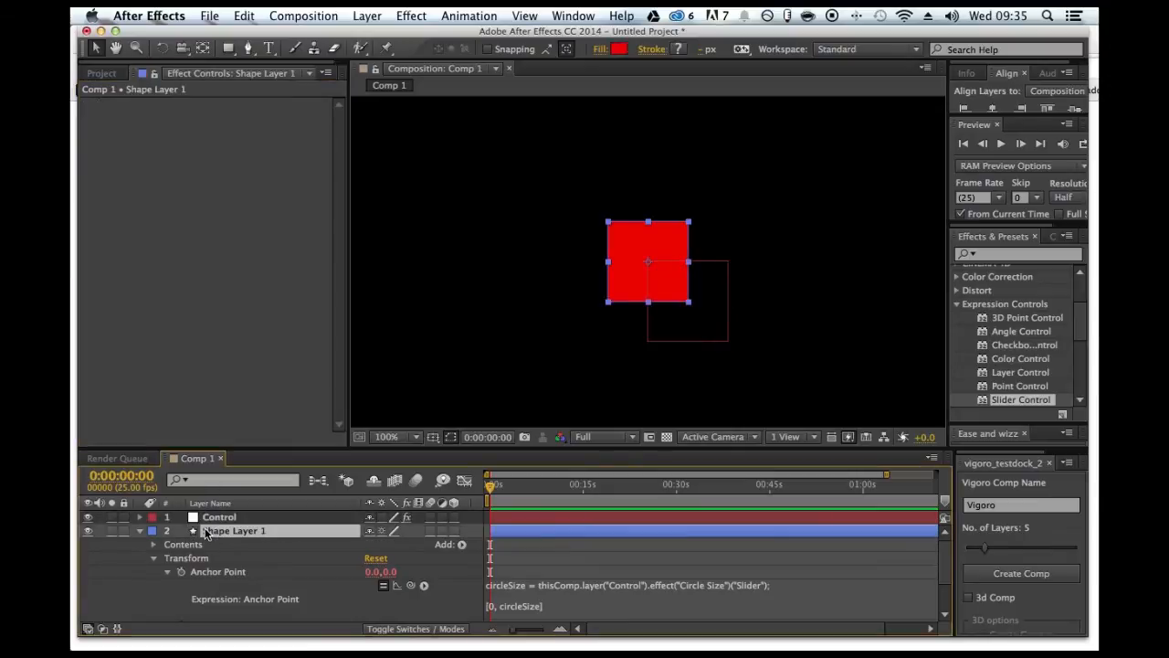
{"action": "key", "text": "ctrl+d"}
{"action": "key", "text": "ctrl+d"}
{"action": "key", "text": "ctrl+d"}
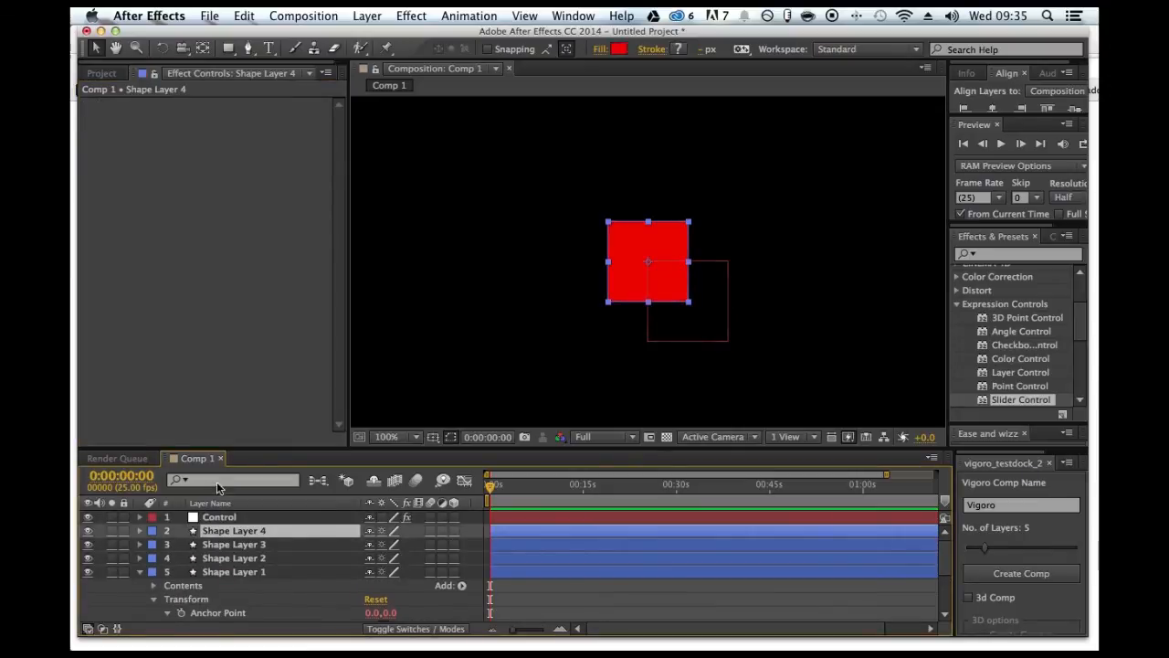
Step: Try the Control null's Circle Size slider at about 16 and set it back to 0
{"action": "left_click", "coordinate": [220, 517]}
{"action": "left_click", "coordinate": [235, 115]}
{"action": "left_click_drag", "start_coordinate": [235, 122], "coordinate": [258, 133]}
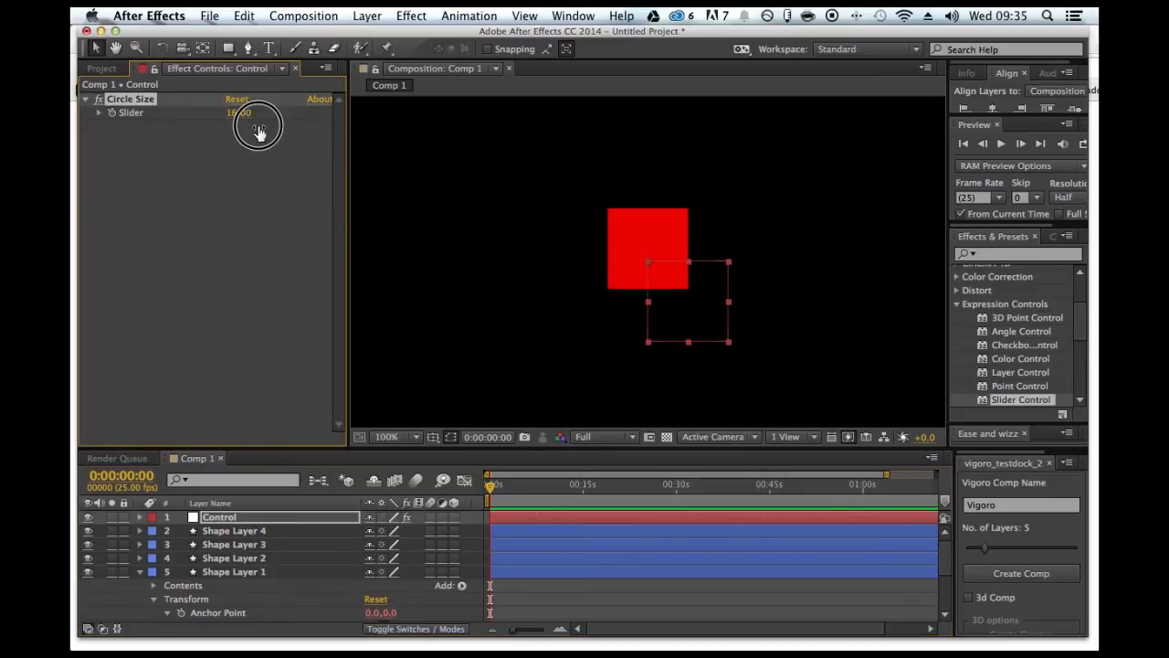
{"action": "left_click", "coordinate": [239, 114]}
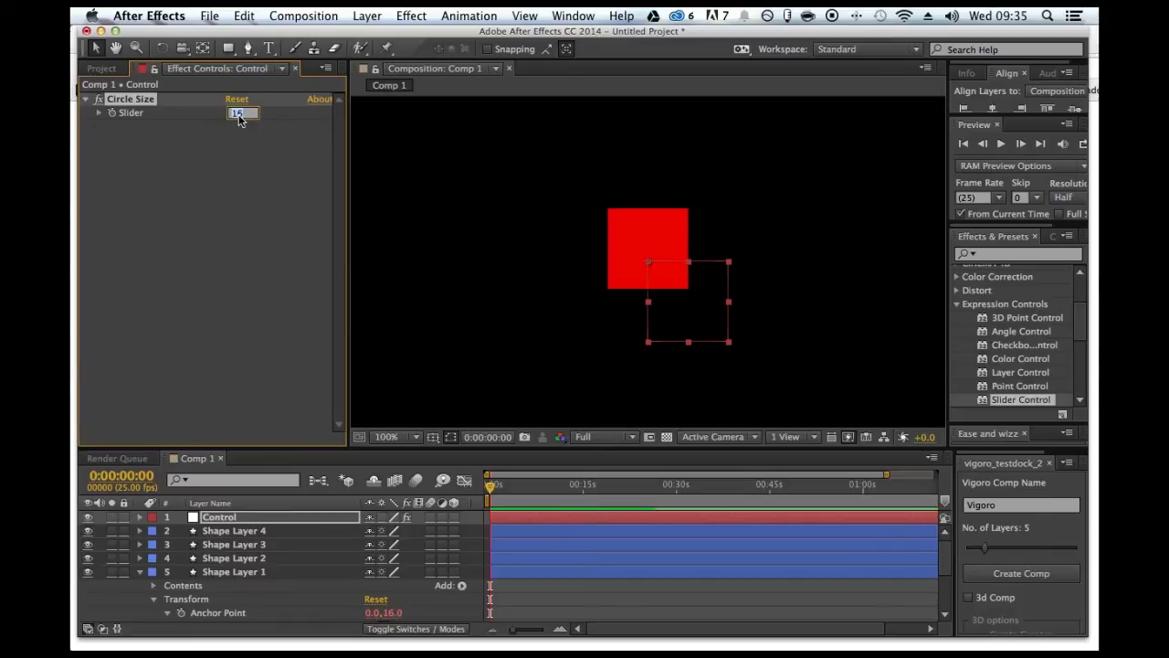
{"action": "type", "text": "0"}
{"action": "key", "text": "Return"}
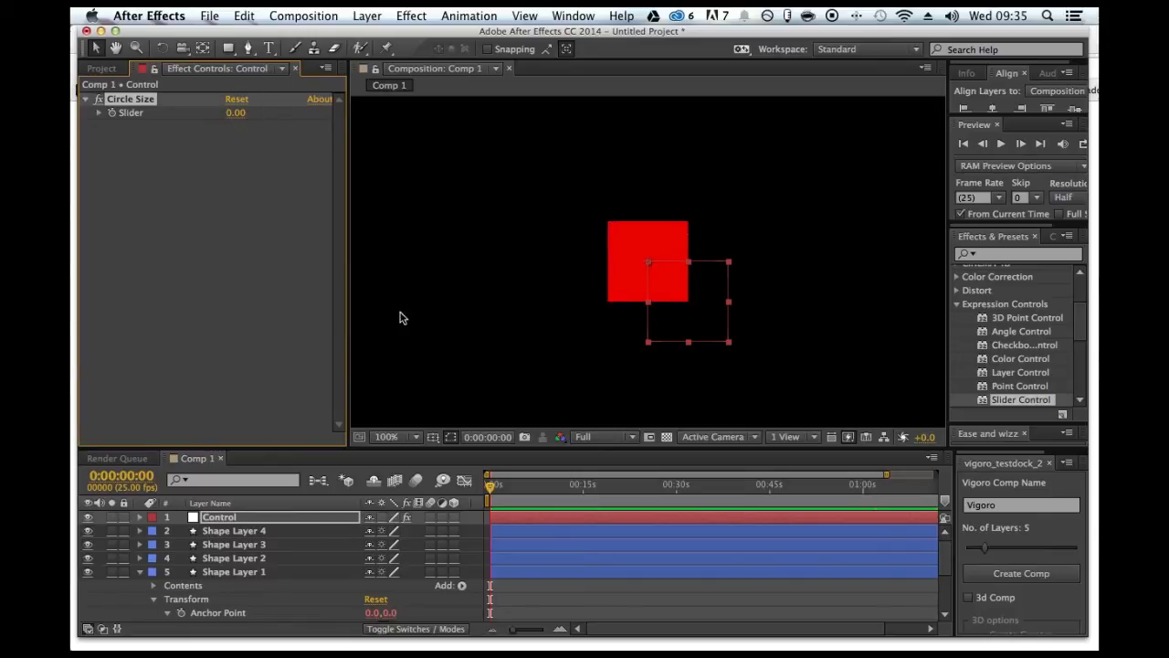
Step: Delete the duplicates Shape Layer 2, Shape Layer 3 and Shape Layer 4
{"action": "left_click", "coordinate": [215, 533]}
{"action": "left_click", "coordinate": [215, 558], "text": "shift"}
{"action": "key", "text": "Delete"}
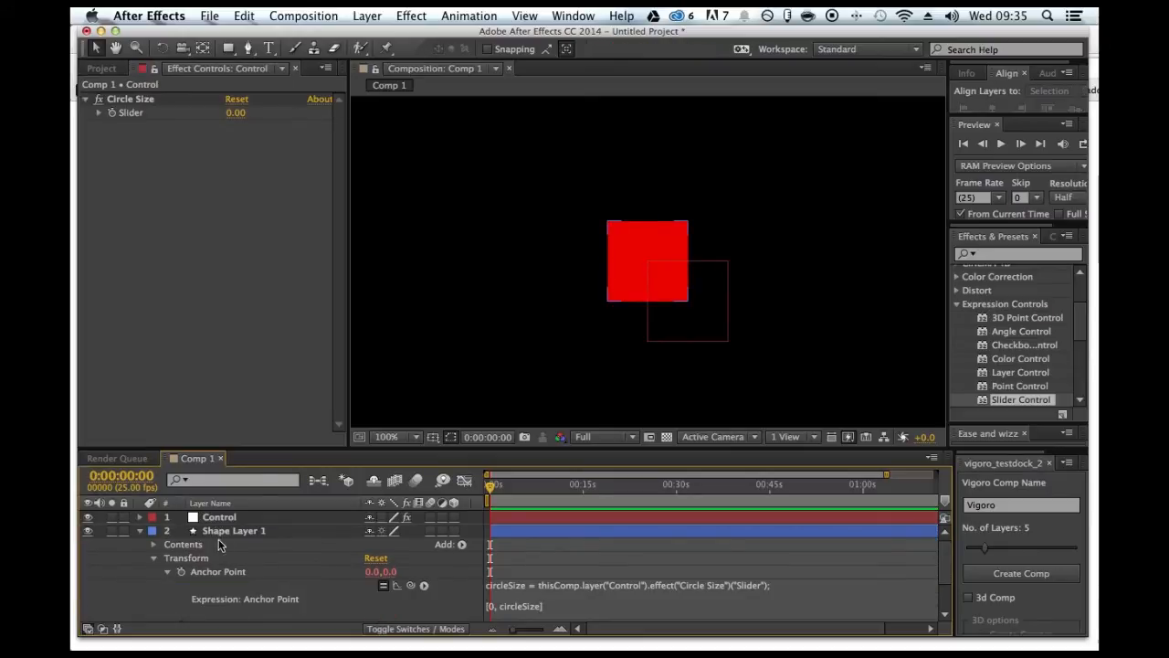
Step: Enable an expression on Shape Layer 1's Rotation property and mark the mail notification as read
{"action": "left_click", "coordinate": [216, 544]}
{"action": "scroll", "coordinate": [216, 544], "scroll_direction": "down", "scroll_amount": 3}
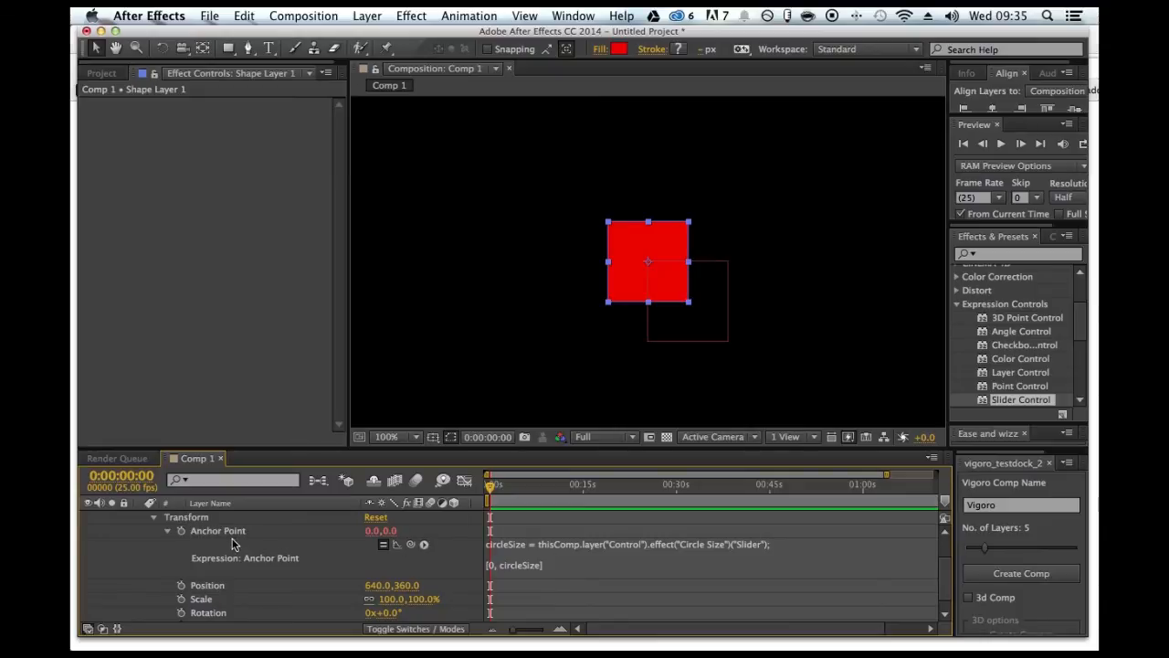
{"action": "scroll", "coordinate": [232, 538], "scroll_direction": "down", "scroll_amount": 1}
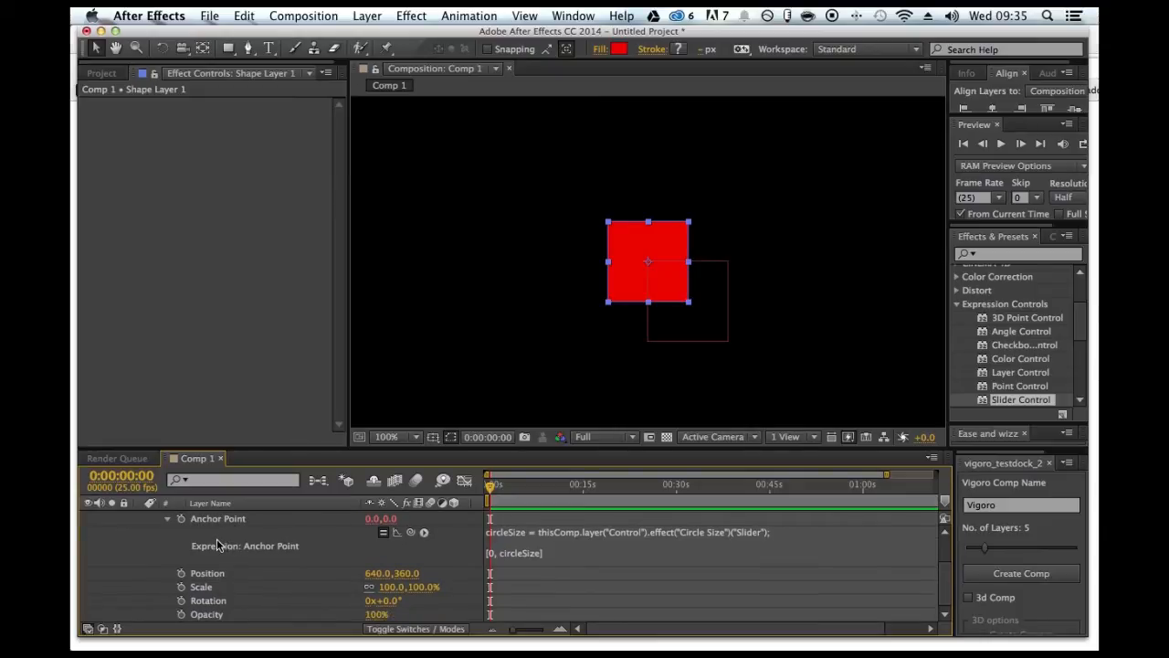
{"action": "left_click", "coordinate": [180, 601], "text": "alt"}
{"action": "left_click", "coordinate": [158, 578]}
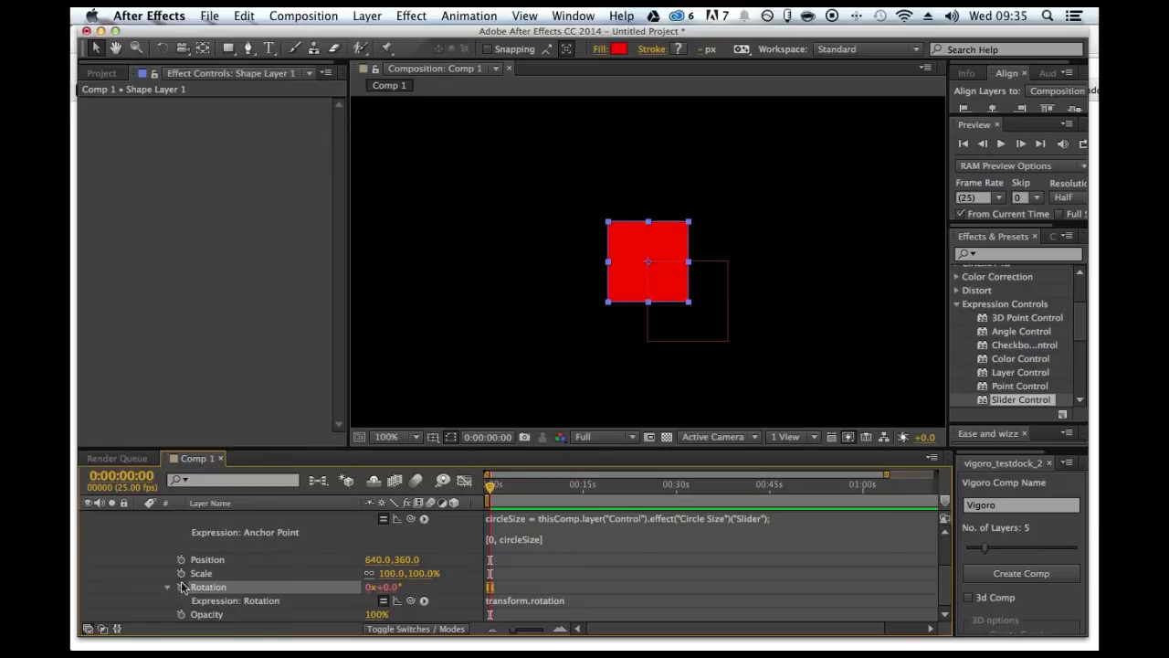
{"action": "left_click", "coordinate": [509, 601]}
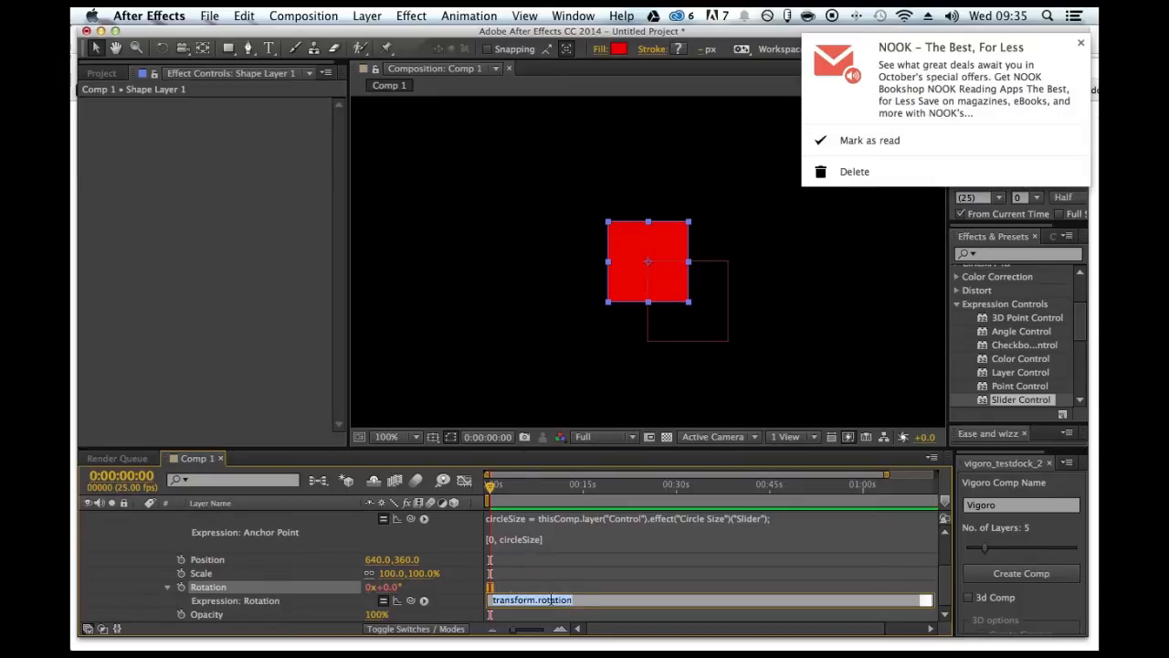
{"action": "left_click", "coordinate": [910, 140]}
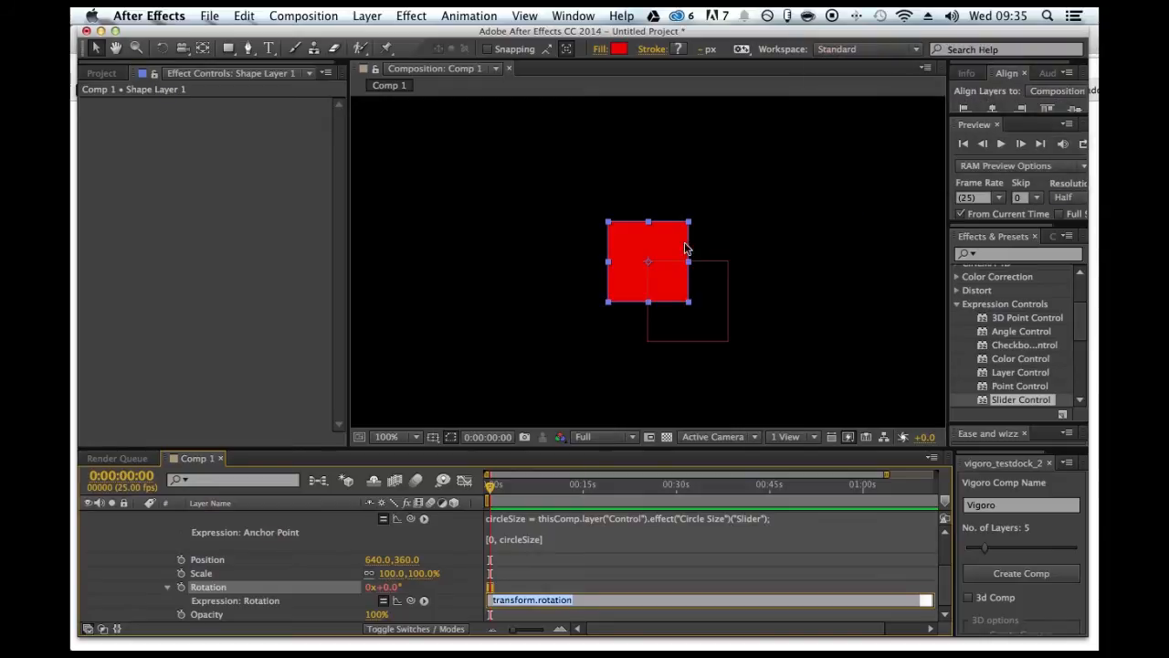
{"action": "scroll", "coordinate": [238, 545], "scroll_direction": "up", "scroll_amount": 5}
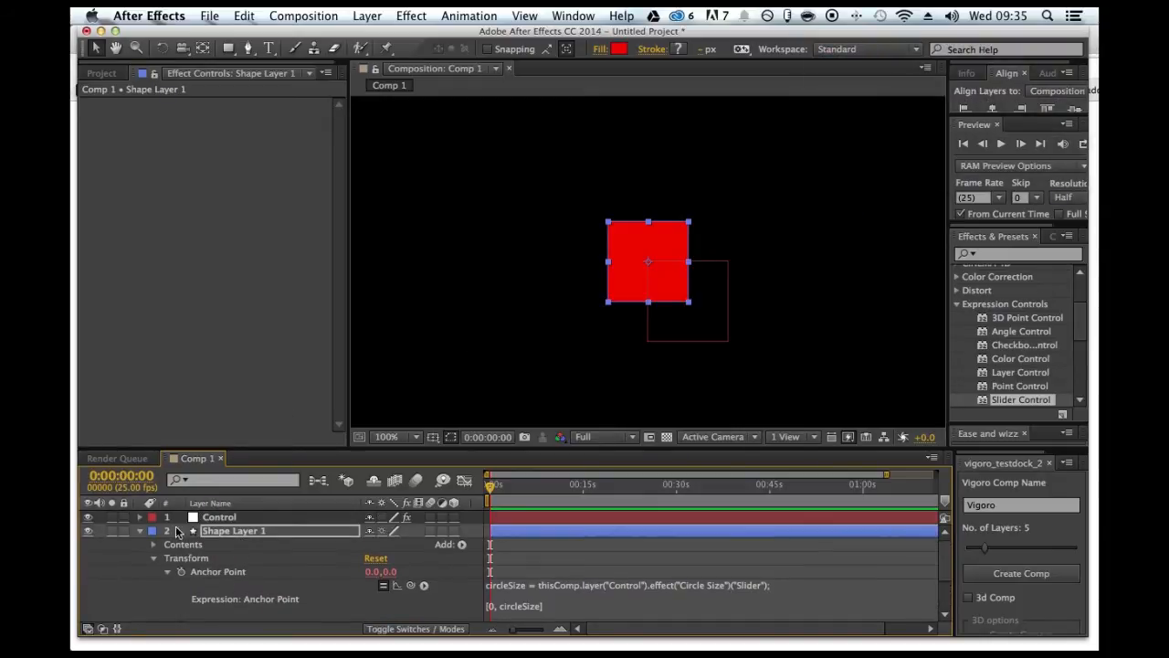
{"action": "left_click", "coordinate": [139, 531]}
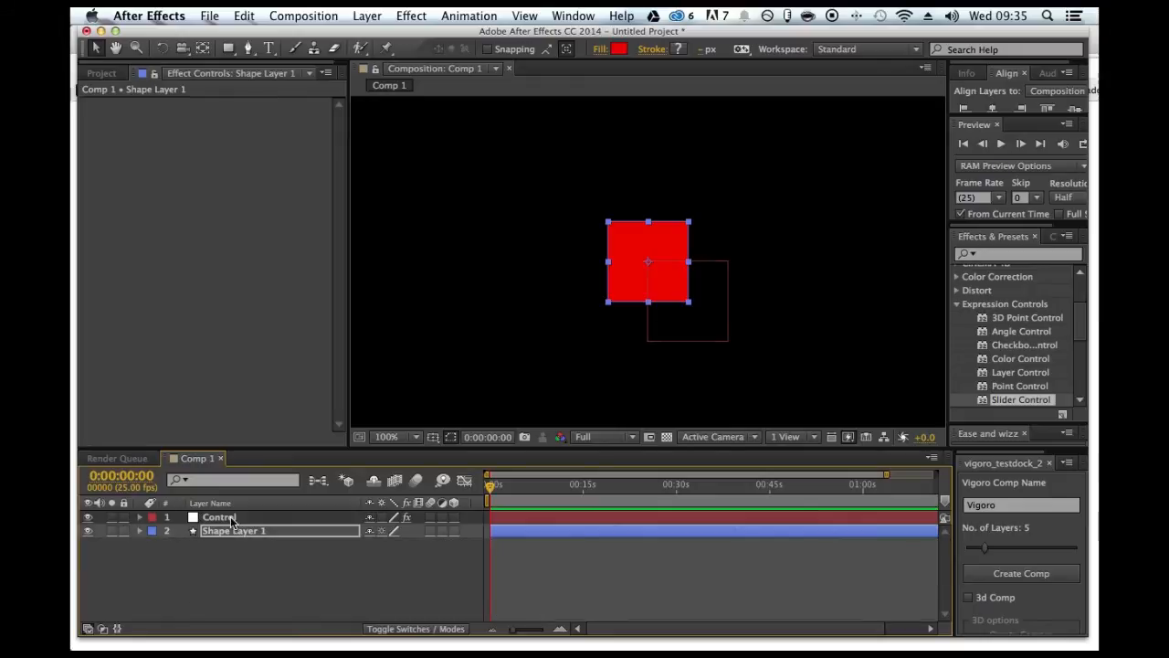
{"action": "left_click", "coordinate": [227, 527]}
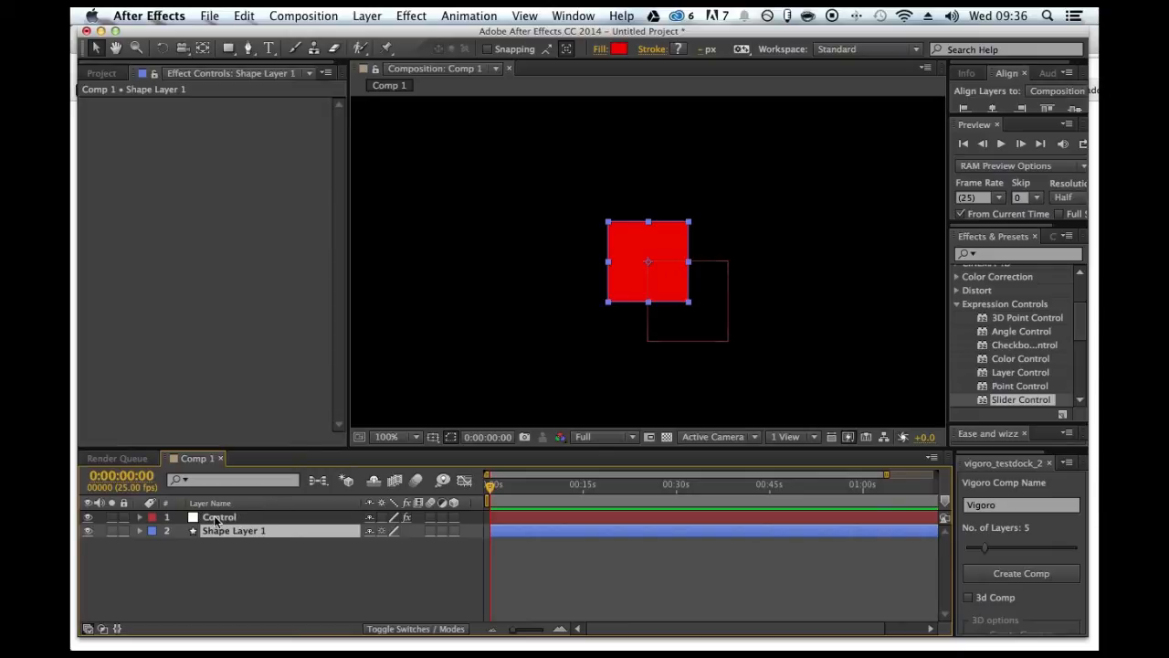
Step: Replace Shape Layer 1's default Rotation expression with numLayers = thisComp.numLayers
{"action": "left_click", "coordinate": [140, 534]}
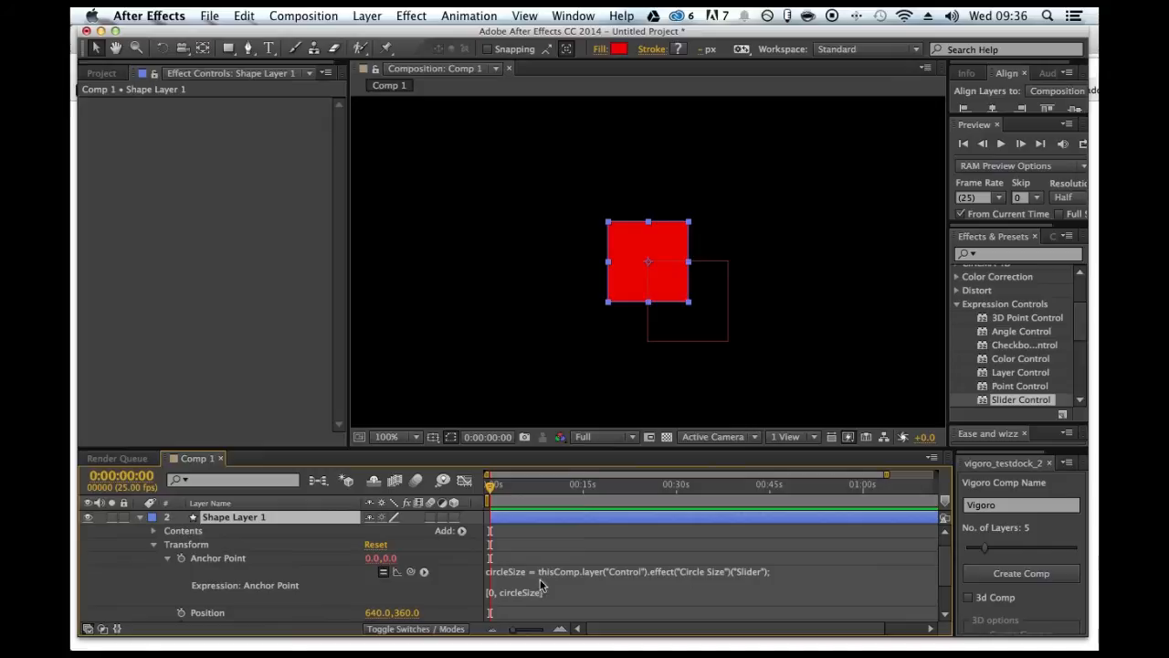
{"action": "scroll", "coordinate": [527, 570], "scroll_direction": "down", "scroll_amount": 3}
{"action": "left_click", "coordinate": [523, 597]}
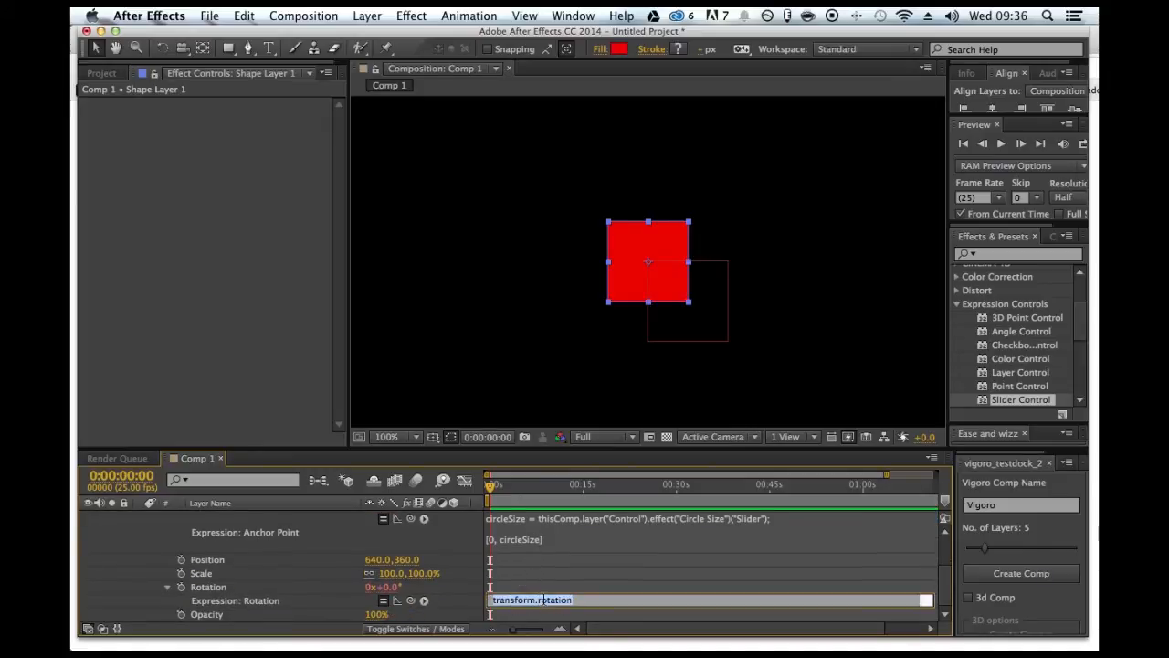
{"action": "type", "text": "num"}
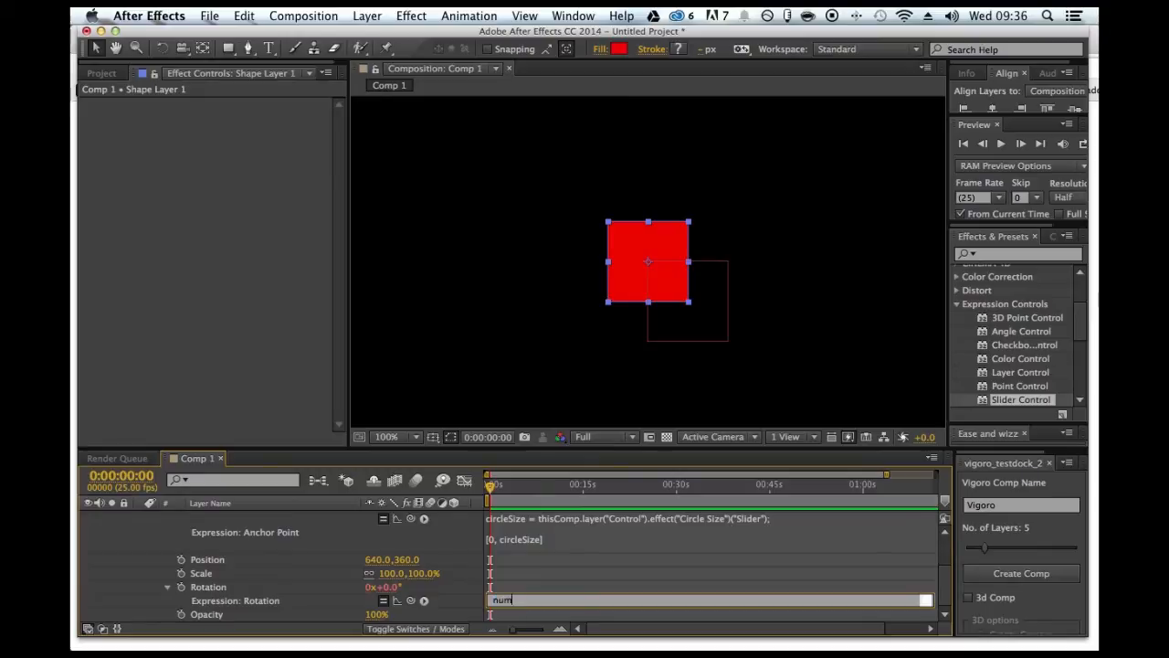
{"action": "type", "text": "Layers"}
{"action": "type", "text": "thisComp.numLayers"}
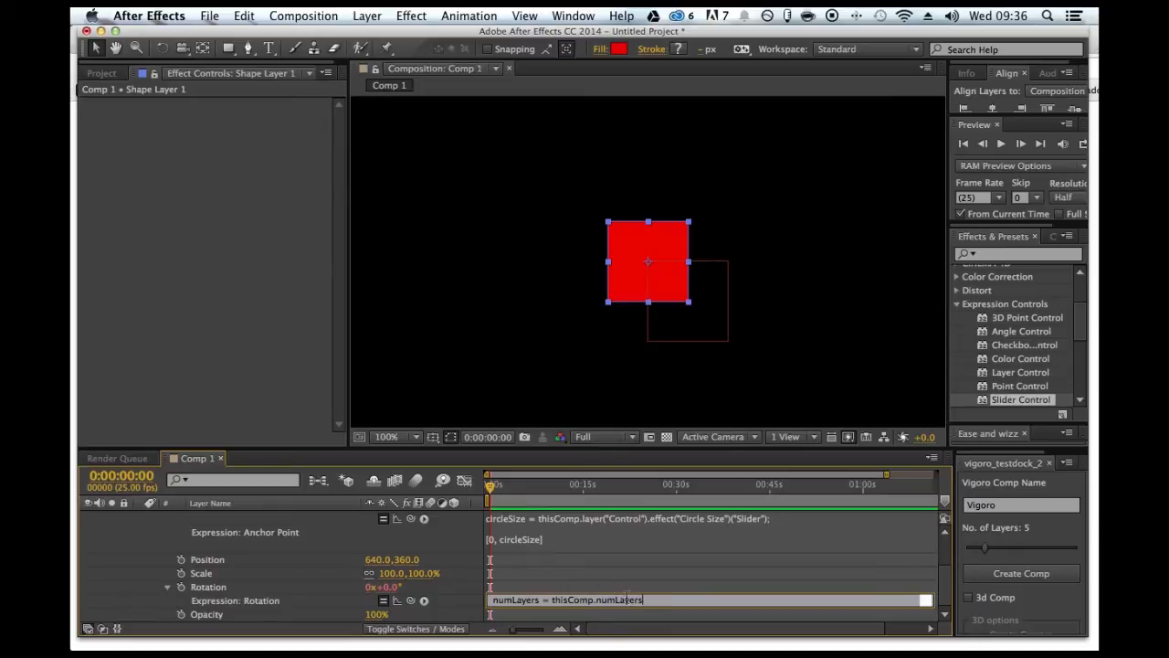
{"action": "left_click", "coordinate": [474, 602]}
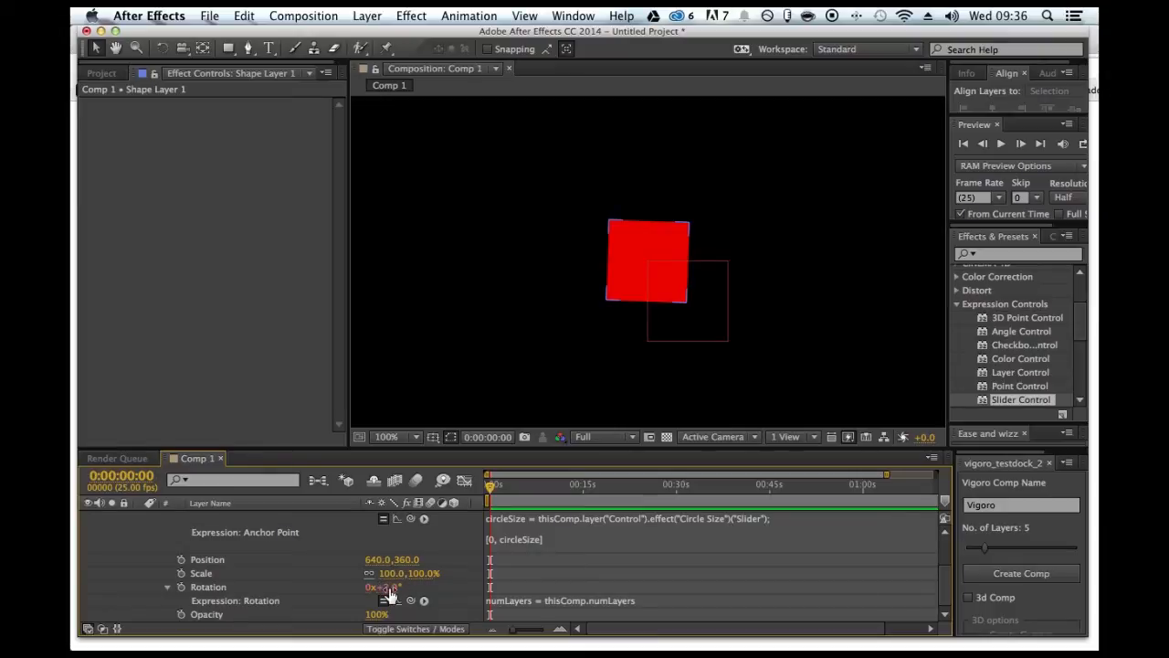
Step: Append -1 to the numLayers line of Shape Layer 1's Rotation expression
{"action": "left_click", "coordinate": [641, 600]}
{"action": "left_click", "coordinate": [650, 599]}
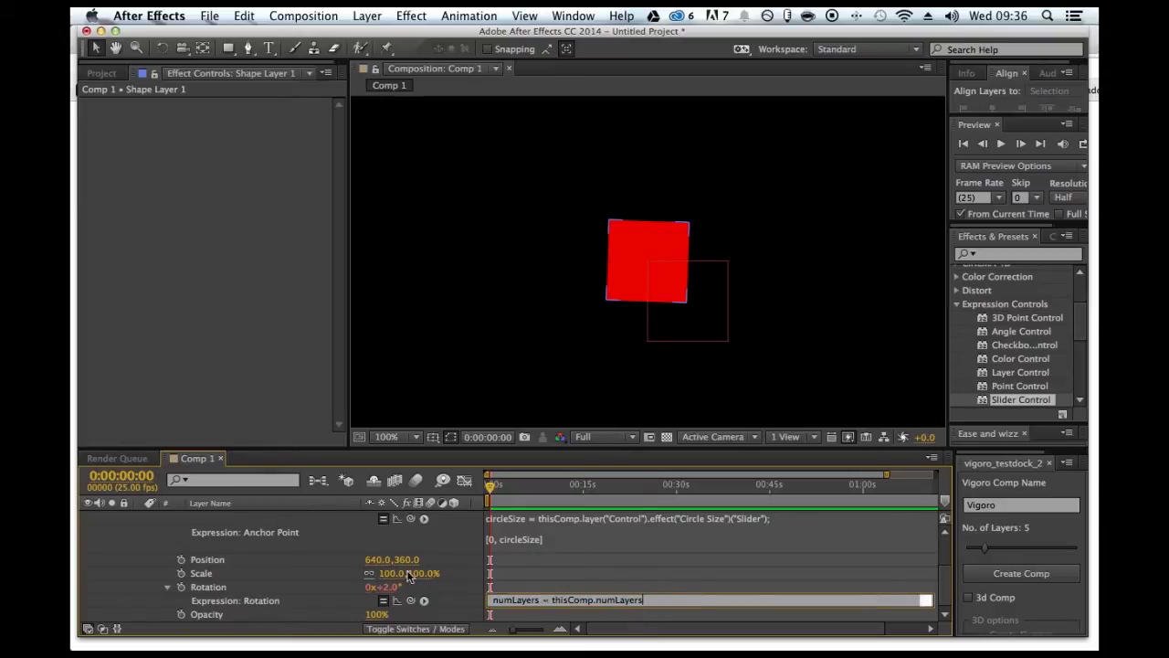
{"action": "type", "text": "-1"}
{"action": "left_click", "coordinate": [448, 599]}
Step: Add a second line, circleIndex =, to Shape Layer 1's Rotation expression, apply it and dismiss the warning dialog
{"action": "scroll", "coordinate": [234, 549], "scroll_direction": "up", "scroll_amount": 3}
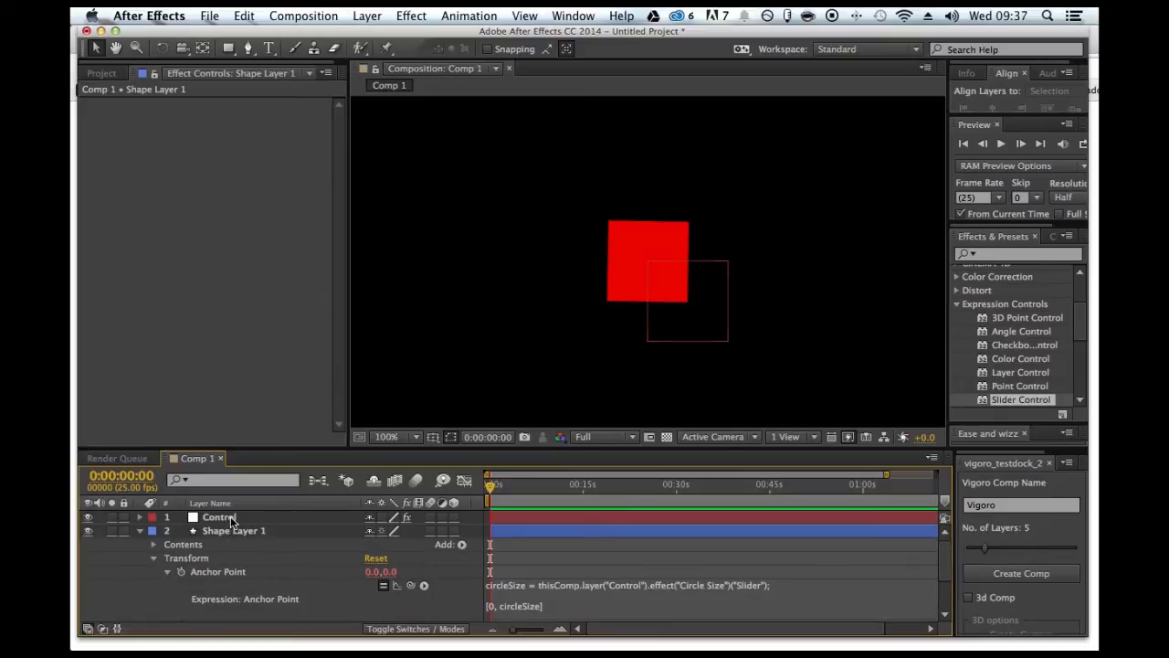
{"action": "scroll", "coordinate": [270, 539], "scroll_direction": "down", "scroll_amount": 3}
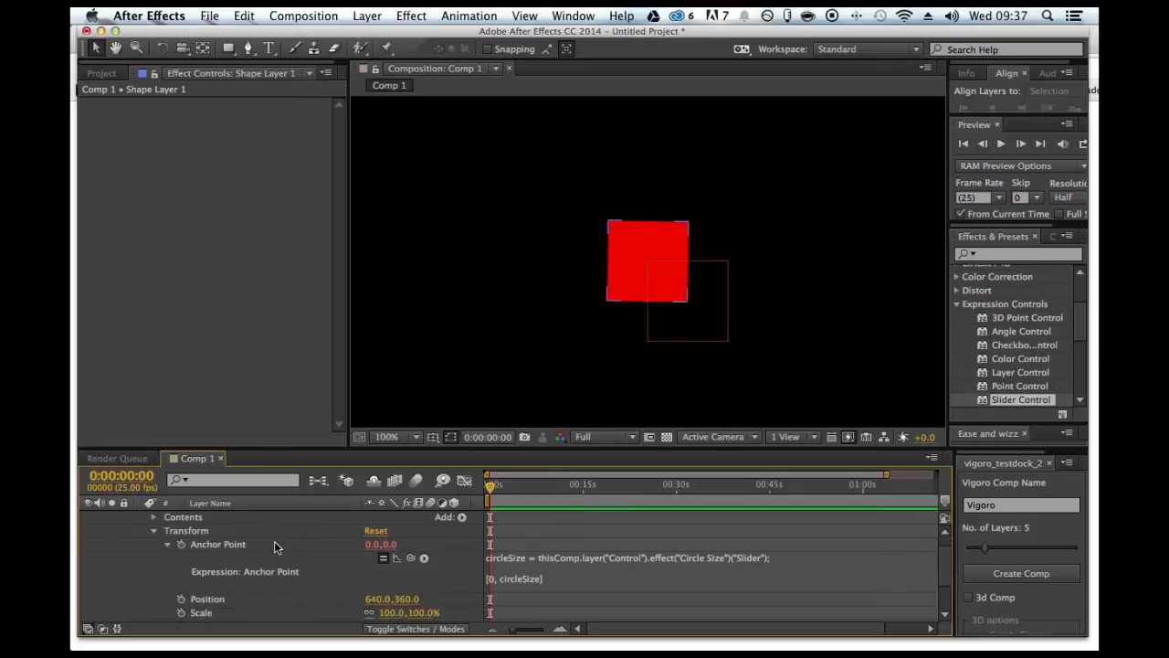
{"action": "scroll", "coordinate": [274, 540], "scroll_direction": "down", "scroll_amount": 1}
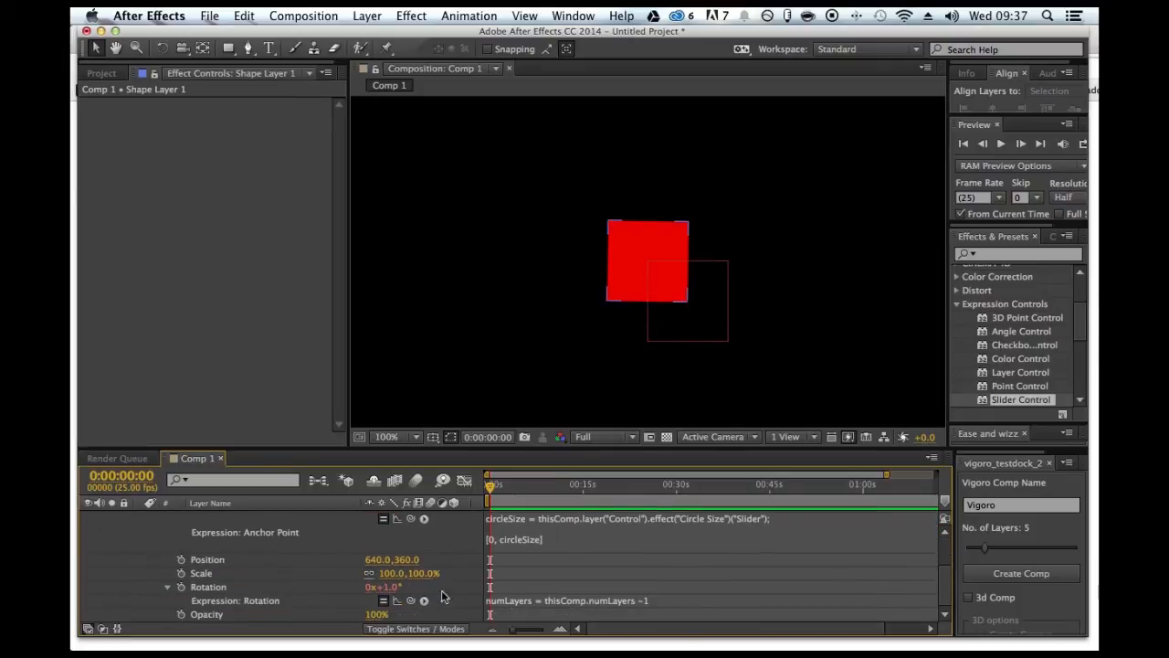
{"action": "left_click", "coordinate": [650, 603]}
{"action": "left_click", "coordinate": [670, 600]}
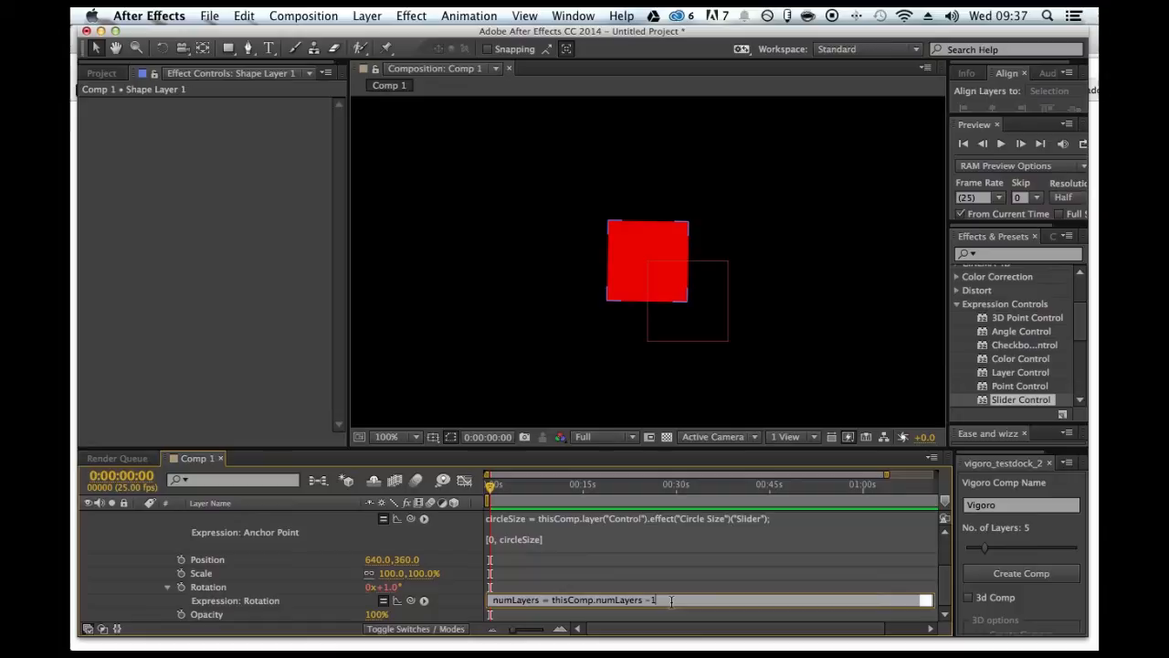
{"action": "key", "text": "Return"}
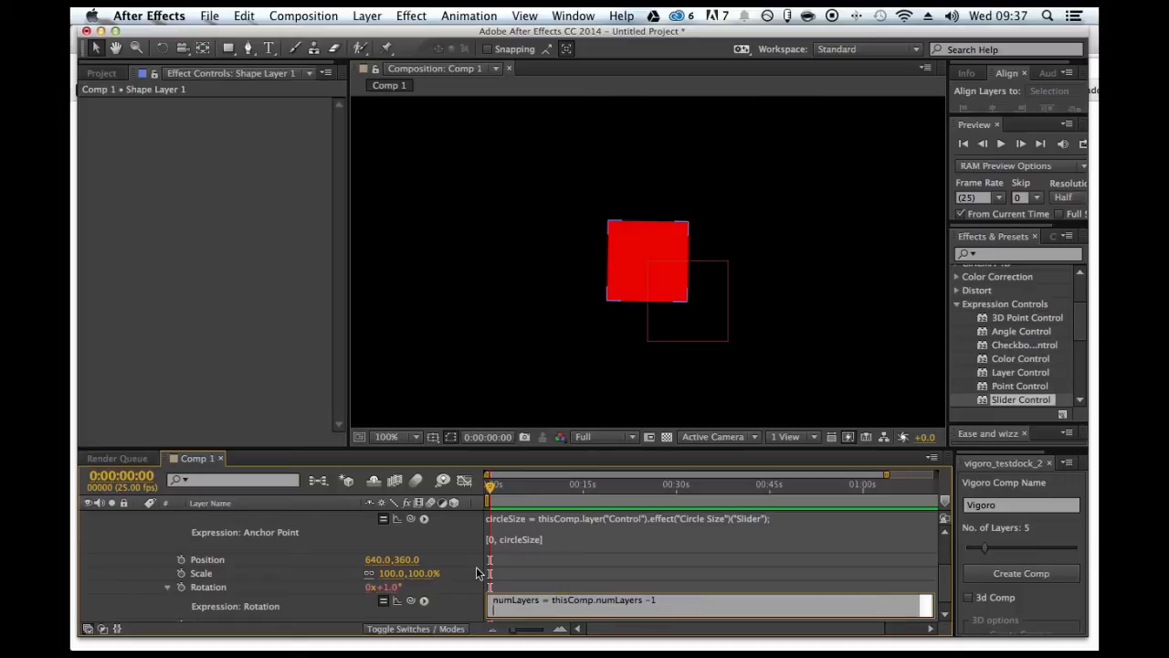
{"action": "key", "text": "Return"}
{"action": "type", "text": "circleIndex ="}
{"action": "left_click", "coordinate": [463, 594]}
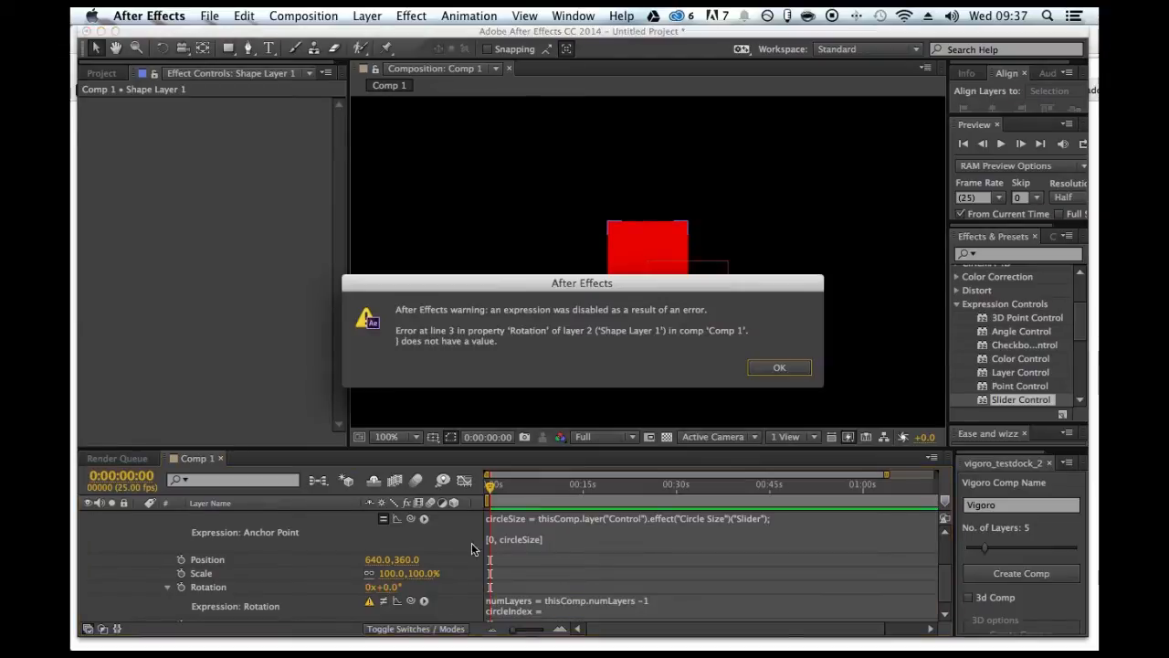
{"action": "left_click", "coordinate": [772, 368]}
Step: Move Shape Layer 1 above the Control null in the layer order and return it below the null
{"action": "scroll", "coordinate": [327, 585], "scroll_direction": "up", "scroll_amount": 2}
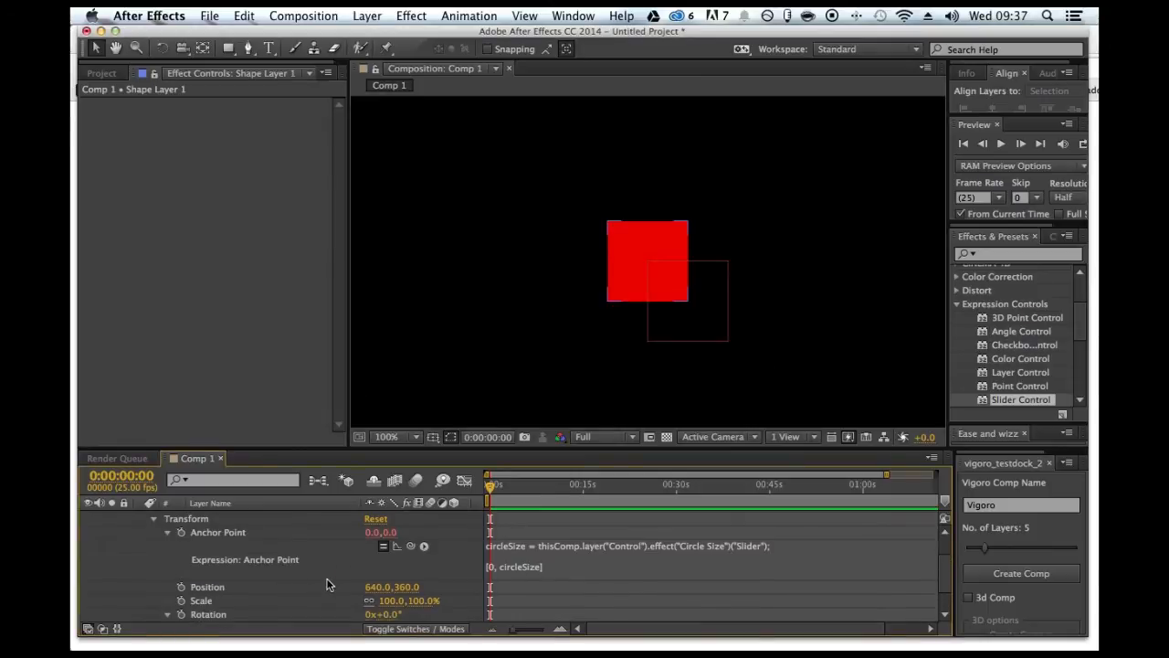
{"action": "scroll", "coordinate": [327, 585], "scroll_direction": "up", "scroll_amount": 2}
{"action": "scroll", "coordinate": [241, 549], "scroll_direction": "up", "scroll_amount": 1}
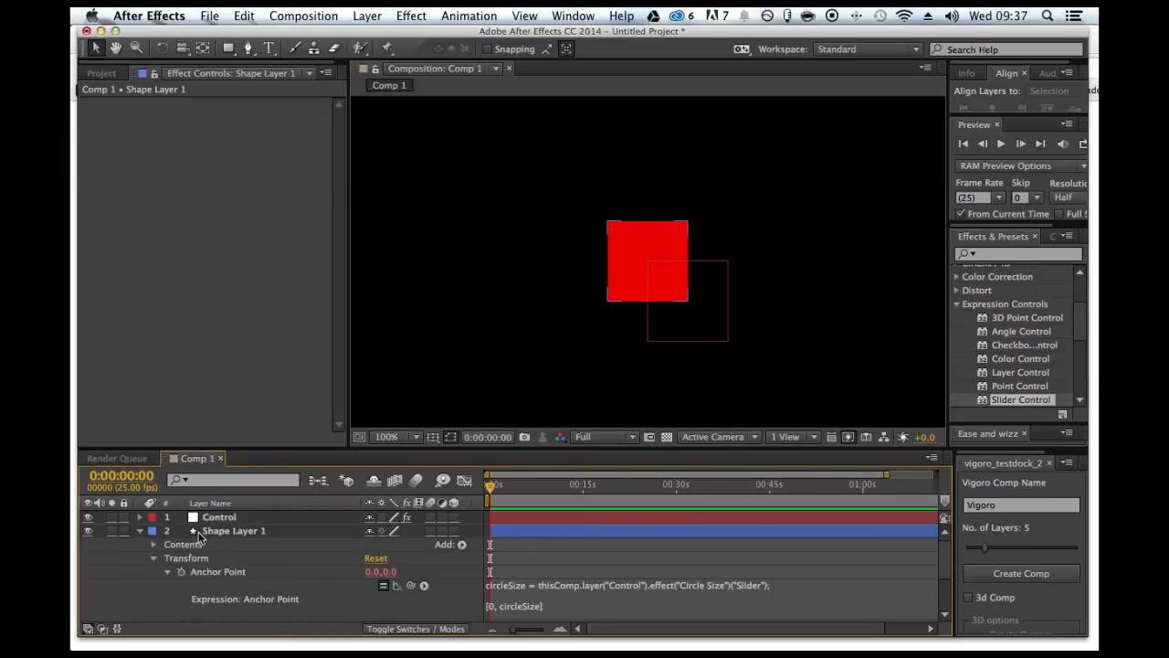
{"action": "left_click_drag", "start_coordinate": [217, 535], "coordinate": [217, 514]}
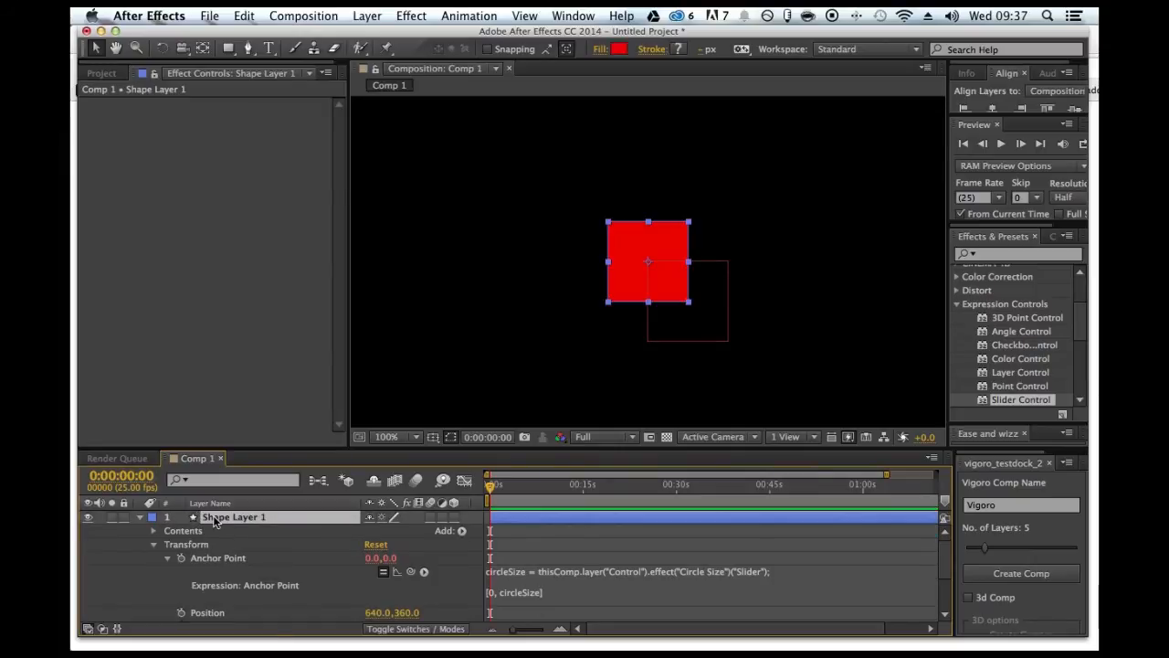
{"action": "left_click", "coordinate": [140, 518]}
{"action": "left_click", "coordinate": [212, 537]}
{"action": "left_click_drag", "start_coordinate": [211, 537], "coordinate": [210, 516]}
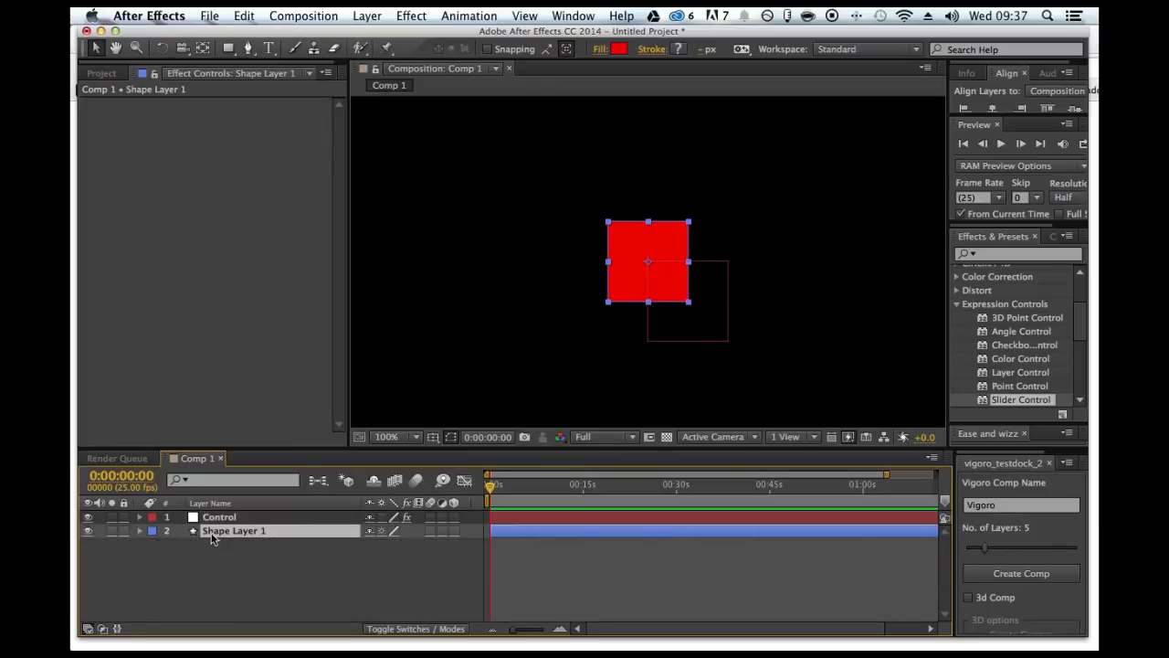
Step: Complete the second line of Shape Layer 1's Rotation expression as circleIndex = index -1
{"action": "left_click", "coordinate": [142, 531]}
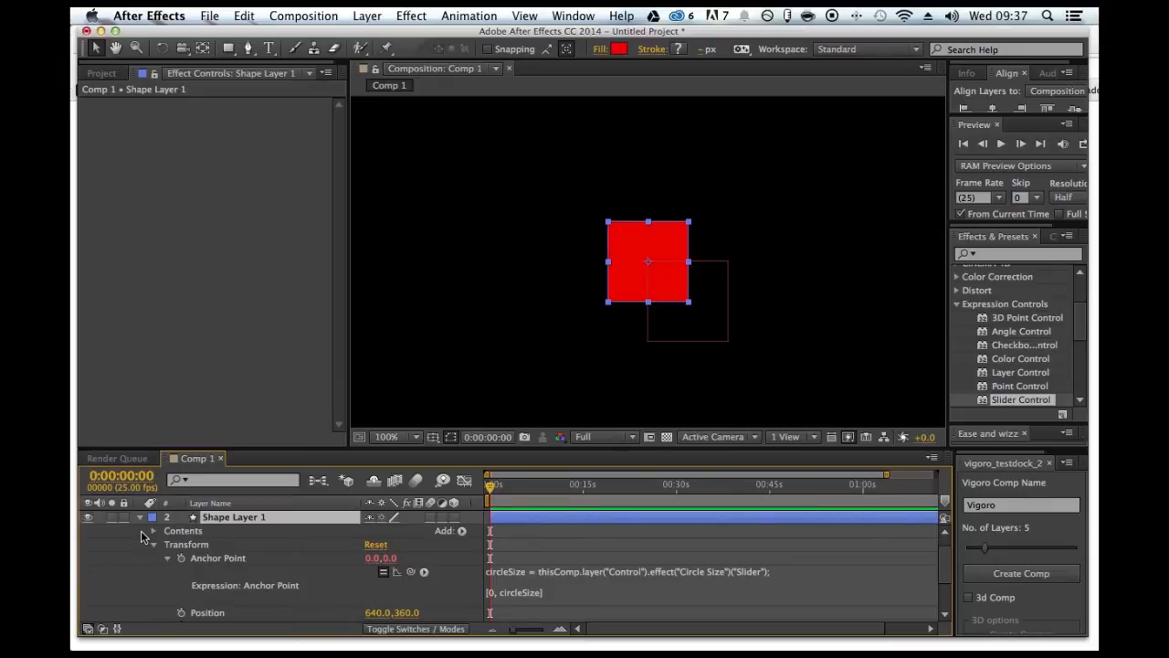
{"action": "scroll", "coordinate": [248, 561], "scroll_direction": "up", "scroll_amount": 1}
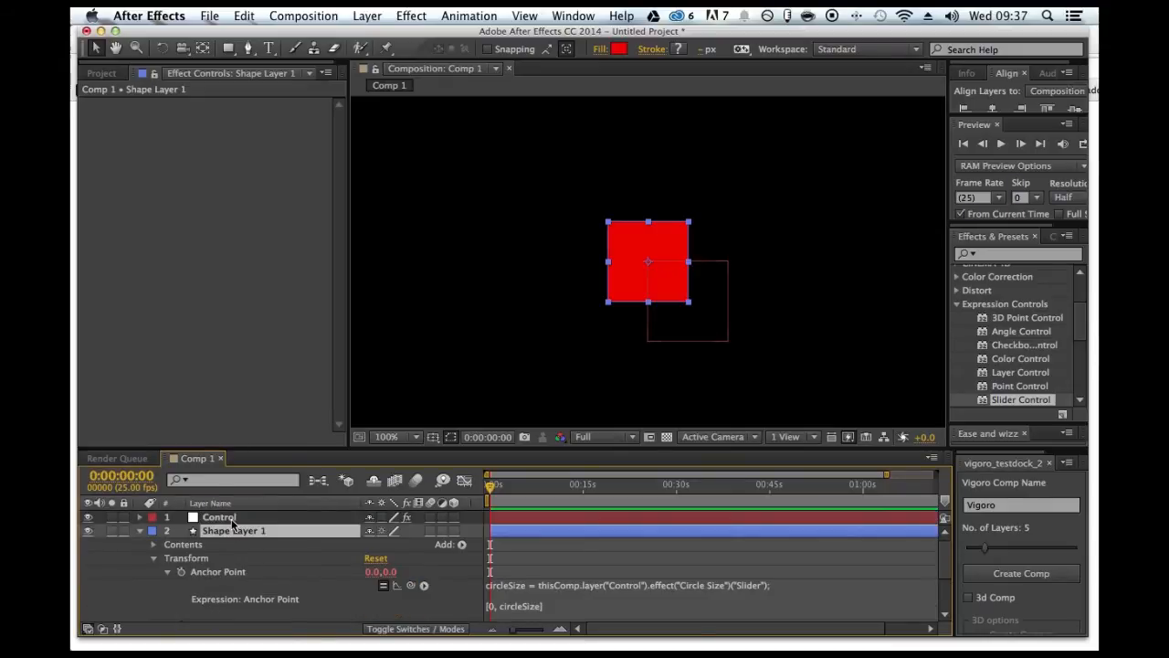
{"action": "scroll", "coordinate": [241, 527], "scroll_direction": "down", "scroll_amount": 5}
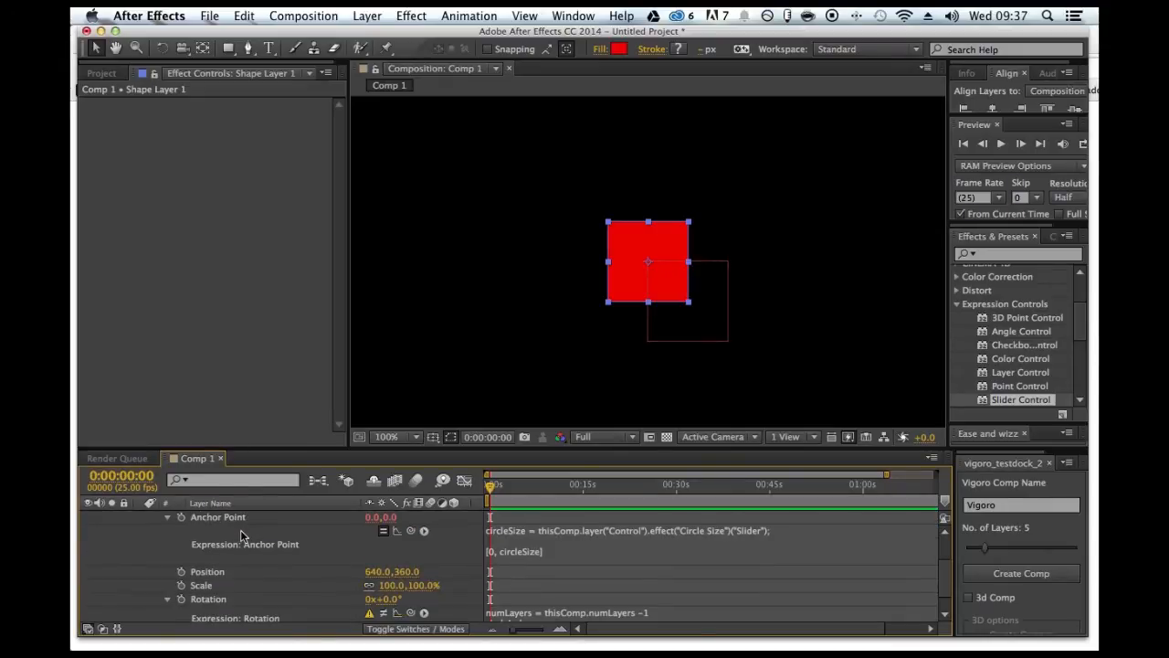
{"action": "left_click", "coordinate": [577, 600]}
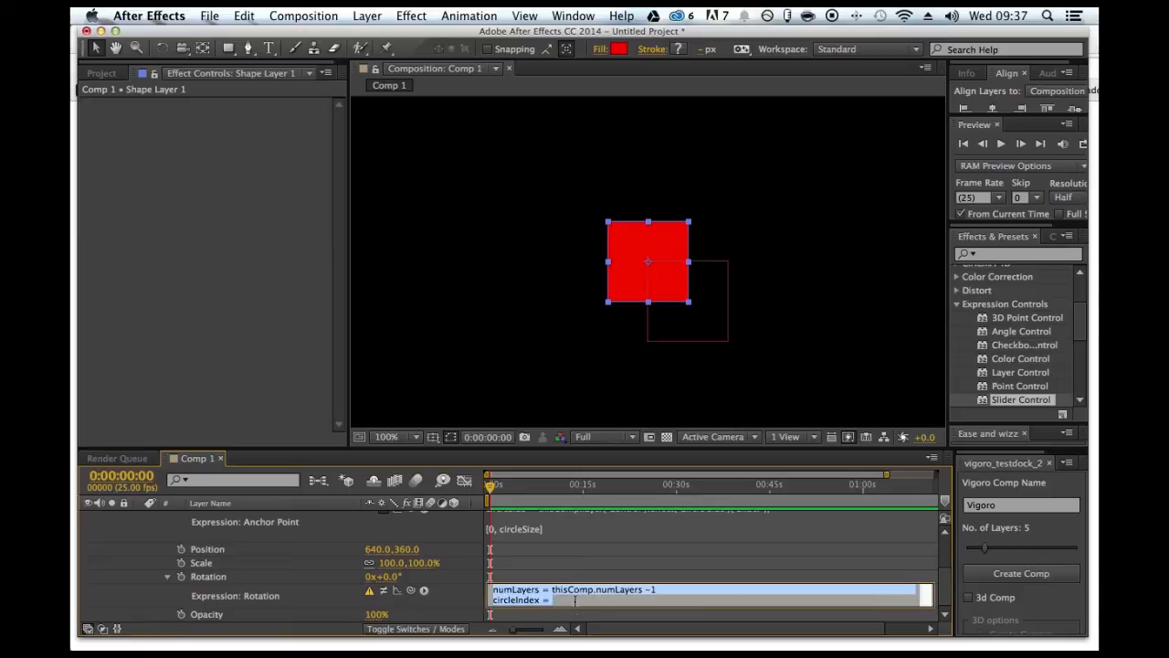
{"action": "type", "text": "index"}
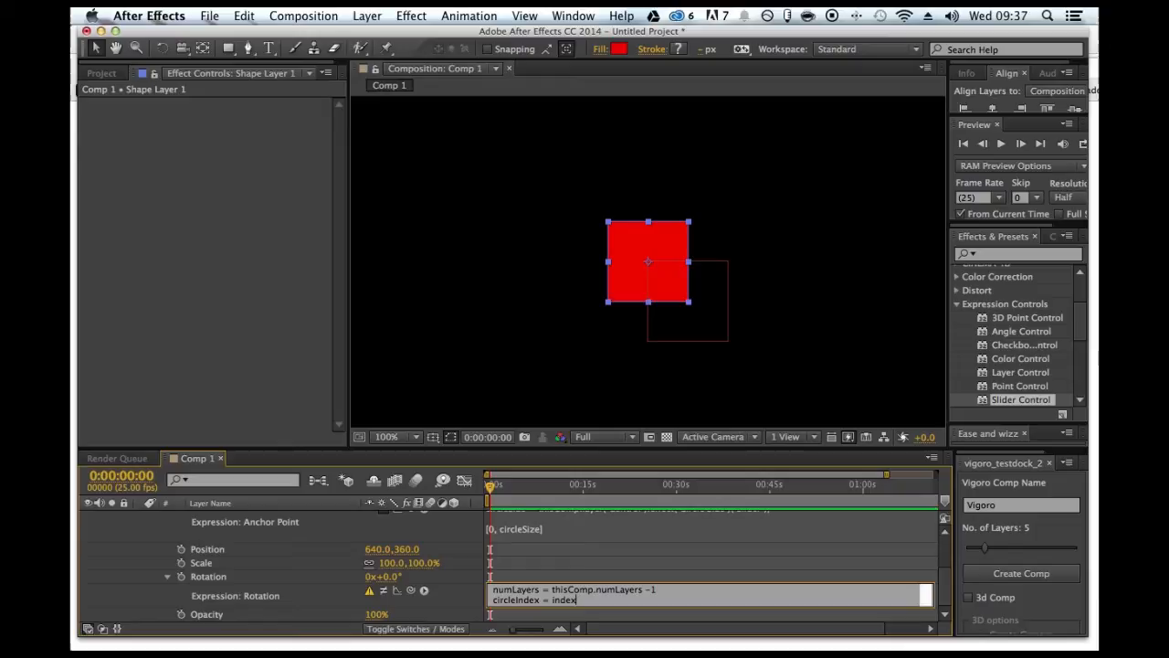
{"action": "type", "text": " -1"}
{"action": "left_click", "coordinate": [325, 590]}
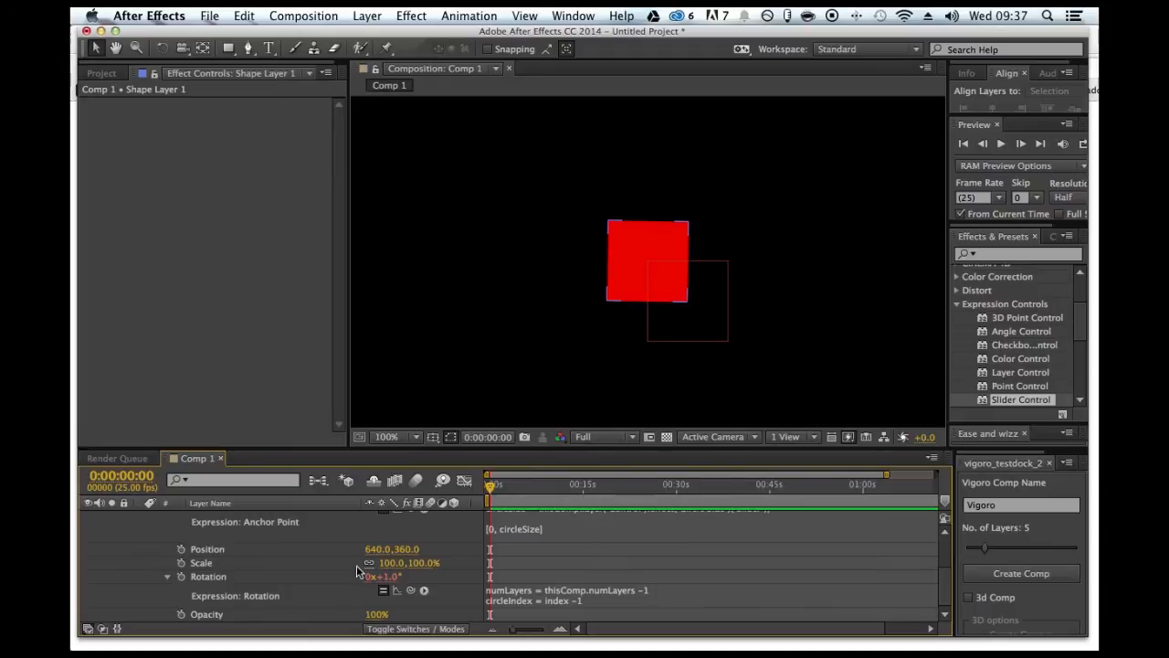
{"action": "scroll", "coordinate": [356, 564], "scroll_direction": "up", "scroll_amount": 5}
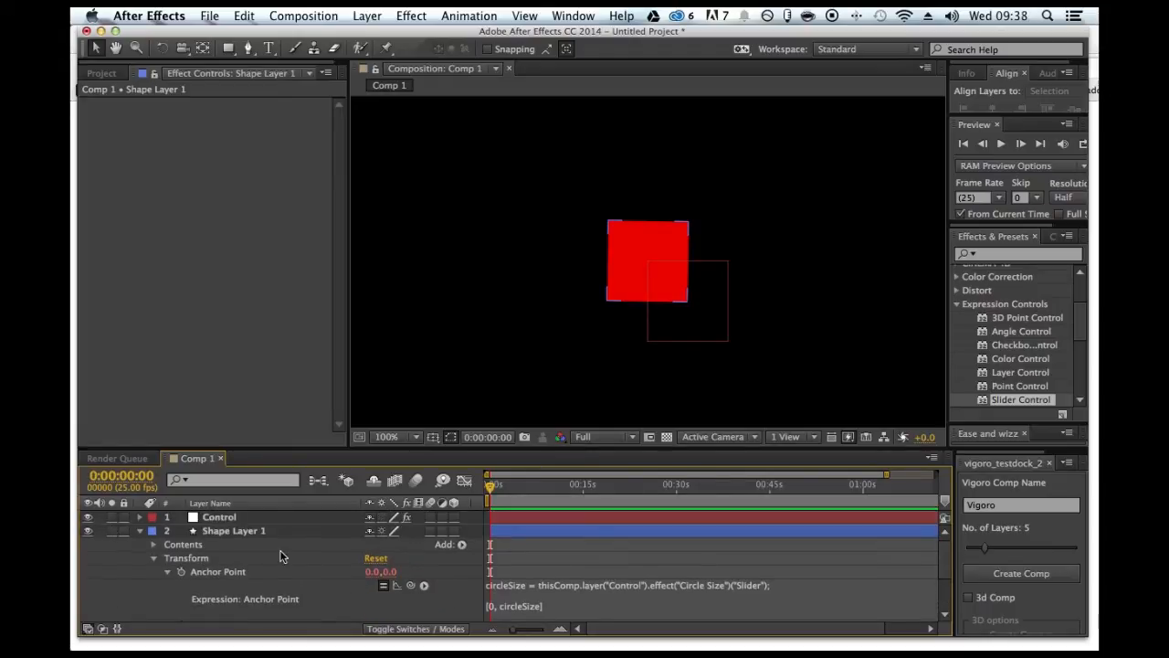
Step: Collapse Shape Layer 1's properties and duplicate the layer three times
{"action": "left_click", "coordinate": [140, 530]}
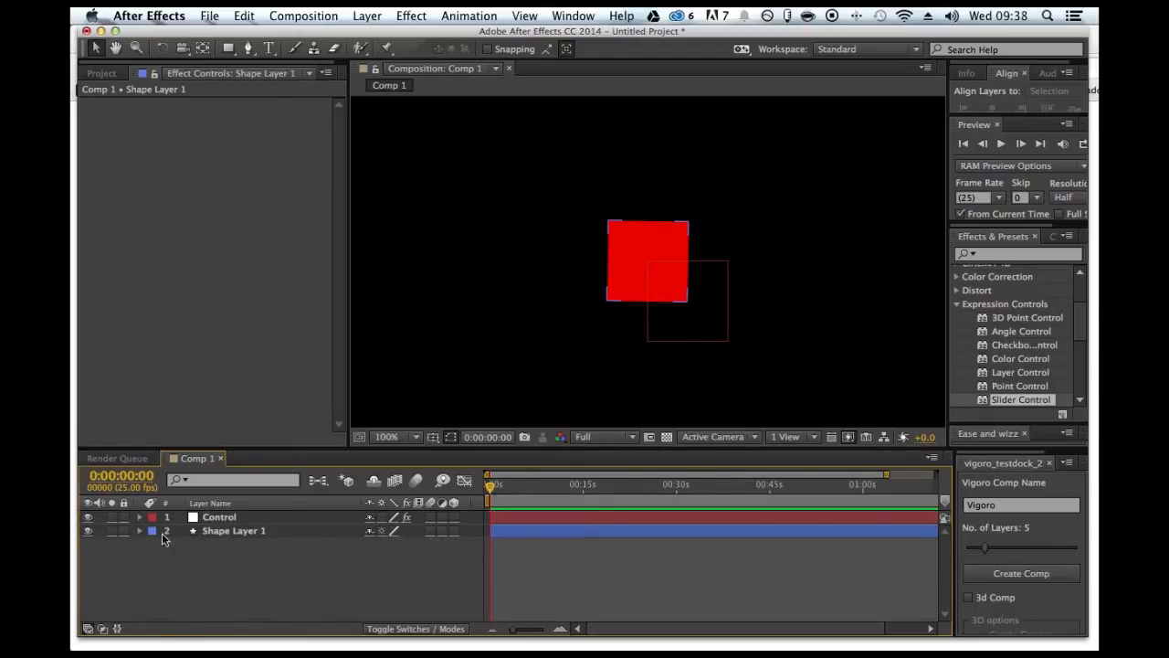
{"action": "left_click", "coordinate": [224, 529]}
{"action": "key", "text": "super+d"}
{"action": "key", "text": "super+d"}
{"action": "key", "text": "super+d"}
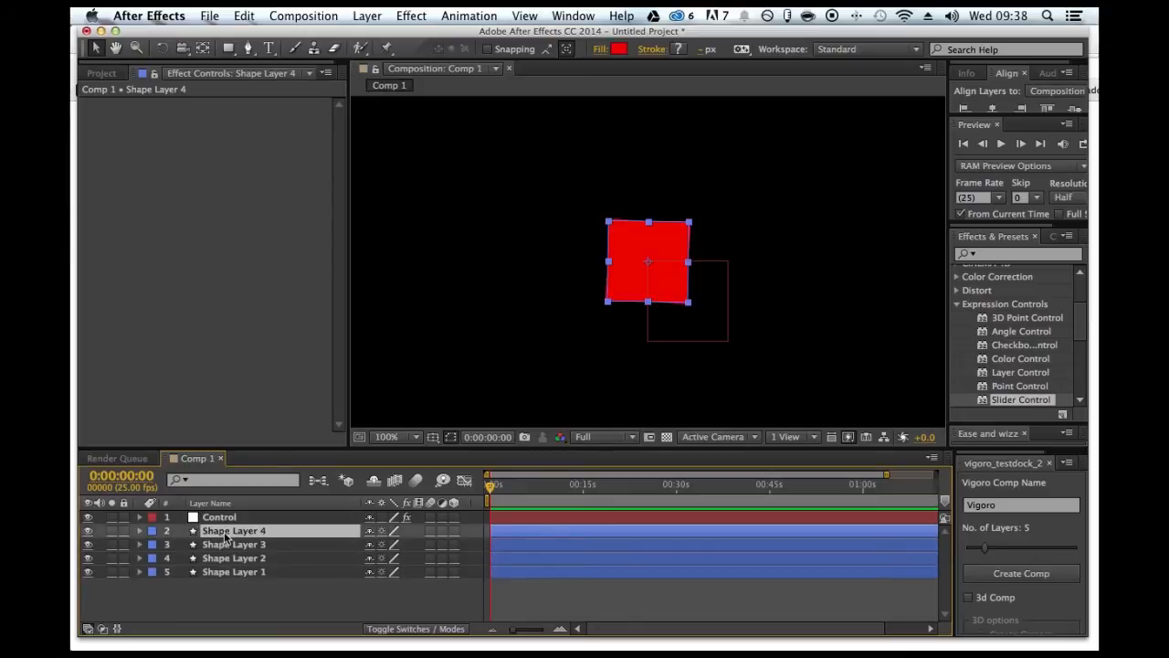
Step: Move Shape Layer 1 directly below the Control null, down under its duplicates, and back below the null, checking its Rotation value
{"action": "left_click", "coordinate": [223, 570]}
{"action": "left_click_drag", "start_coordinate": [234, 530], "coordinate": [230, 531]}
{"action": "left_click", "coordinate": [140, 531]}
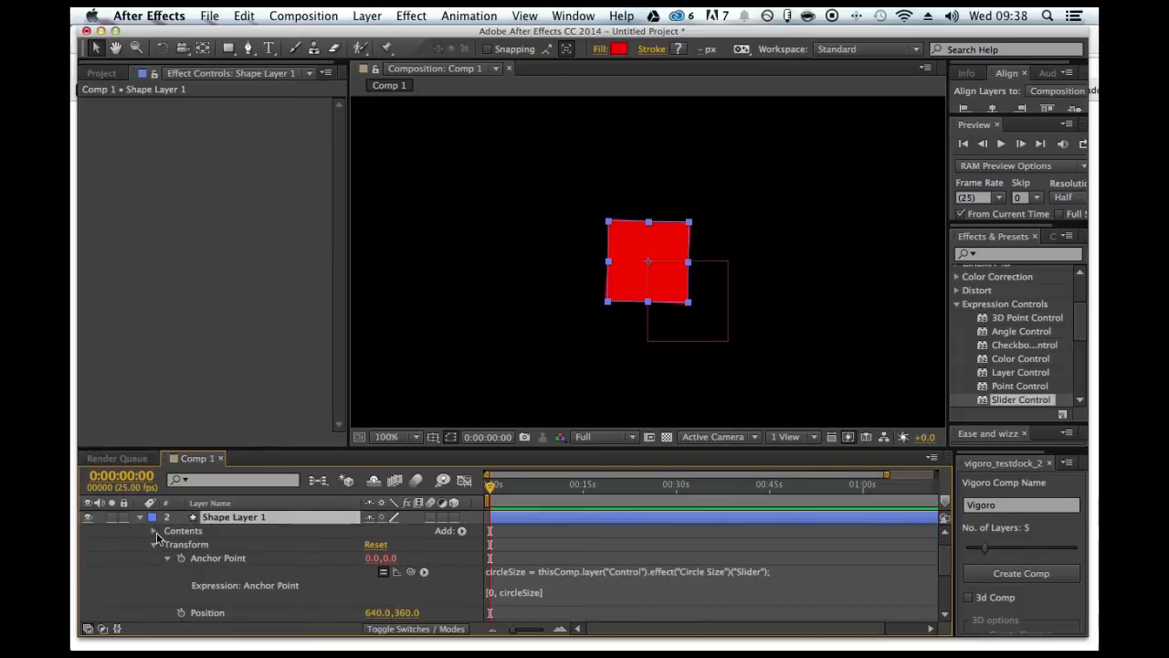
{"action": "left_click_drag", "start_coordinate": [199, 518], "coordinate": [219, 614]}
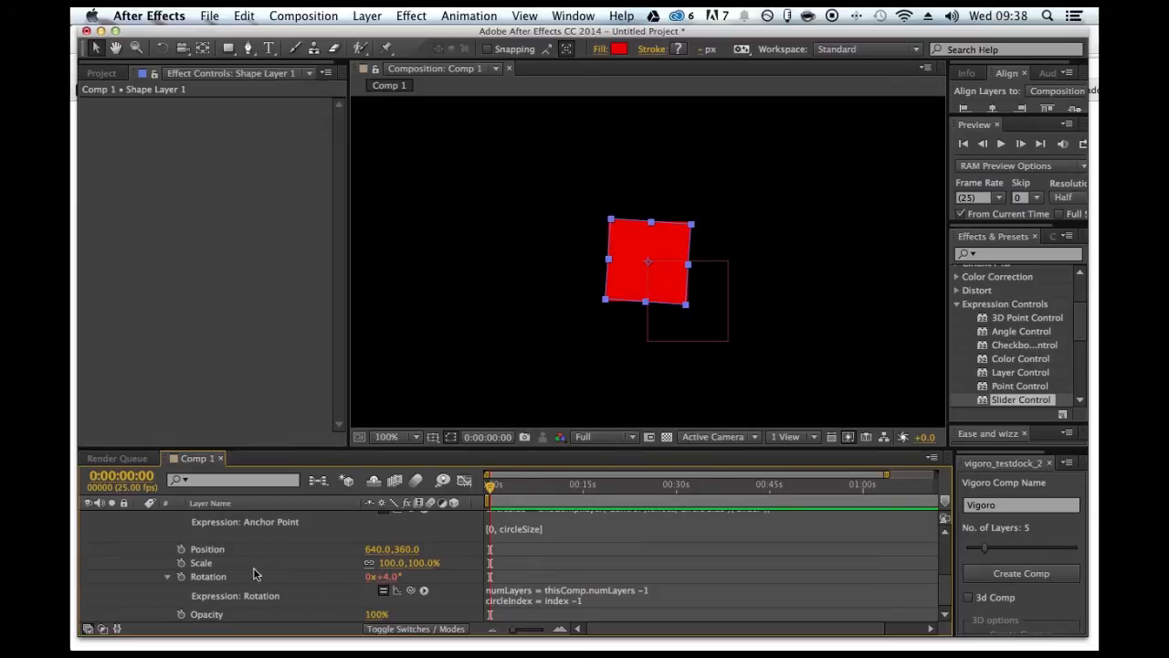
{"action": "scroll", "coordinate": [258, 574], "scroll_direction": "up", "scroll_amount": 5}
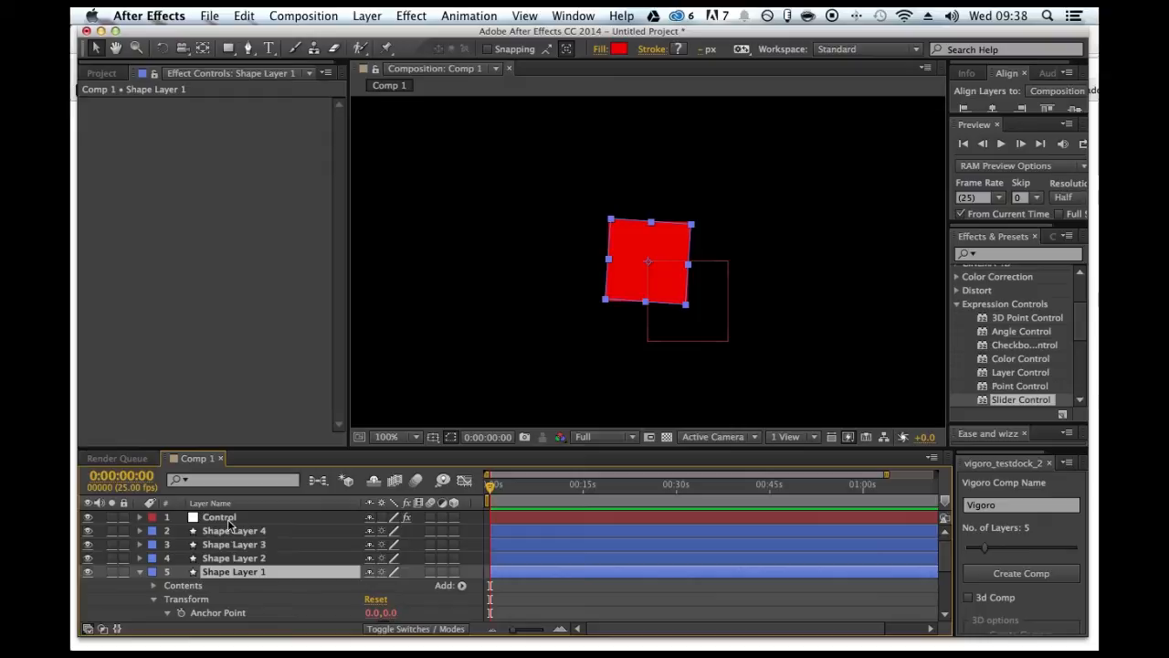
{"action": "left_click_drag", "start_coordinate": [217, 573], "coordinate": [221, 525]}
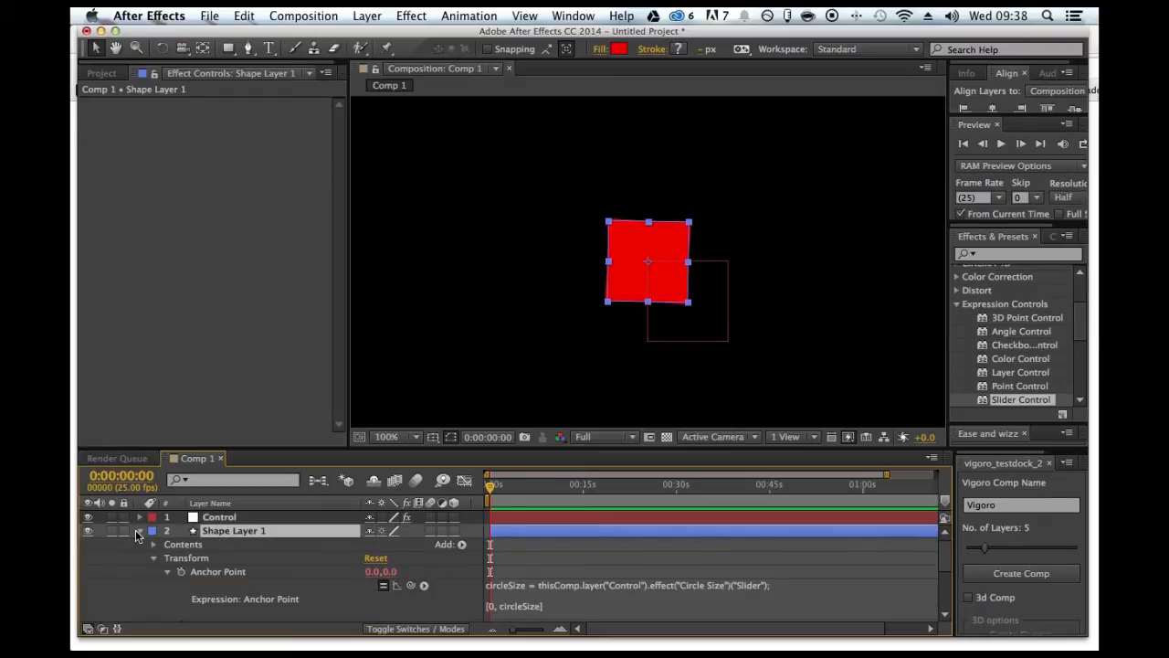
Step: Delete the three duplicates, Shape Layers 2, 3 and 4, leaving Shape Layer 1 selected
{"action": "left_click", "coordinate": [137, 530]}
{"action": "left_click", "coordinate": [217, 545]}
{"action": "left_click", "coordinate": [217, 572], "text": "shift"}
{"action": "key", "text": "Delete"}
{"action": "left_click", "coordinate": [217, 532]}
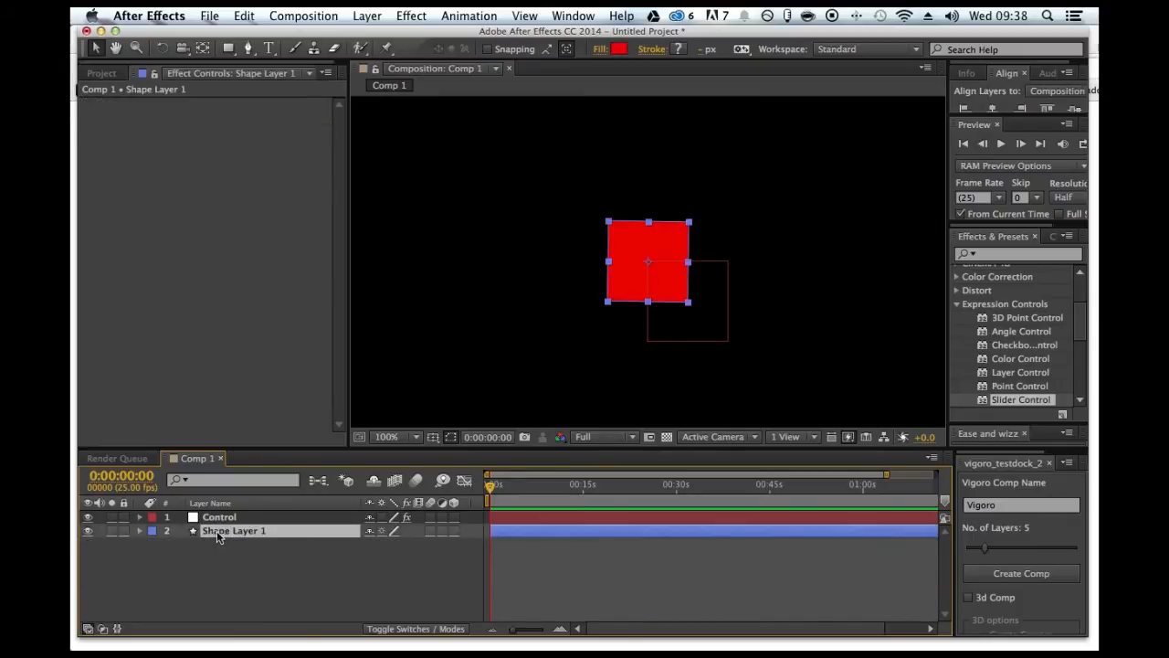
Step: Add a final line, 360/numLayers, below a blank line in Shape Layer 1's Rotation expression and apply it
{"action": "left_click", "coordinate": [137, 531]}
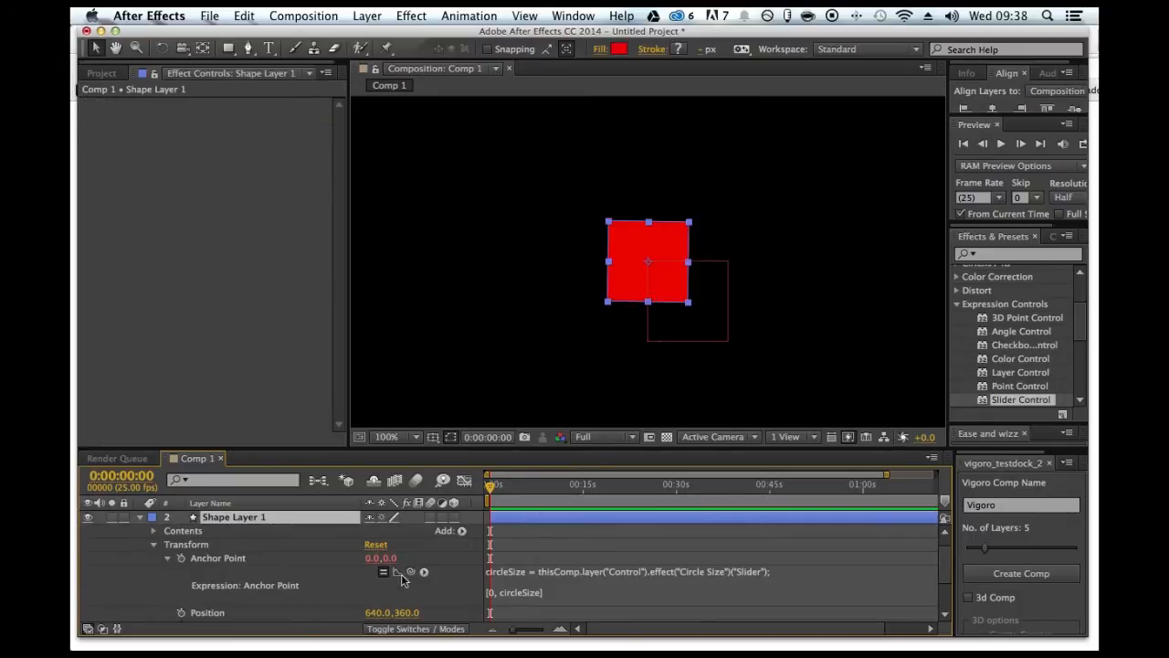
{"action": "scroll", "coordinate": [574, 596], "scroll_direction": "down", "scroll_amount": 3}
{"action": "left_click", "coordinate": [574, 596]}
{"action": "left_click", "coordinate": [602, 595]}
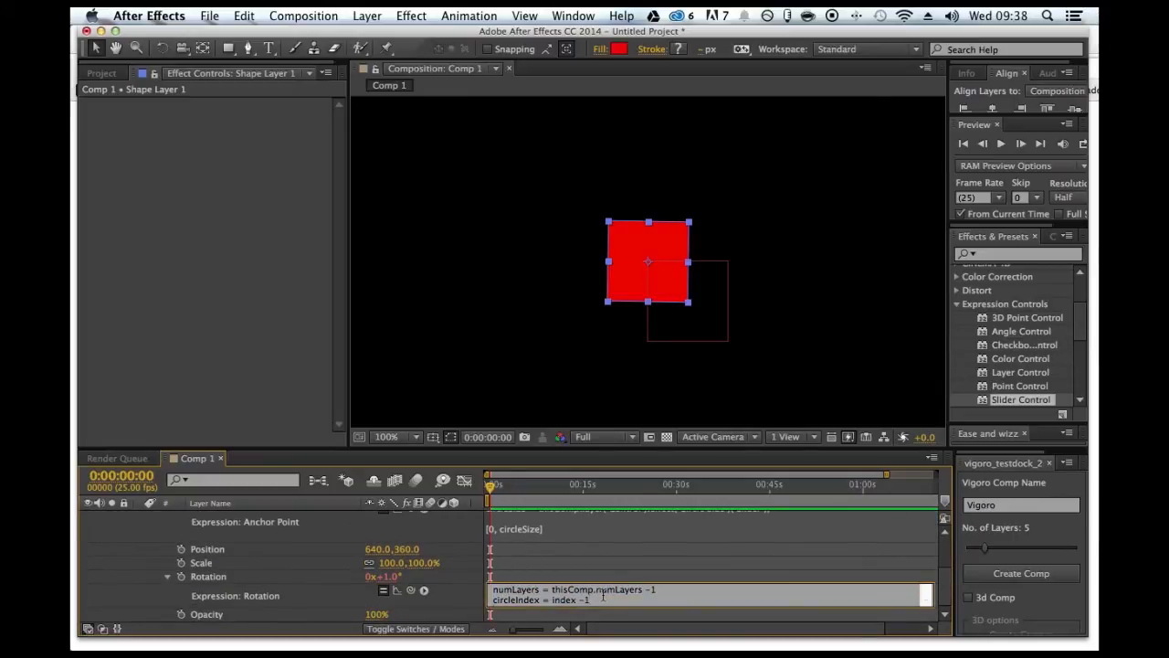
{"action": "key", "text": "Return"}
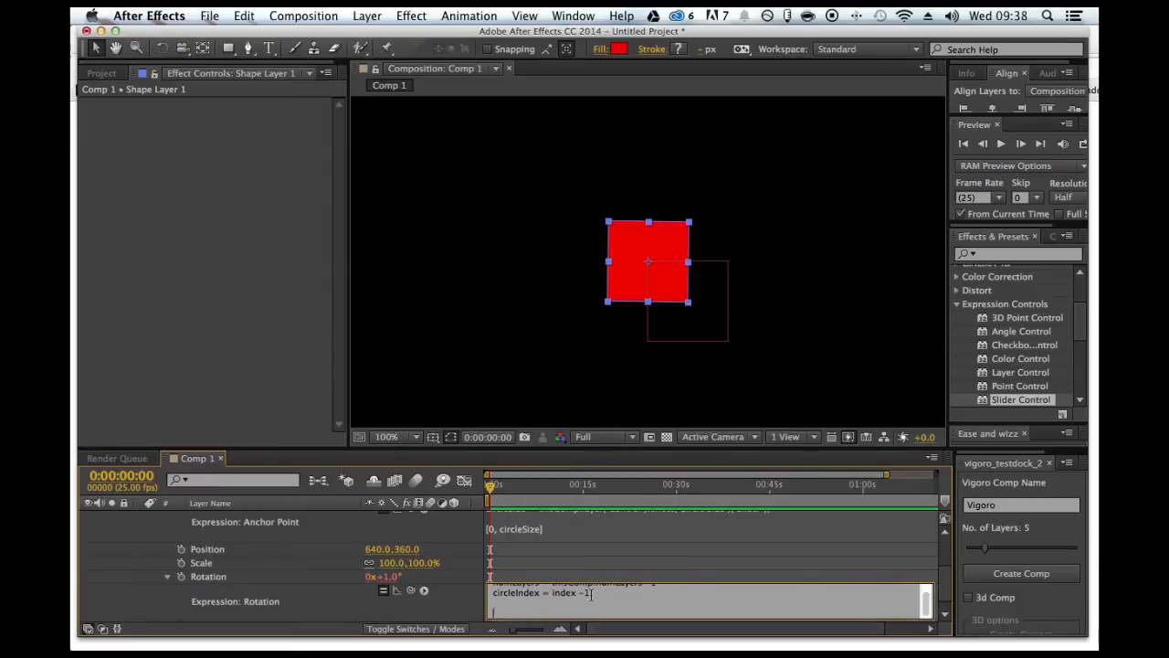
{"action": "type", "text": "360/"}
{"action": "scroll", "coordinate": [593, 595], "scroll_direction": "up", "scroll_amount": 1}
{"action": "scroll", "coordinate": [595, 594], "scroll_direction": "down", "scroll_amount": 1}
{"action": "type", "text": "numLayers"}
{"action": "left_click", "coordinate": [344, 576]}
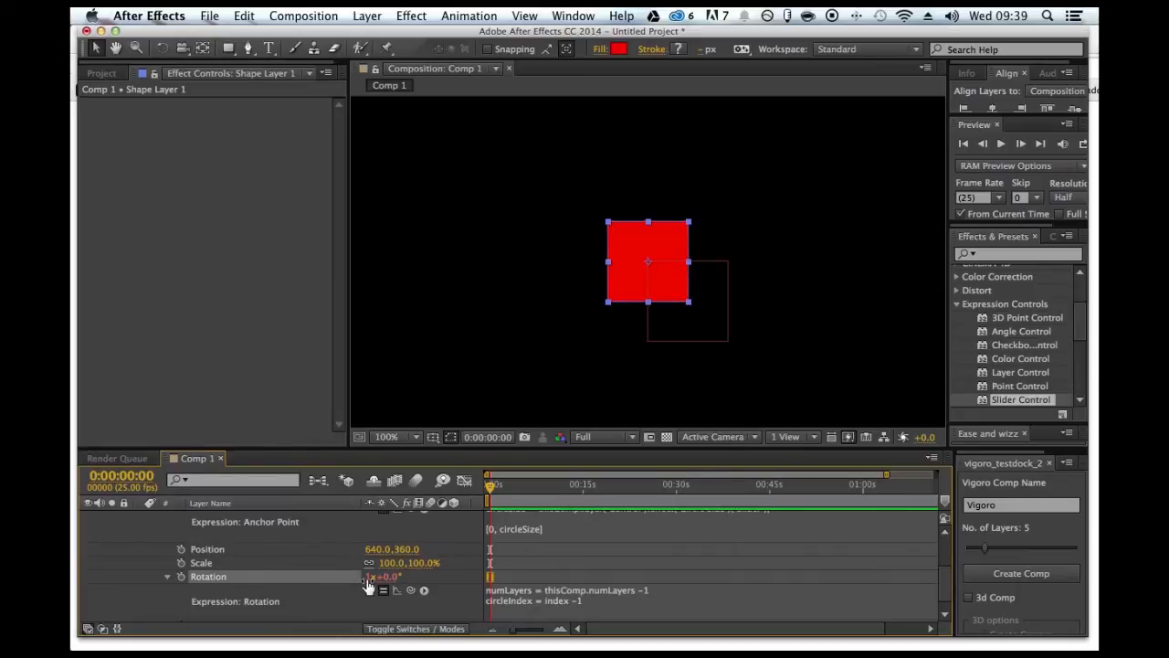
{"action": "left_click_drag", "start_coordinate": [367, 580], "coordinate": [396, 584]}
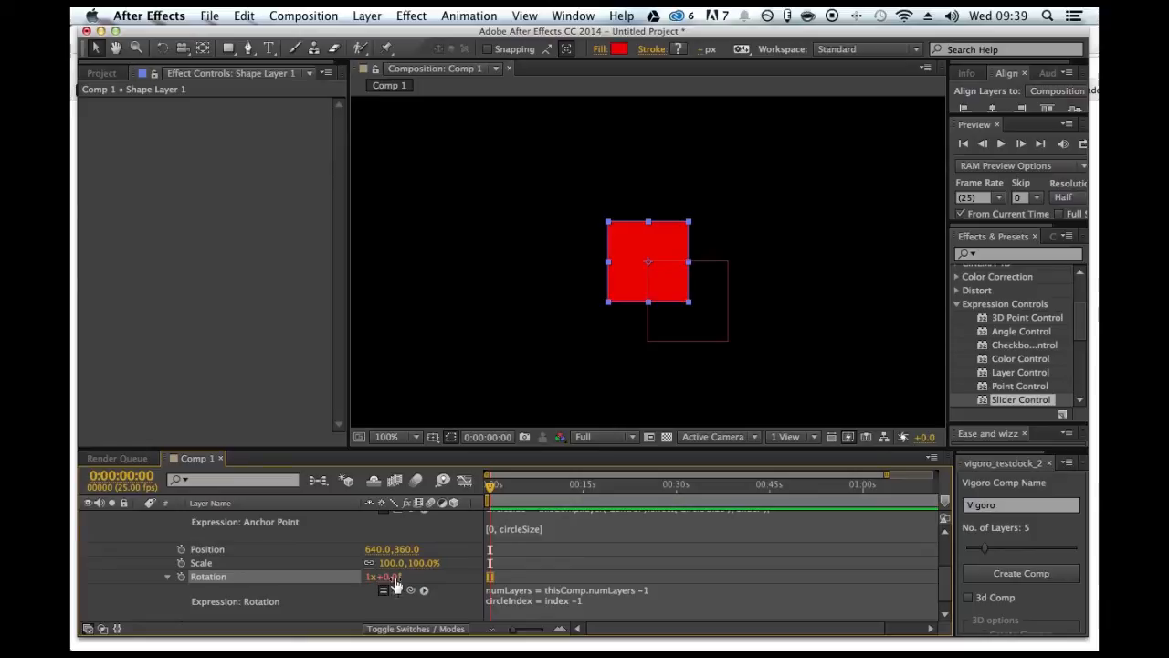
{"action": "left_click", "coordinate": [565, 605]}
{"action": "scroll", "coordinate": [566, 604], "scroll_direction": "down", "scroll_amount": 1}
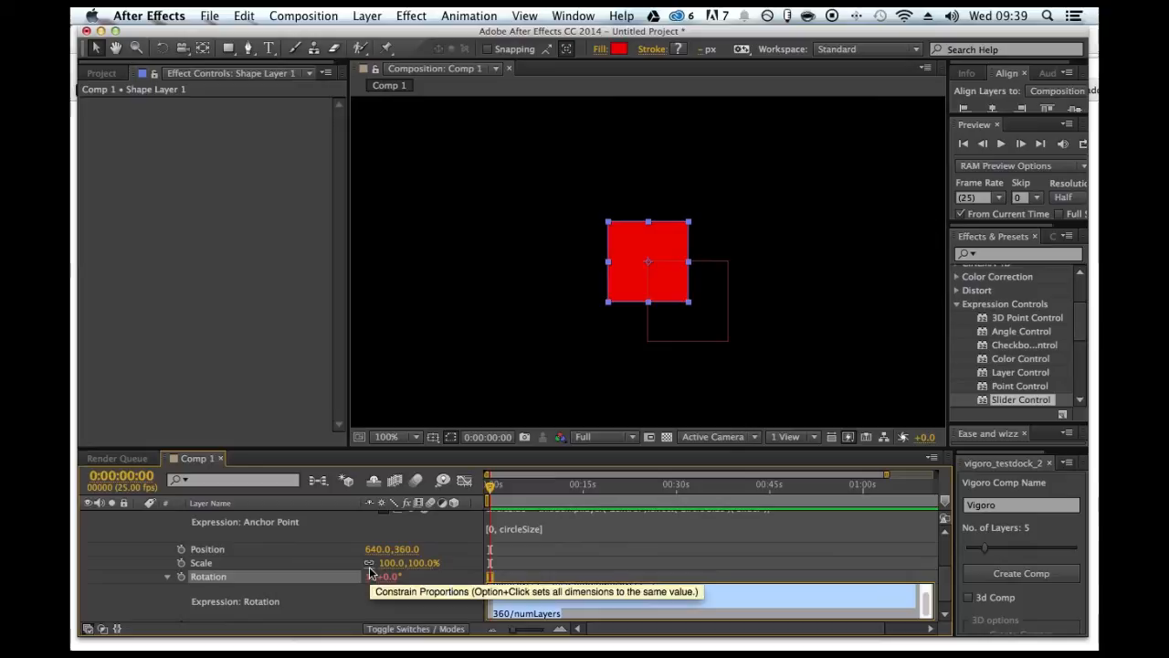
{"action": "scroll", "coordinate": [283, 572], "scroll_direction": "up", "scroll_amount": 4}
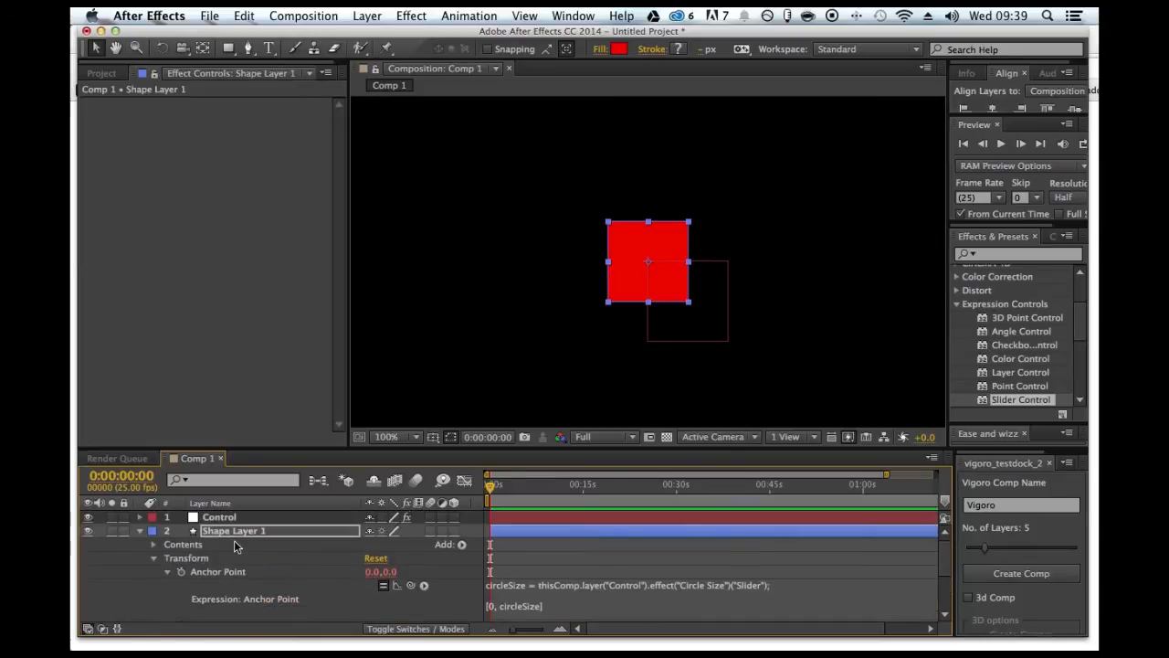
{"action": "scroll", "coordinate": [264, 527], "scroll_direction": "down", "scroll_amount": 4}
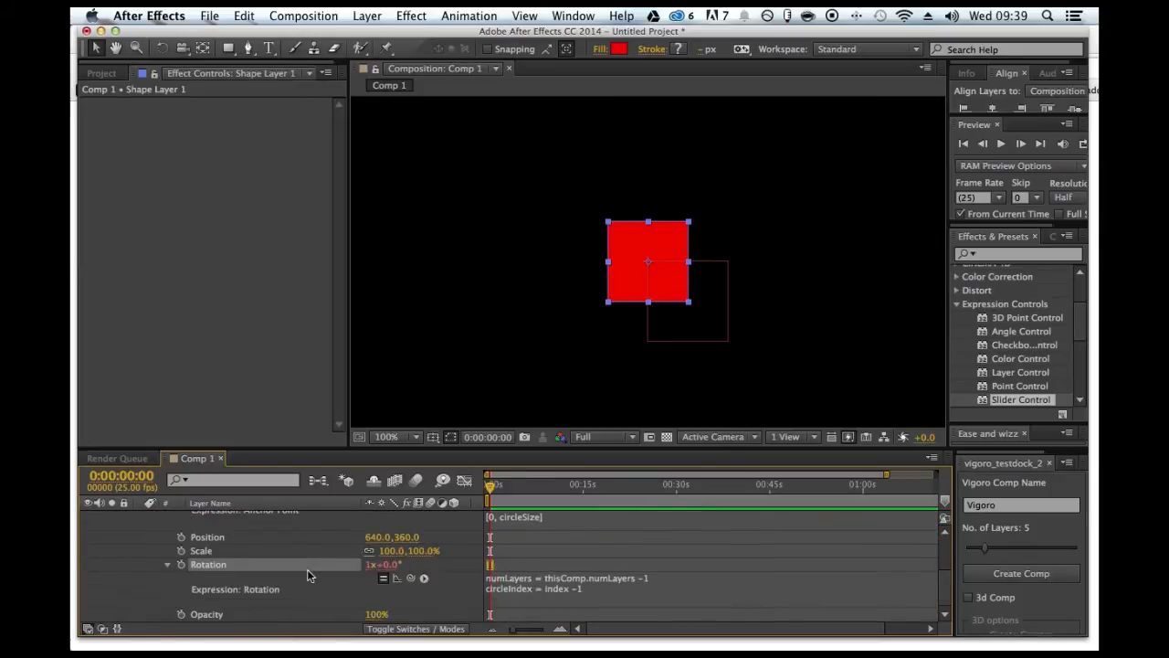
Step: Change the last line of Shape Layer 1's Rotation expression to (360/numLayers)*circleIndex, apply it and dismiss the warning dialog
{"action": "left_click", "coordinate": [569, 595]}
{"action": "left_click", "coordinate": [573, 600]}
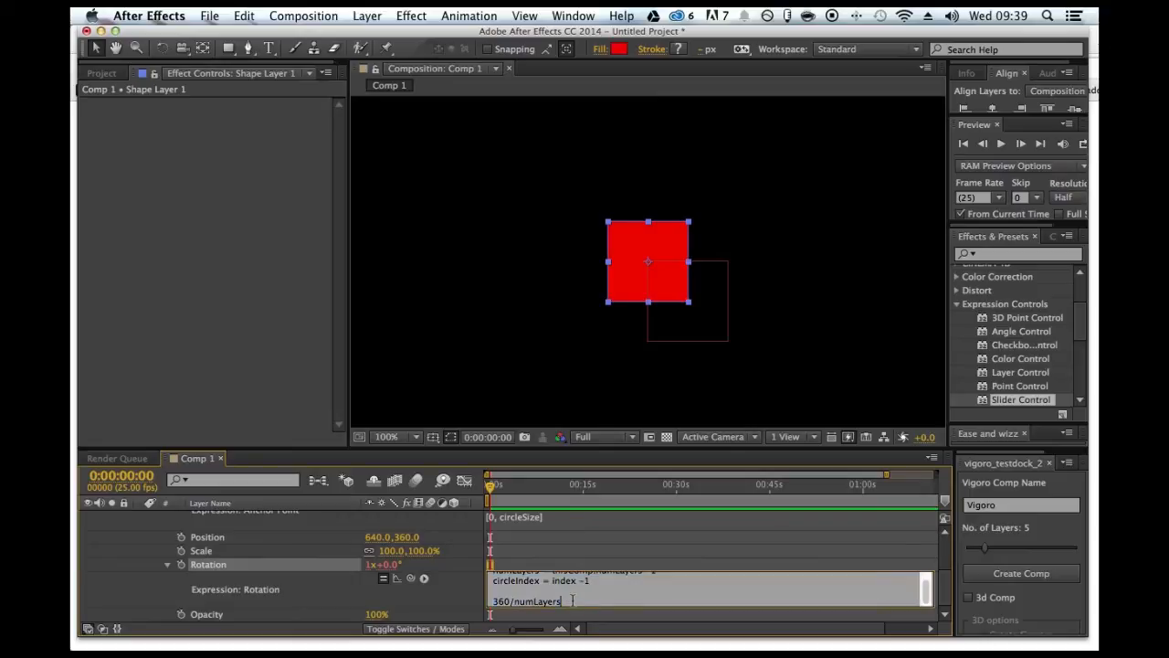
{"action": "type", "text": ")"}
{"action": "left_click", "coordinate": [494, 601]}
{"action": "type", "text": "("}
{"action": "left_click", "coordinate": [578, 601]}
{"action": "type", "text": "*circleIndex"}
{"action": "left_click", "coordinate": [468, 595]}
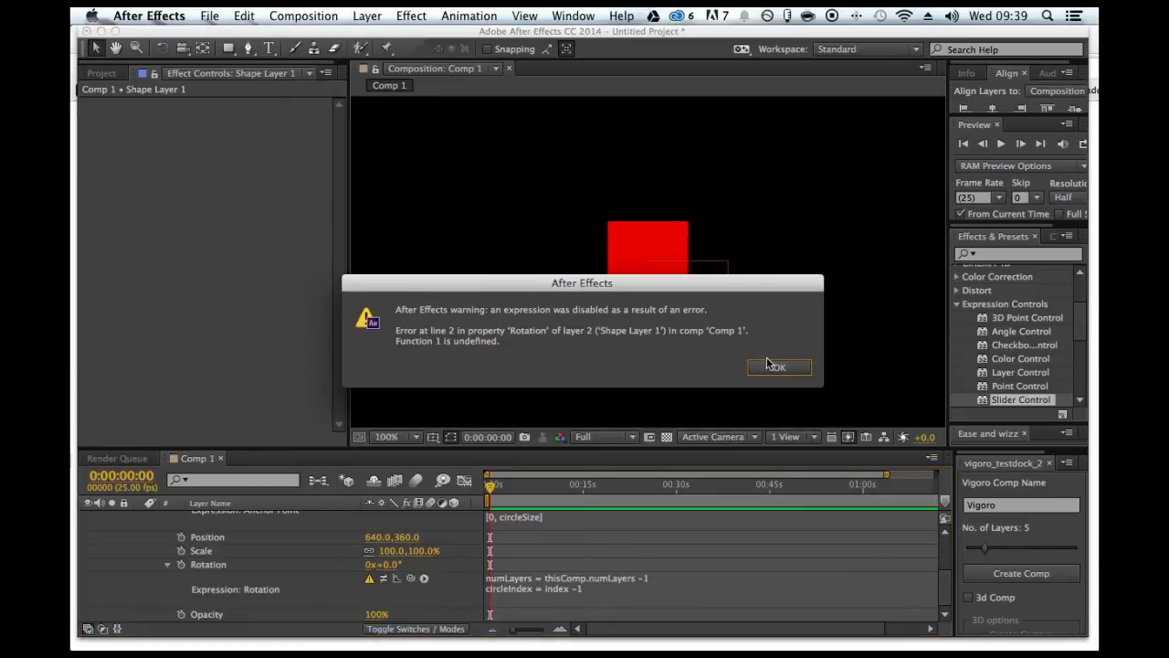
{"action": "left_click", "coordinate": [775, 366]}
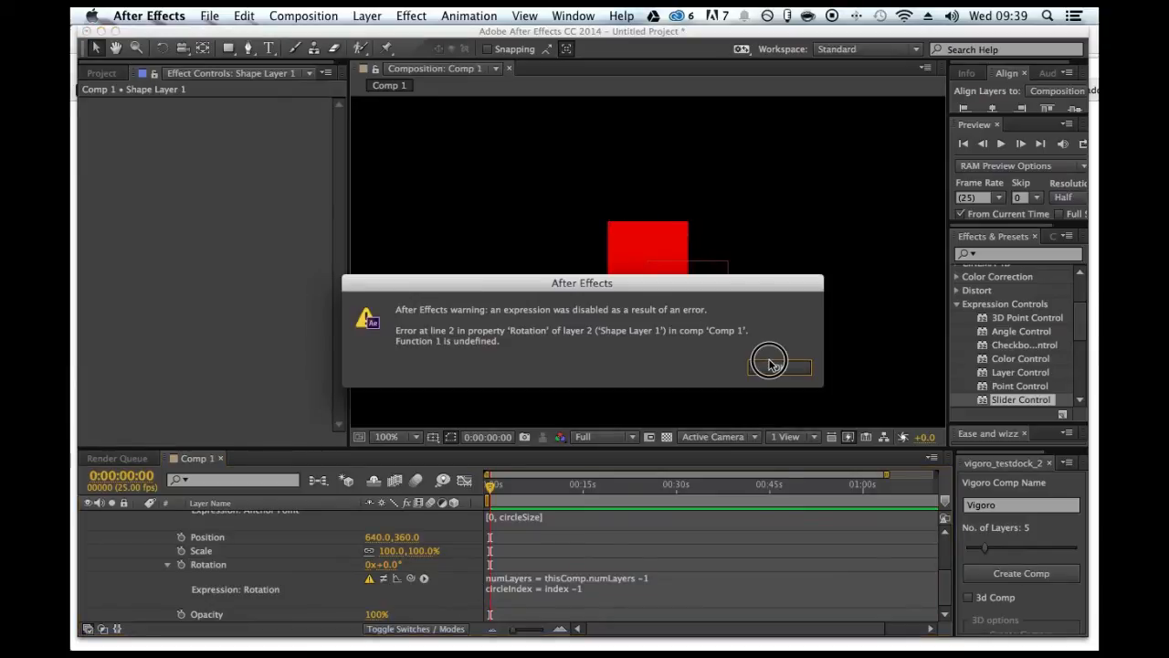
Step: End the numLayers and circleIndex lines of Shape Layer 1's Rotation expression with semicolons, apply it and review the last line
{"action": "left_click", "coordinate": [539, 589]}
{"action": "scroll", "coordinate": [555, 585], "scroll_direction": "down", "scroll_amount": 1}
{"action": "scroll", "coordinate": [581, 585], "scroll_direction": "up", "scroll_amount": 1}
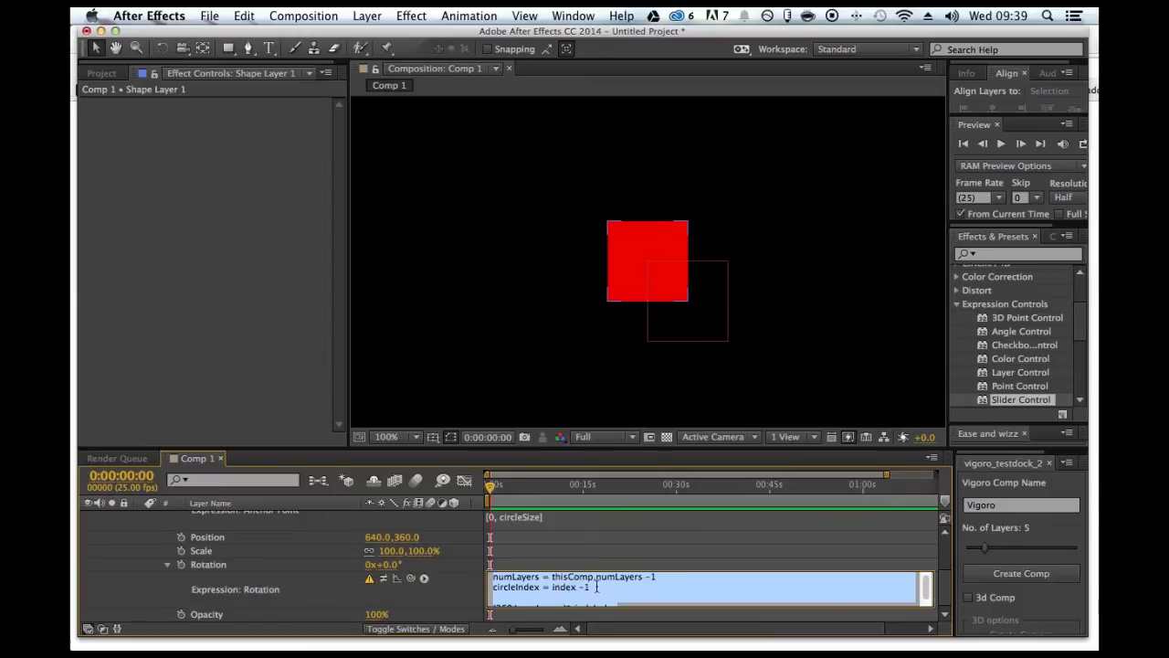
{"action": "left_click", "coordinate": [597, 587]}
{"action": "type", "text": ";"}
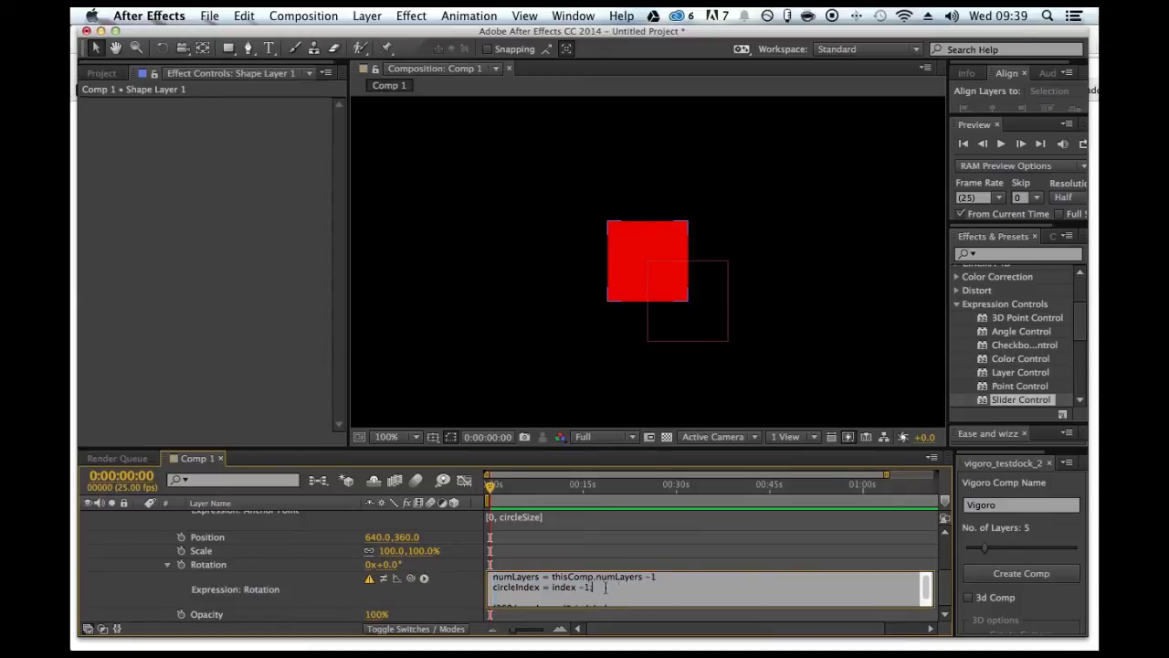
{"action": "type", "text": ";"}
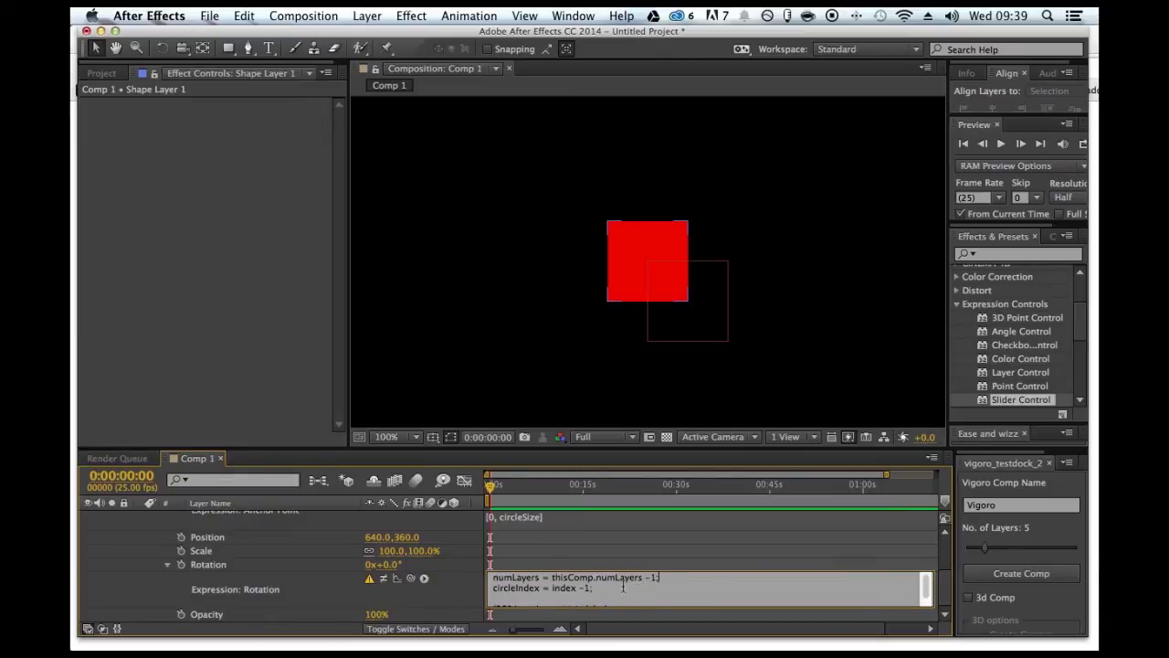
{"action": "scroll", "coordinate": [575, 587], "scroll_direction": "down", "scroll_amount": 1}
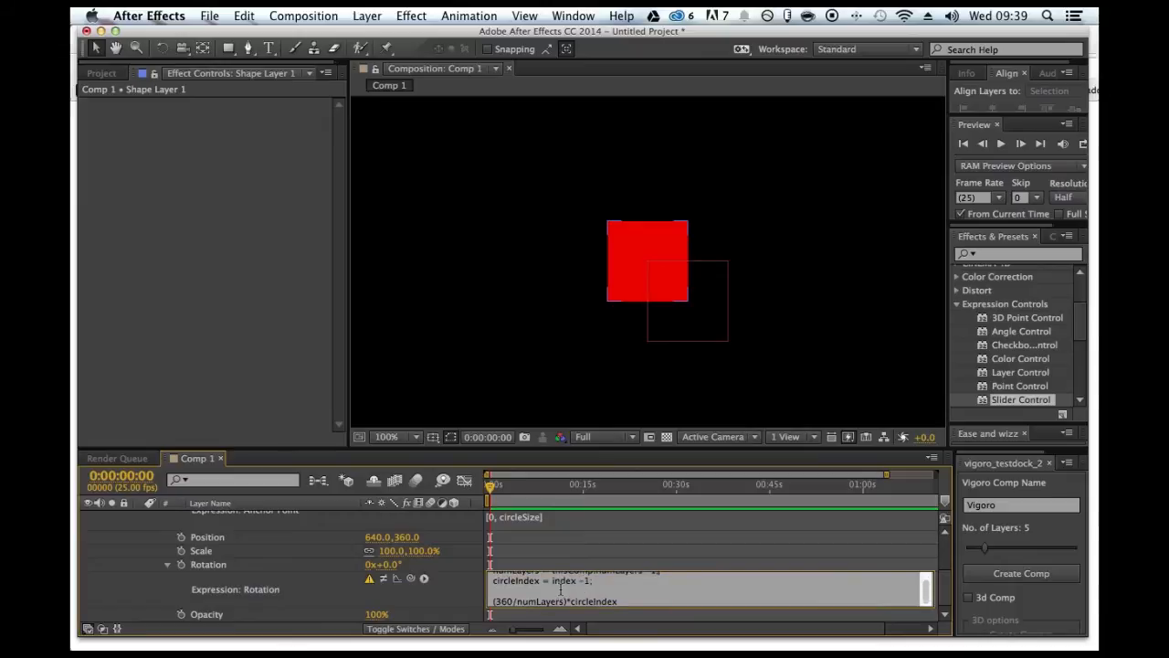
{"action": "left_click", "coordinate": [457, 593]}
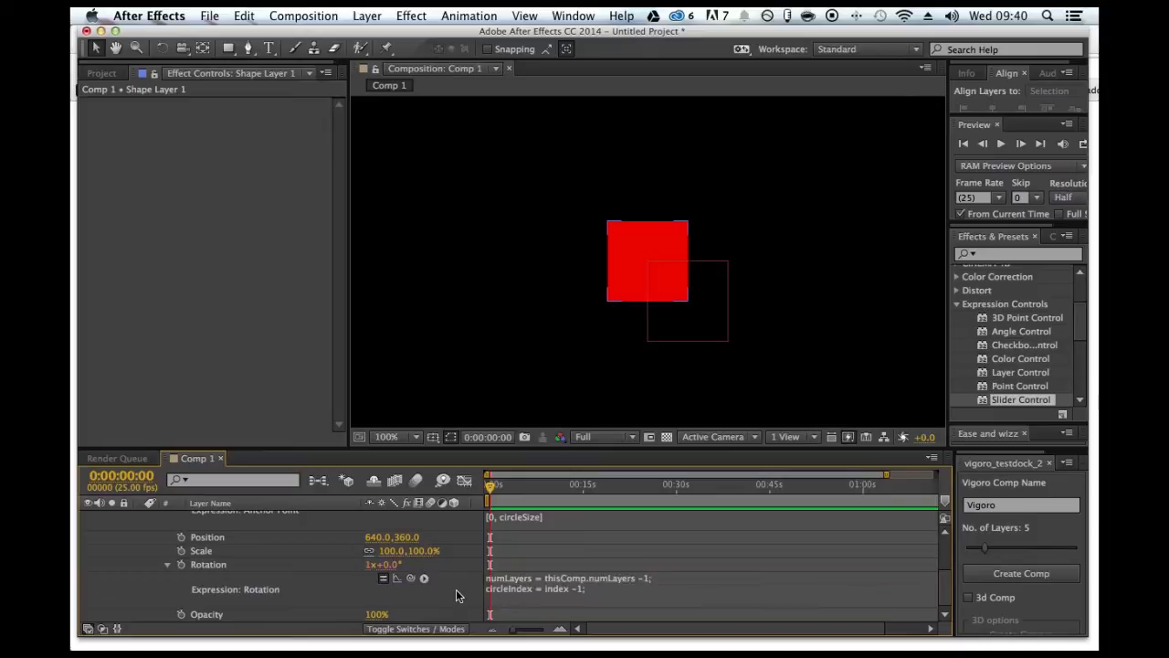
{"action": "left_click", "coordinate": [521, 586]}
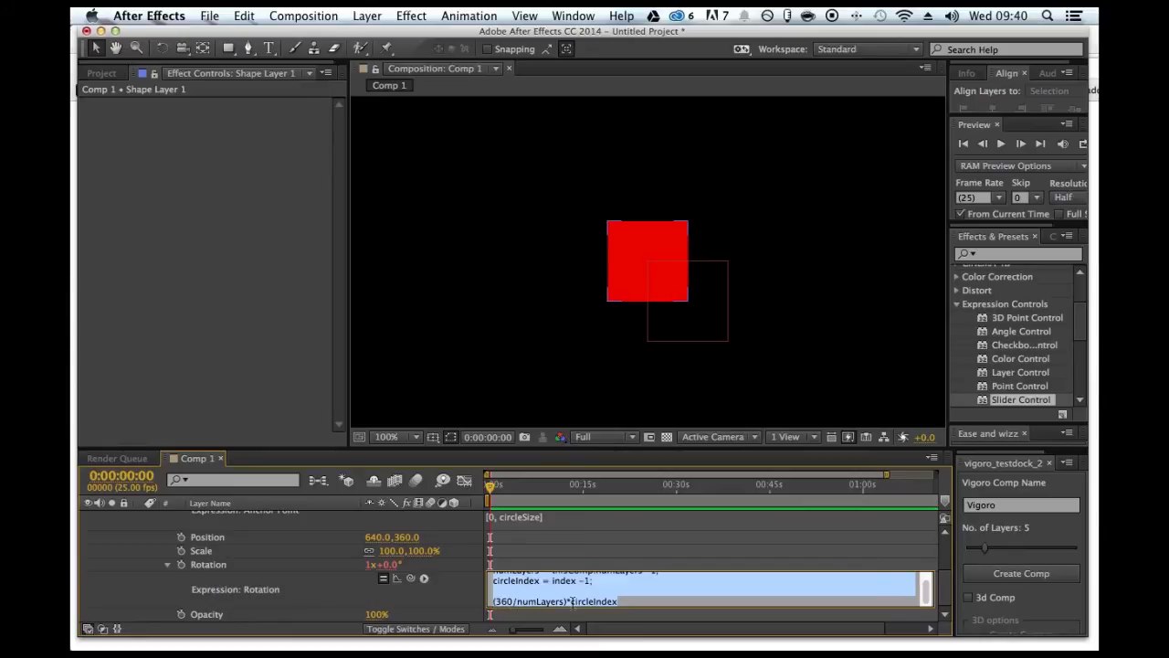
{"action": "left_click", "coordinate": [457, 584]}
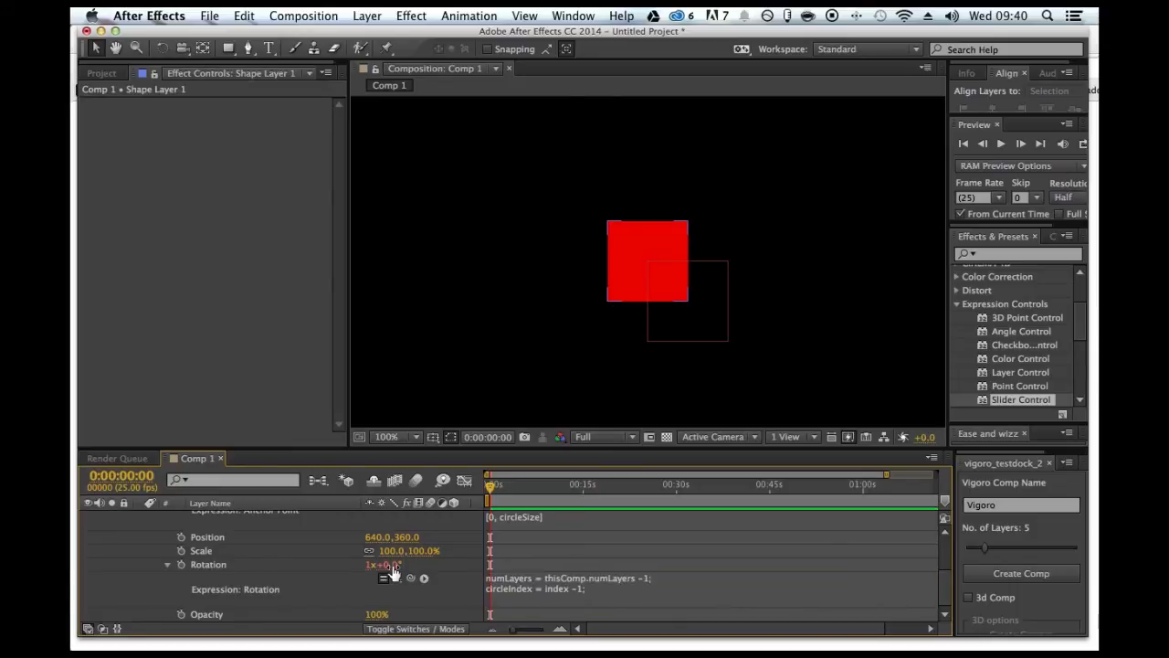
Step: Collapse Shape Layer 1 and duplicate it three times with the finished Rotation expression
{"action": "scroll", "coordinate": [363, 573], "scroll_direction": "up", "scroll_amount": 3}
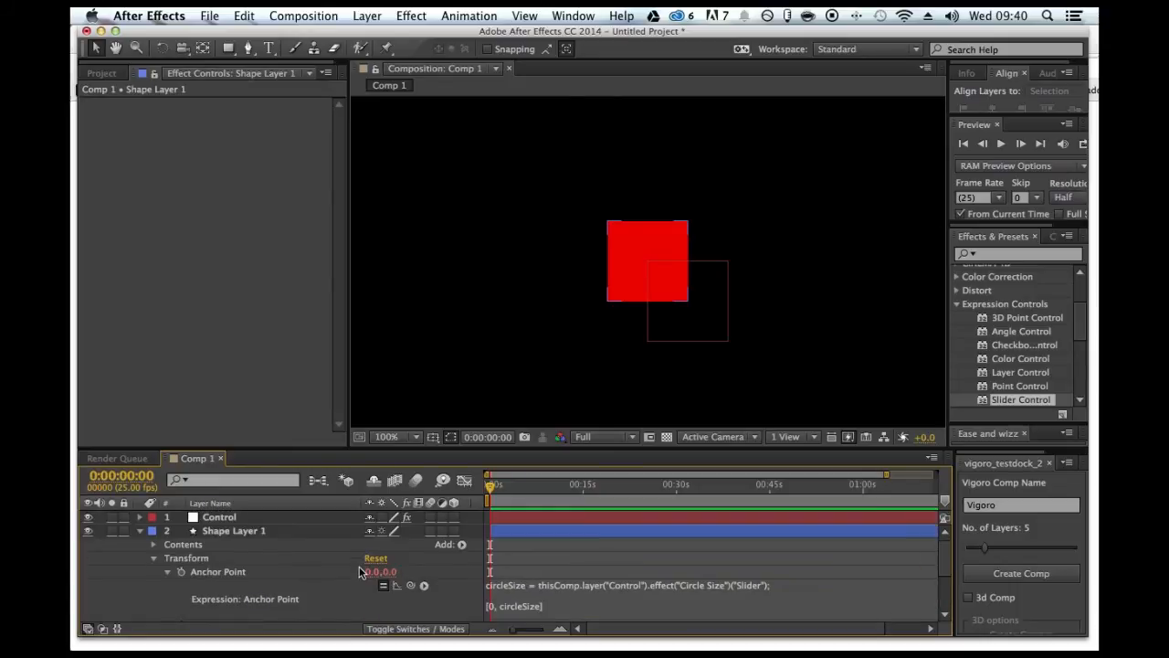
{"action": "left_click", "coordinate": [139, 533]}
{"action": "left_click", "coordinate": [204, 532]}
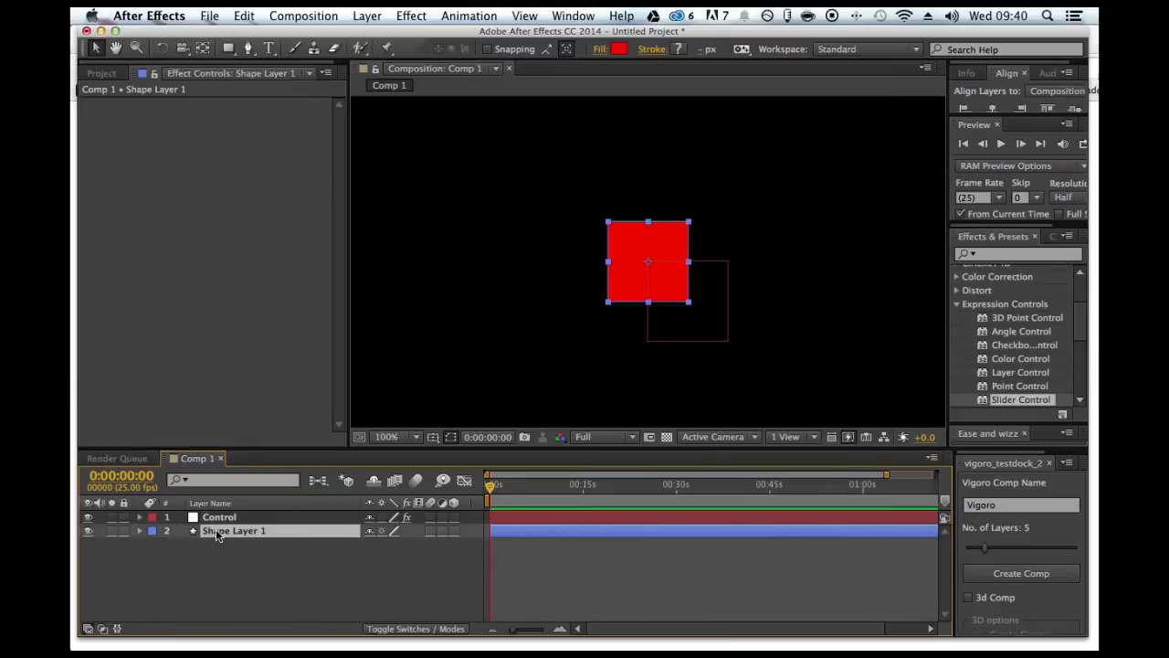
{"action": "key", "text": "super+d"}
{"action": "key", "text": "super+d"}
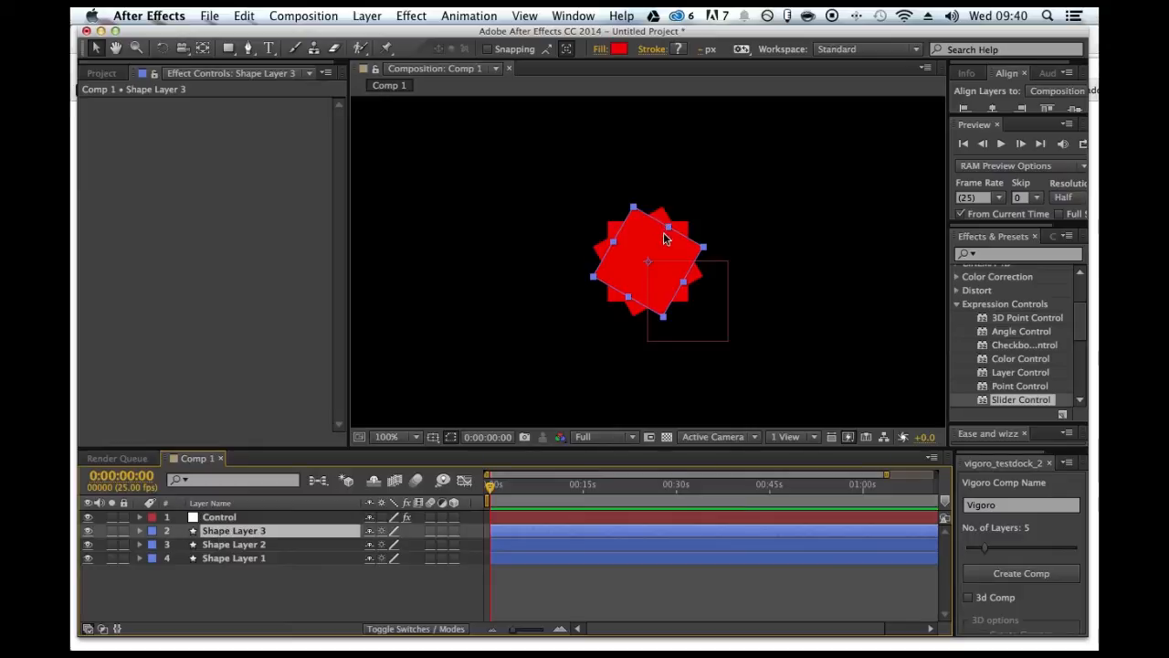
{"action": "key", "text": "super+d"}
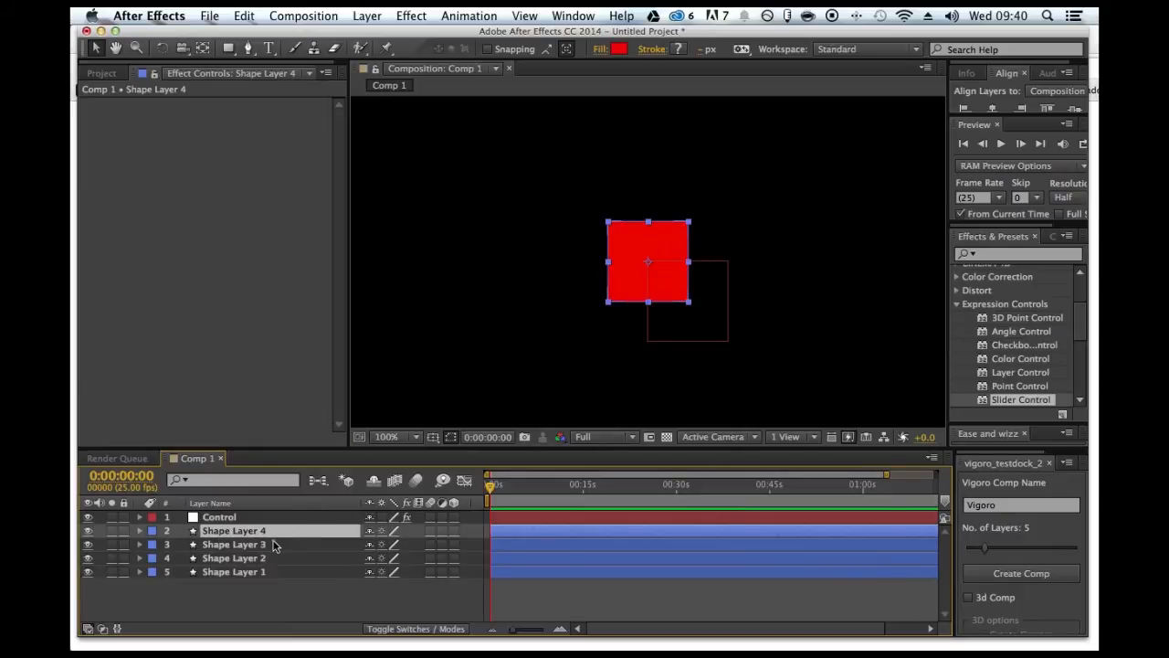
Step: Set the Control null's Circle Size slider to 114
{"action": "left_click", "coordinate": [244, 516]}
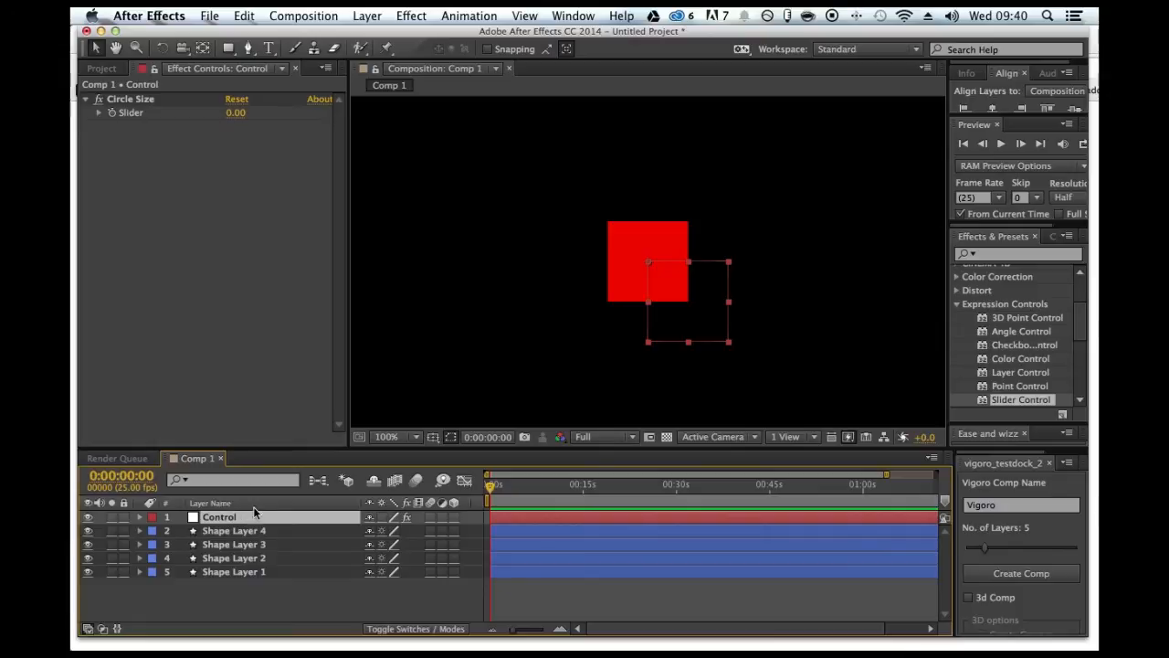
{"action": "left_click", "coordinate": [235, 113]}
{"action": "left_click_drag", "start_coordinate": [234, 120], "coordinate": [335, 133]}
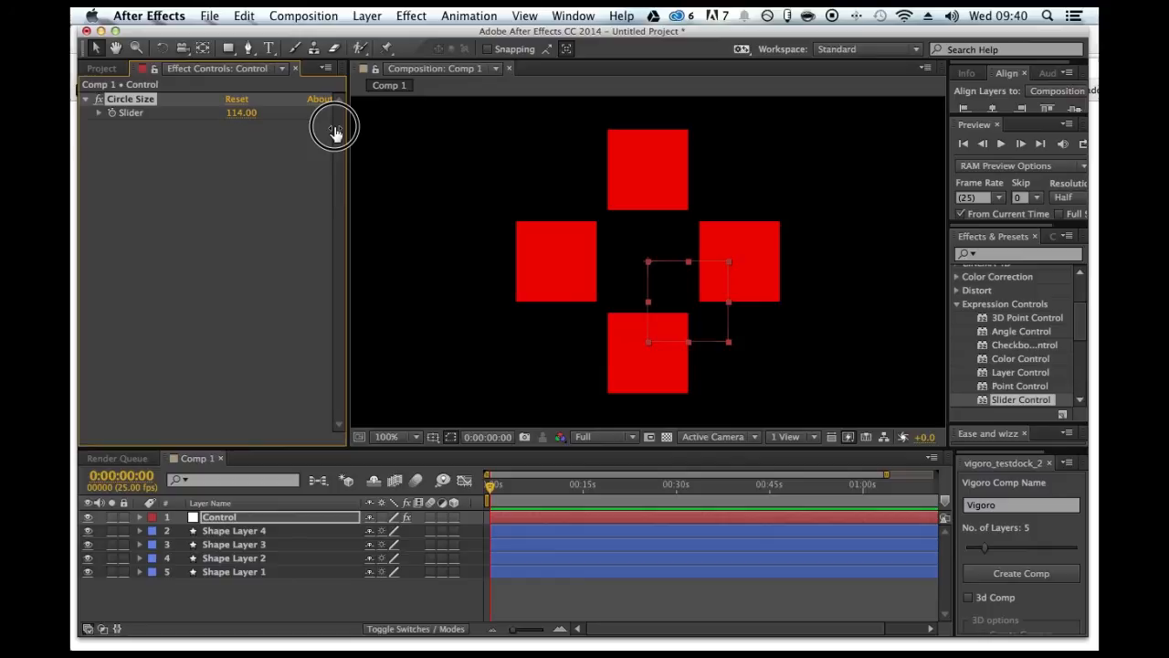
Step: Delete Shape Layer 4 and Shape Layer 3
{"action": "left_click", "coordinate": [238, 532]}
{"action": "key", "text": "Delete"}
{"action": "left_click", "coordinate": [238, 532]}
{"action": "key", "text": "Delete"}
Step: Duplicate Shape Layer 2 four times to make six squares around the circle
{"action": "left_click", "coordinate": [236, 535]}
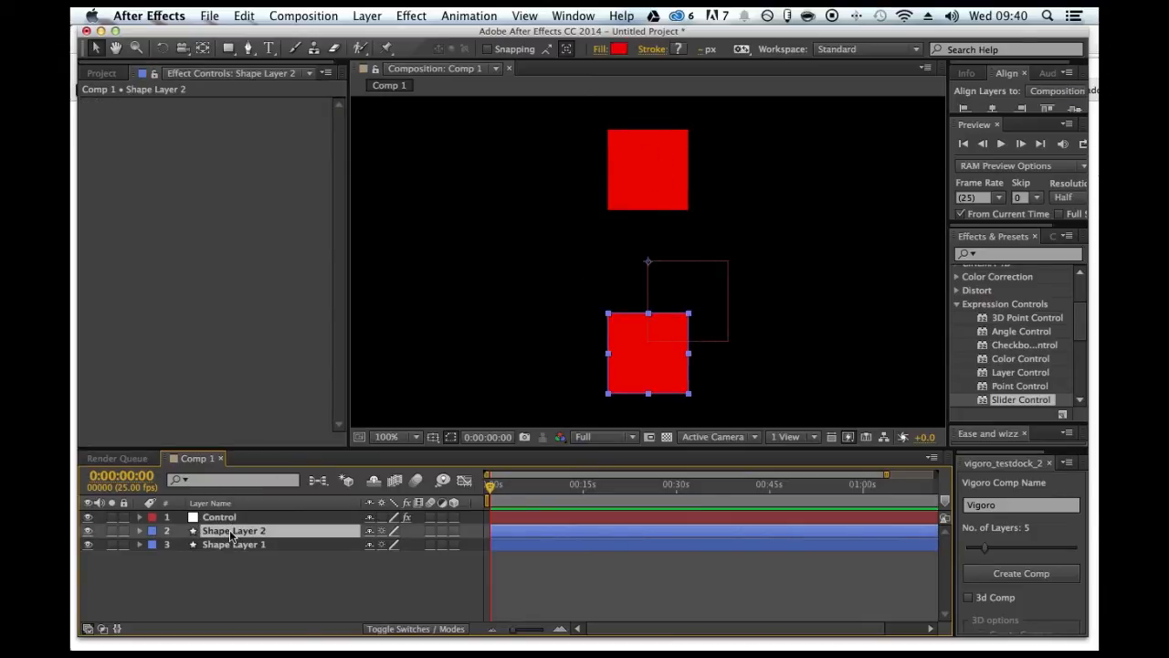
{"action": "key", "text": "super+d"}
{"action": "key", "text": "super+d"}
{"action": "key", "text": "super+d"}
{"action": "key", "text": "super+d"}
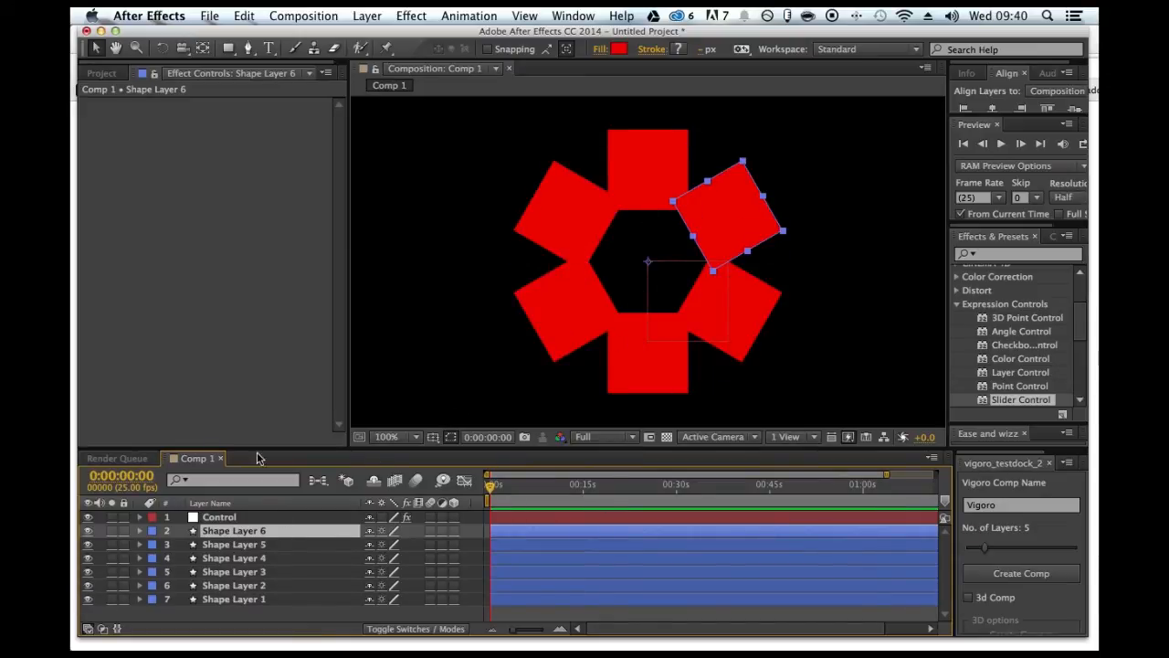
Step: Set the Control null's Circle Size slider to 116
{"action": "left_click", "coordinate": [266, 589], "text": "shift"}
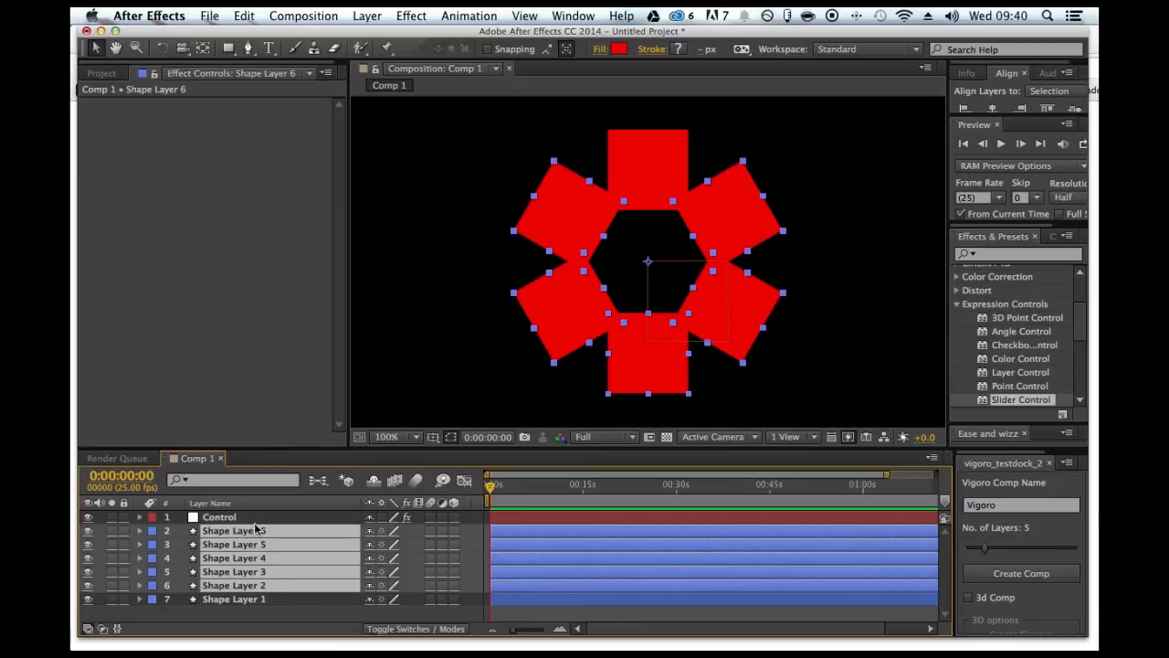
{"action": "left_click", "coordinate": [253, 519]}
{"action": "left_click_drag", "start_coordinate": [243, 116], "coordinate": [269, 193]}
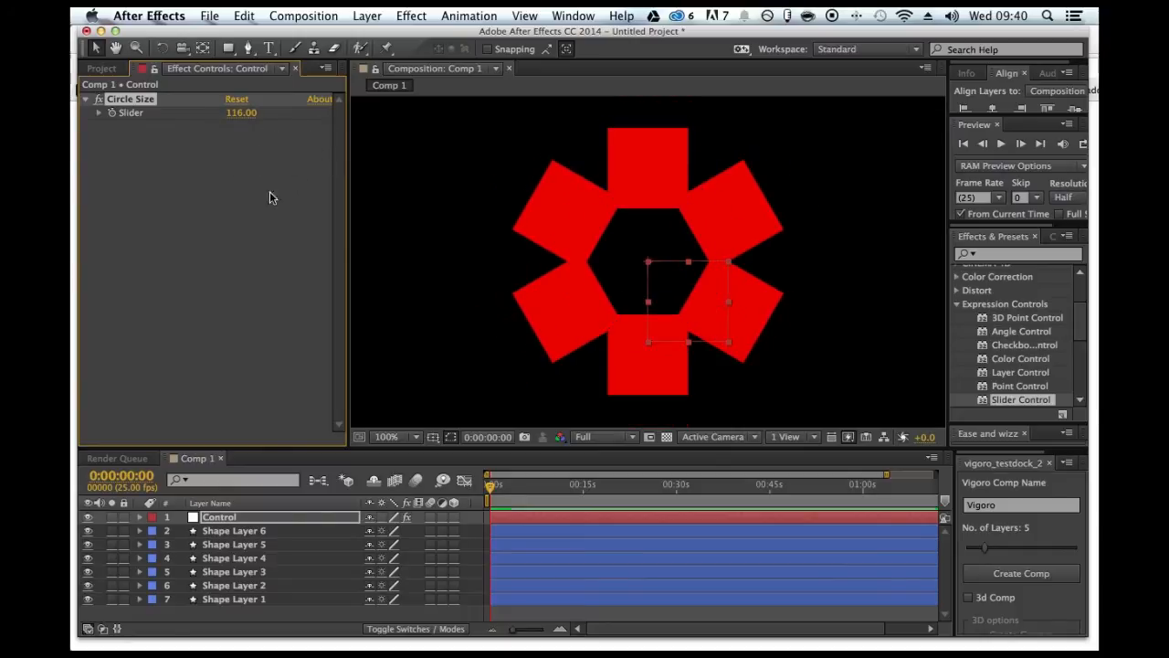
Step: Try rotating the Control null to about -27°
{"action": "left_click", "coordinate": [214, 517]}
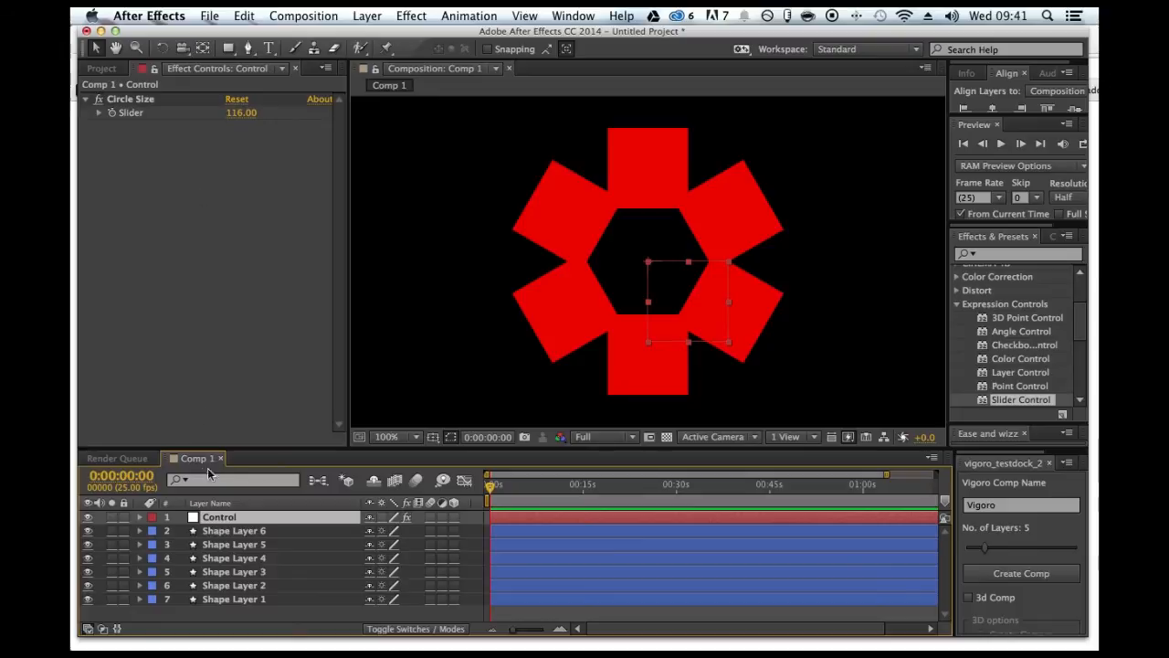
{"action": "key", "text": "r"}
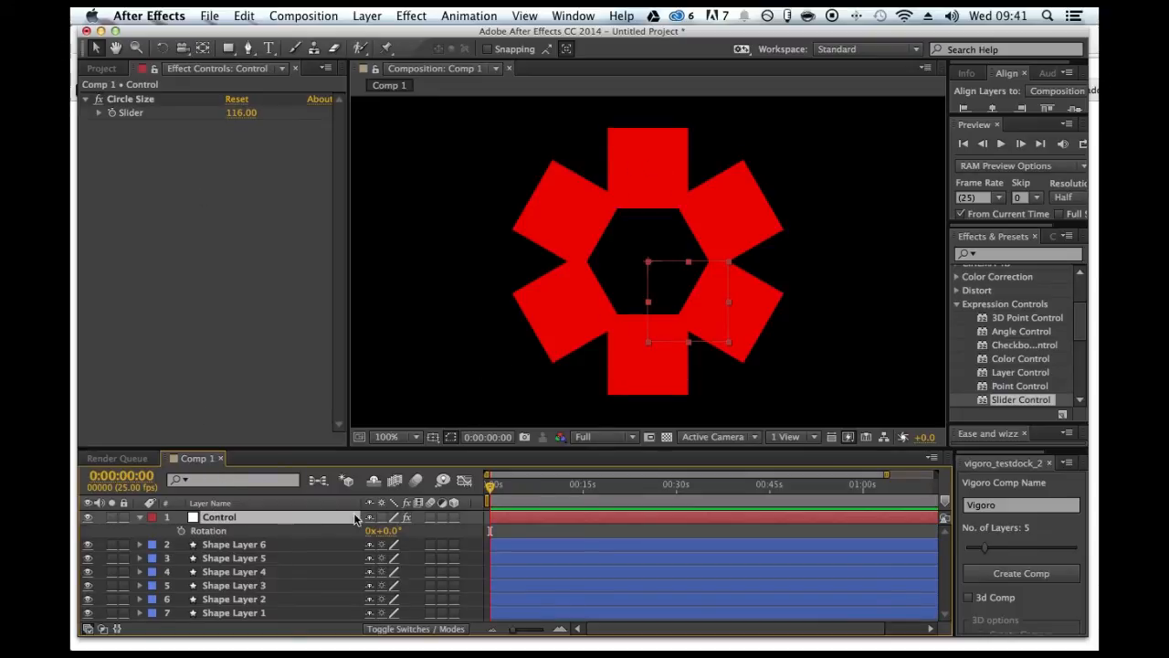
{"action": "mouse_move", "coordinate": [376, 530]}
{"action": "left_mouse_down"}
{"action": "mouse_move", "coordinate": [559, 534]}
{"action": "mouse_move", "coordinate": [375, 535]}
{"action": "left_mouse_up"}
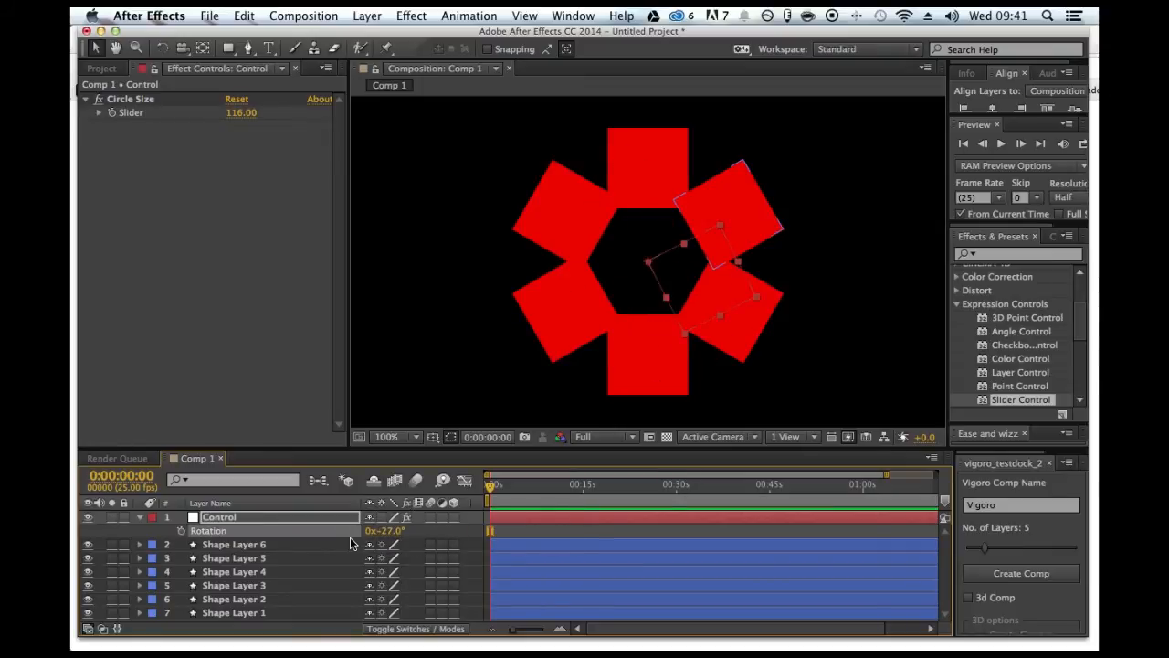
{"action": "left_click", "coordinate": [139, 517]}
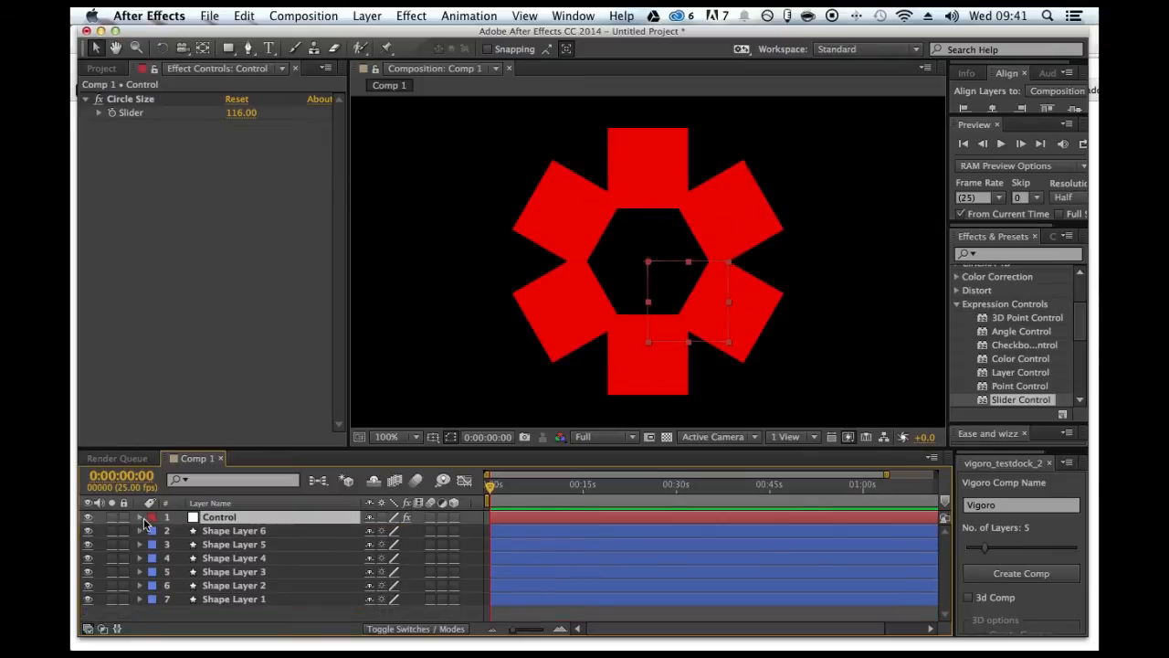
Step: Delete Shape Layers 2 to 6, keeping only Shape Layer 1 and the Control null
{"action": "left_click", "coordinate": [248, 533]}
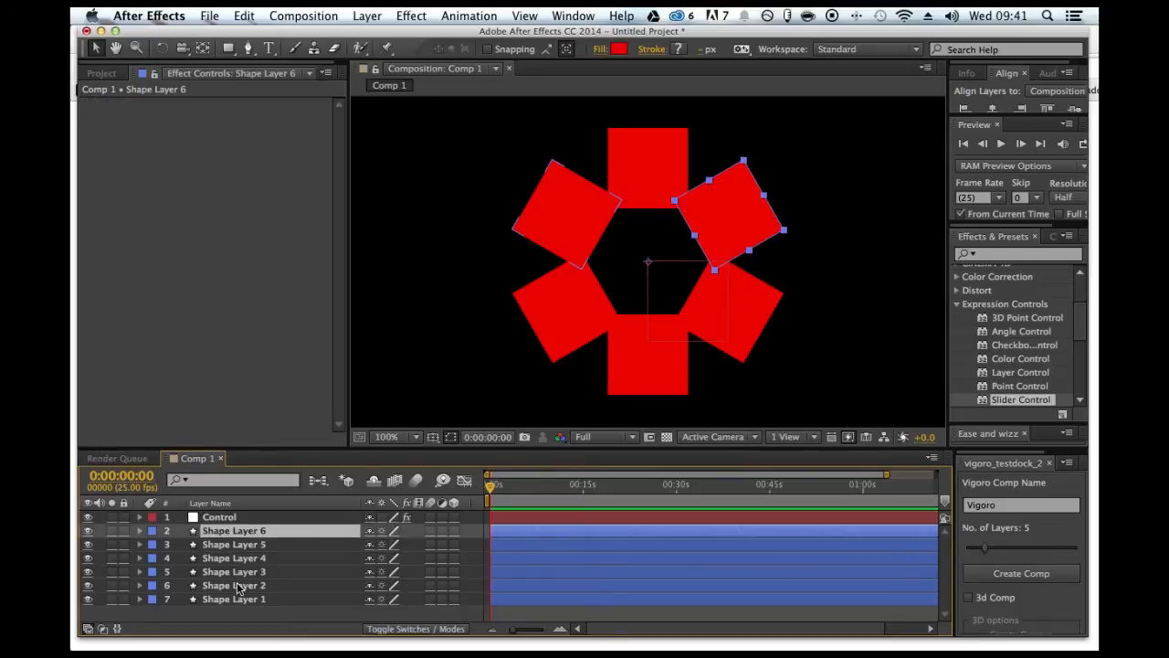
{"action": "left_click", "coordinate": [239, 585], "text": "shift"}
{"action": "key", "text": "Delete"}
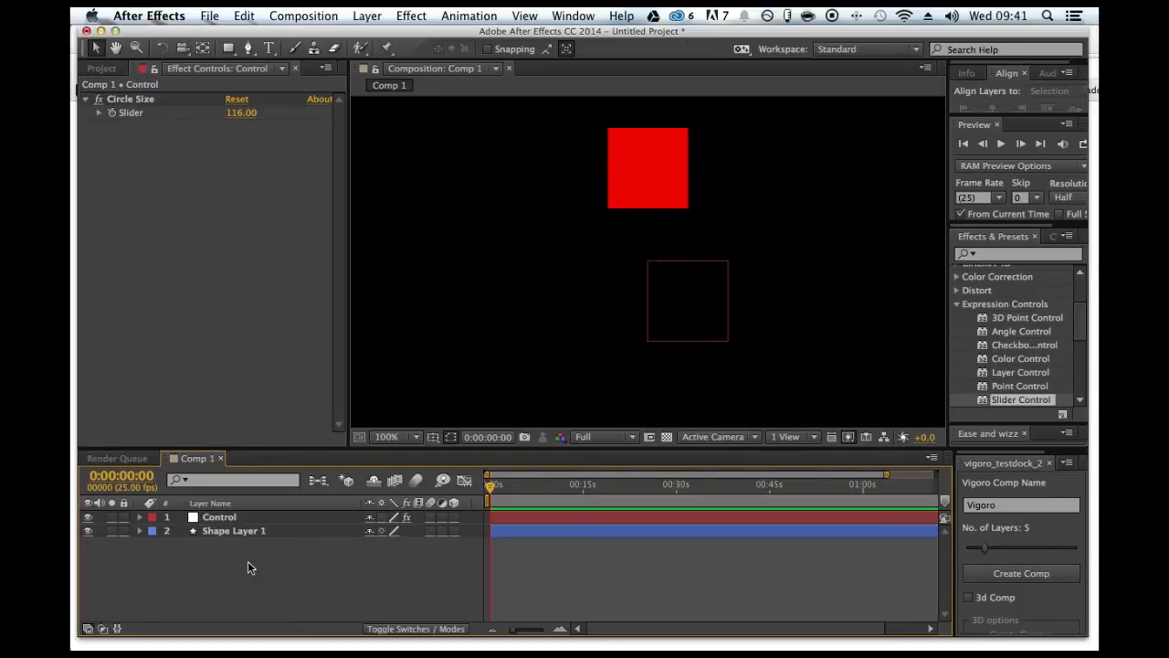
Step: Add the line controlLayer = thisComp.layer("Control") below the circleIndex line in Shape Layer 1's Rotation expression
{"action": "left_click", "coordinate": [255, 538]}
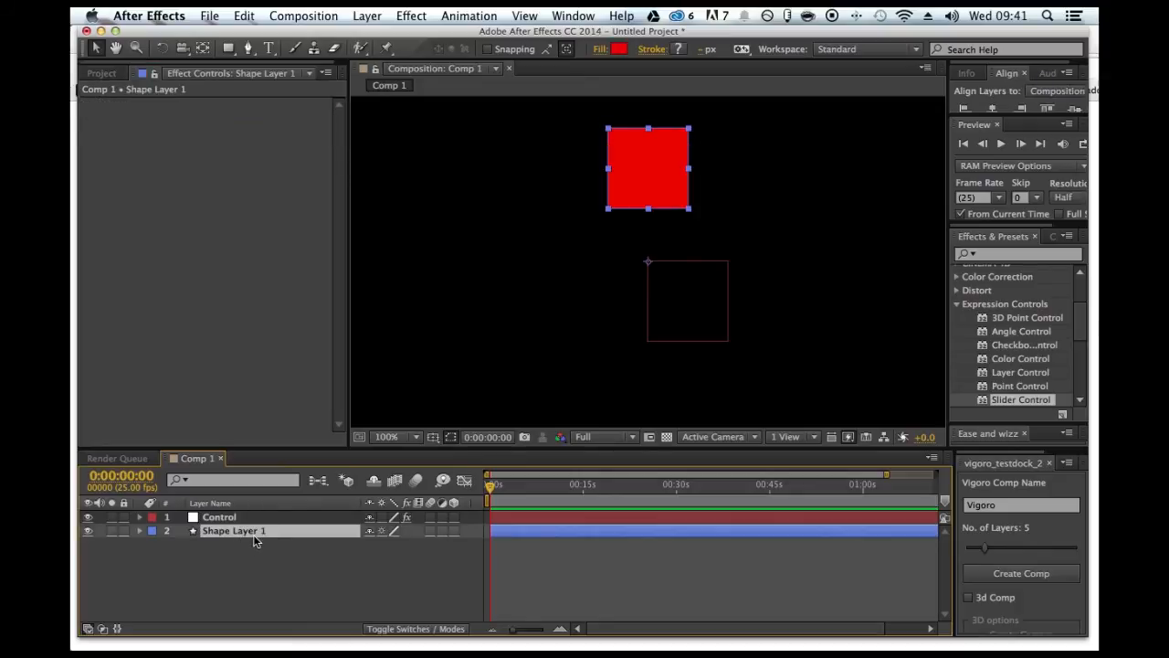
{"action": "left_click", "coordinate": [139, 529]}
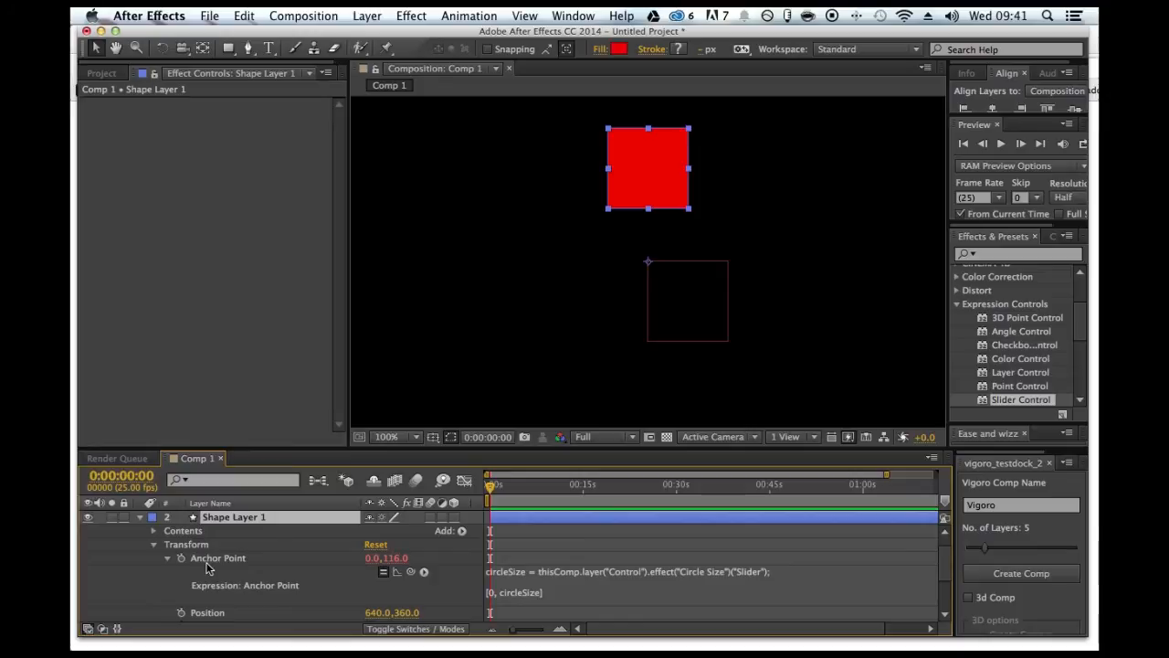
{"action": "scroll", "coordinate": [208, 568], "scroll_direction": "down", "scroll_amount": 5}
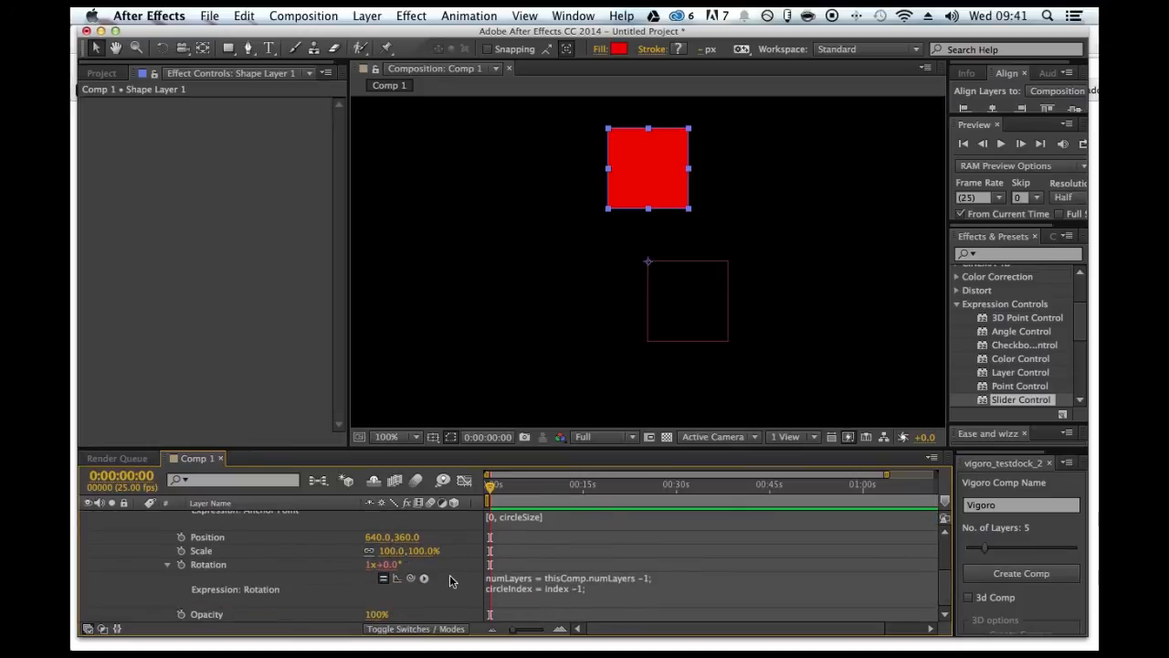
{"action": "left_click", "coordinate": [619, 591]}
{"action": "left_click", "coordinate": [617, 584]}
{"action": "scroll", "coordinate": [616, 587], "scroll_direction": "up", "scroll_amount": 1}
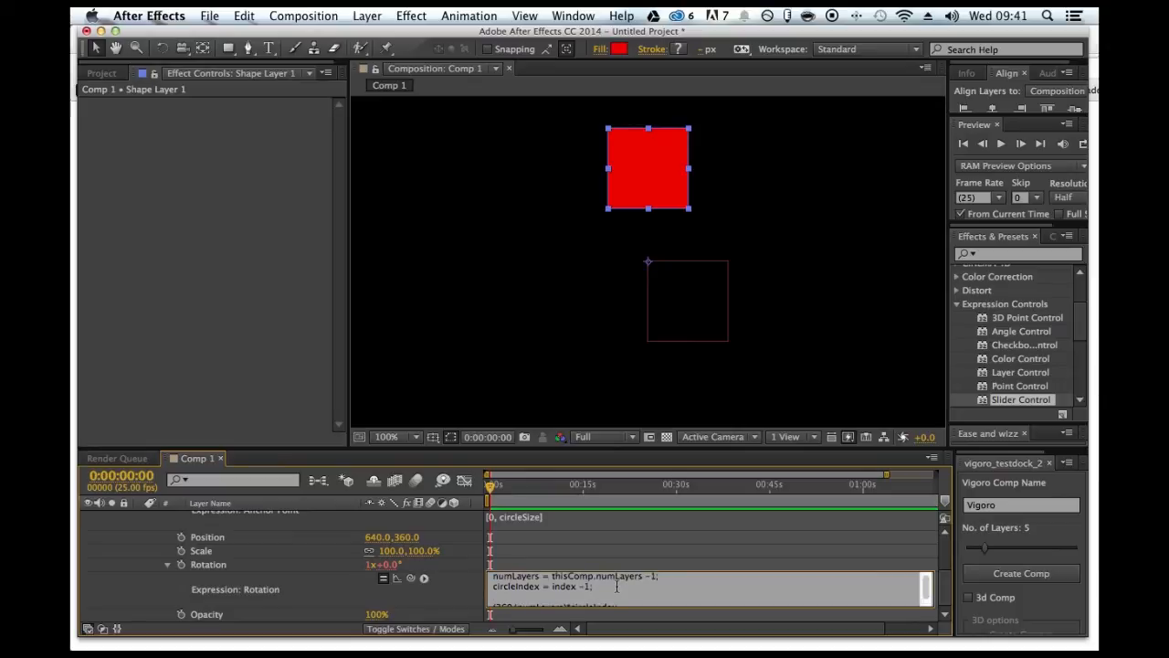
{"action": "scroll", "coordinate": [616, 587], "scroll_direction": "down", "scroll_amount": 1}
{"action": "key", "text": "Return"}
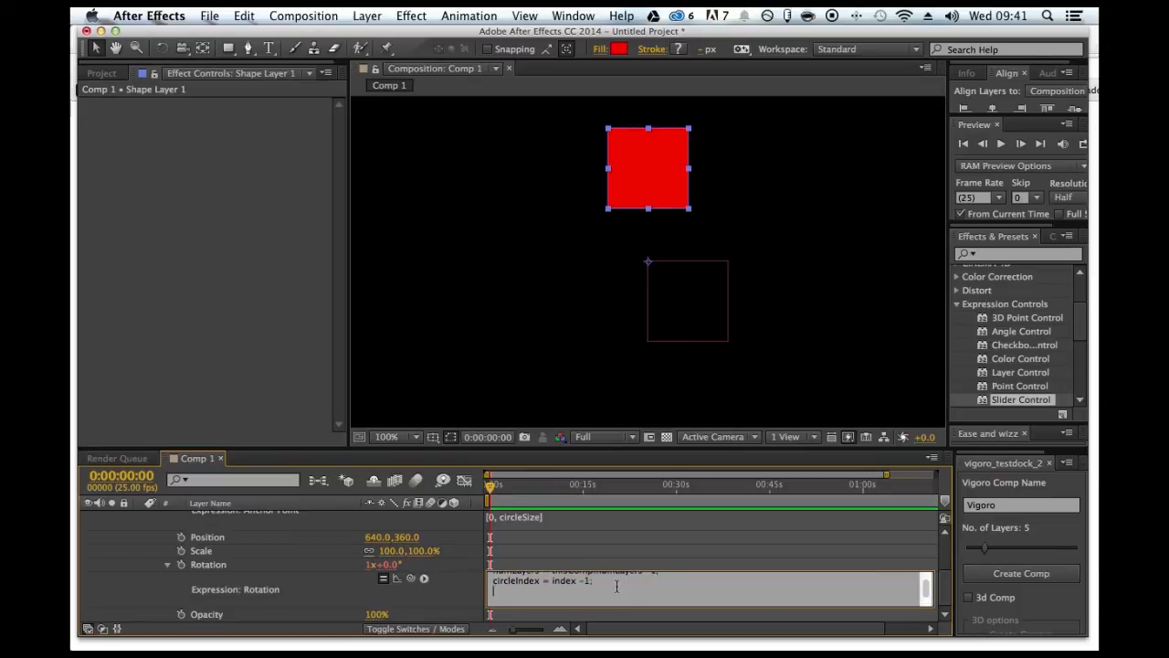
{"action": "type", "text": "controlLayer ="}
{"action": "mouse_move", "coordinate": [412, 582]}
{"action": "left_mouse_down"}
{"action": "mouse_move", "coordinate": [292, 509]}
{"action": "mouse_move", "coordinate": [267, 516]}
{"action": "left_mouse_up"}
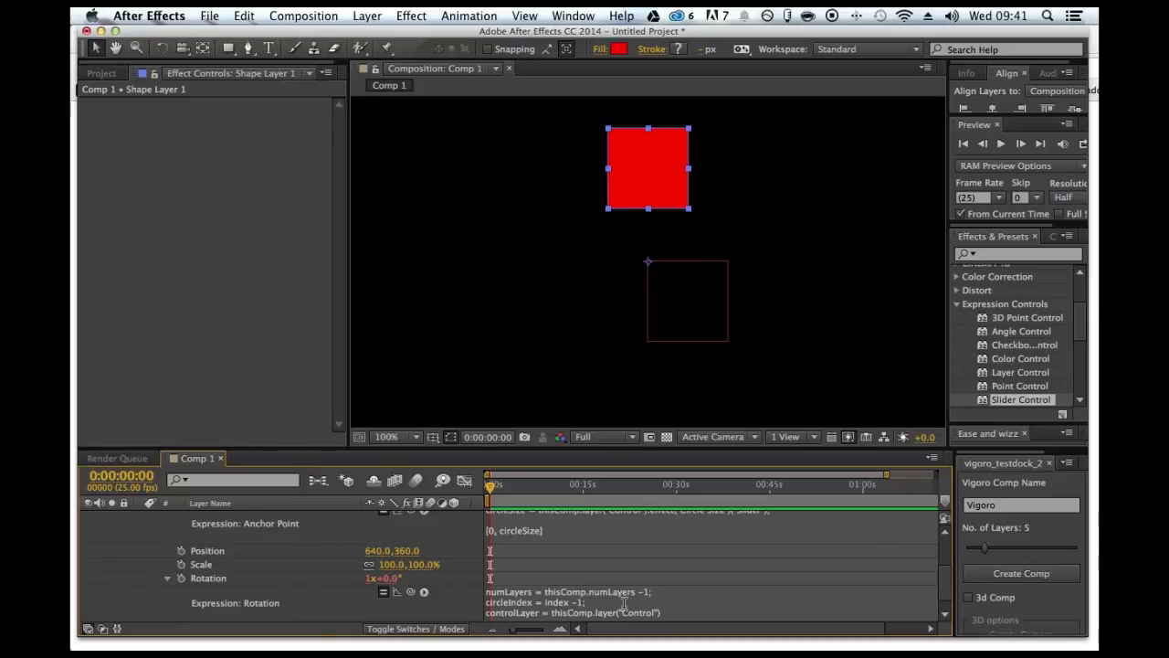
Step: End the controlLayer line of Shape Layer 1's Rotation expression with a semicolon
{"action": "left_click", "coordinate": [673, 611]}
{"action": "left_click", "coordinate": [772, 367]}
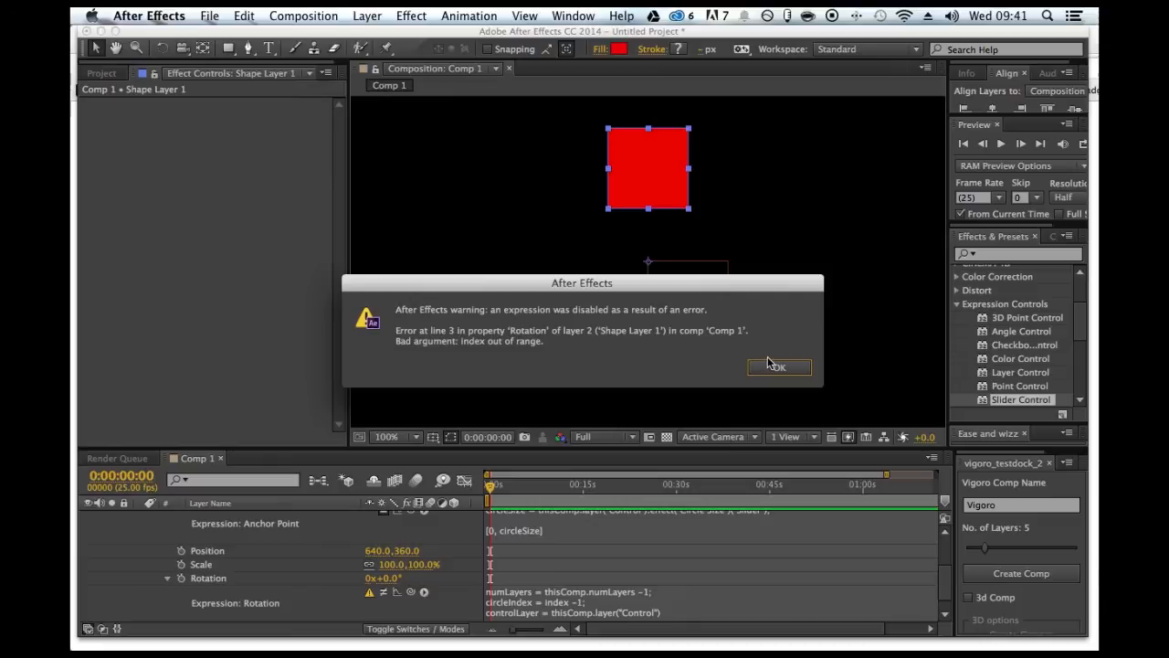
{"action": "left_click", "coordinate": [781, 370]}
{"action": "left_click", "coordinate": [674, 611]}
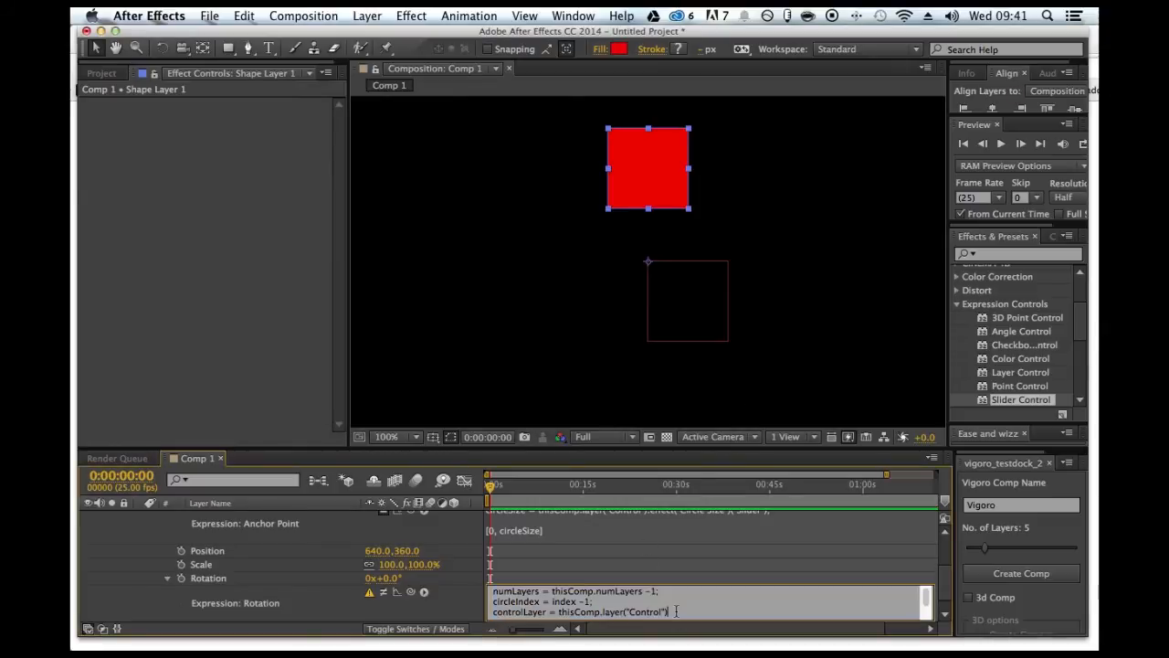
{"action": "left_click", "coordinate": [484, 612]}
Step: Wrap the last line of the Rotation expression in an outer pair of parentheses: ((360/numLayers)*circleIndex)
{"action": "scroll", "coordinate": [478, 601], "scroll_direction": "down", "scroll_amount": 1}
{"action": "left_click", "coordinate": [551, 585]}
{"action": "scroll", "coordinate": [553, 583], "scroll_direction": "down", "scroll_amount": 2}
{"action": "left_click", "coordinate": [582, 581]}
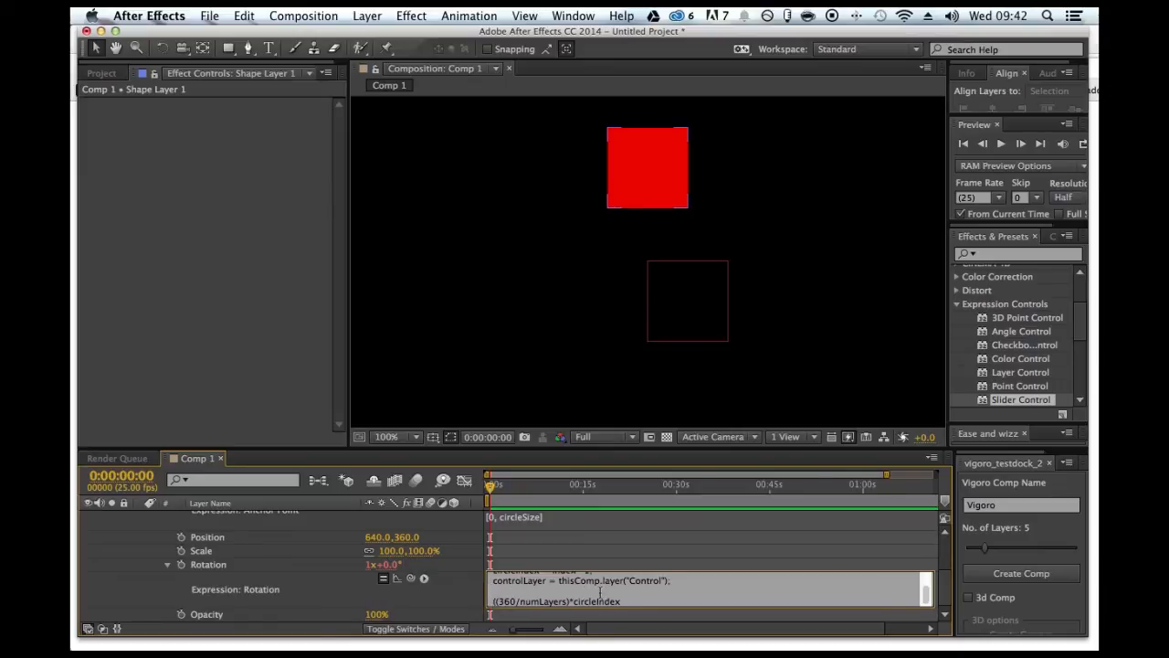
{"action": "type", "text": ")"}
Step: Prefix the final Rotation expression line so it reads controlLayer.rotation + ((360/numLayers)*circleIndex), and apply the expression
{"action": "type", "text": "controlLay"}
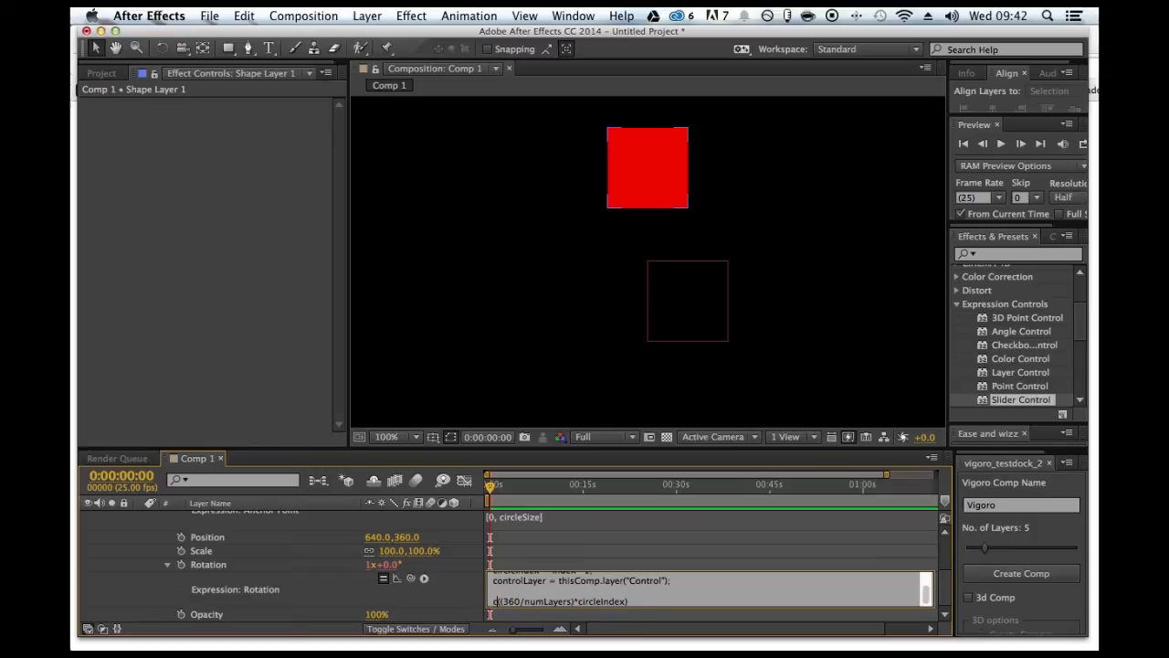
{"action": "type", "text": "e"}
{"action": "key", "text": "BackSpace"}
{"action": "type", "text": "yer"}
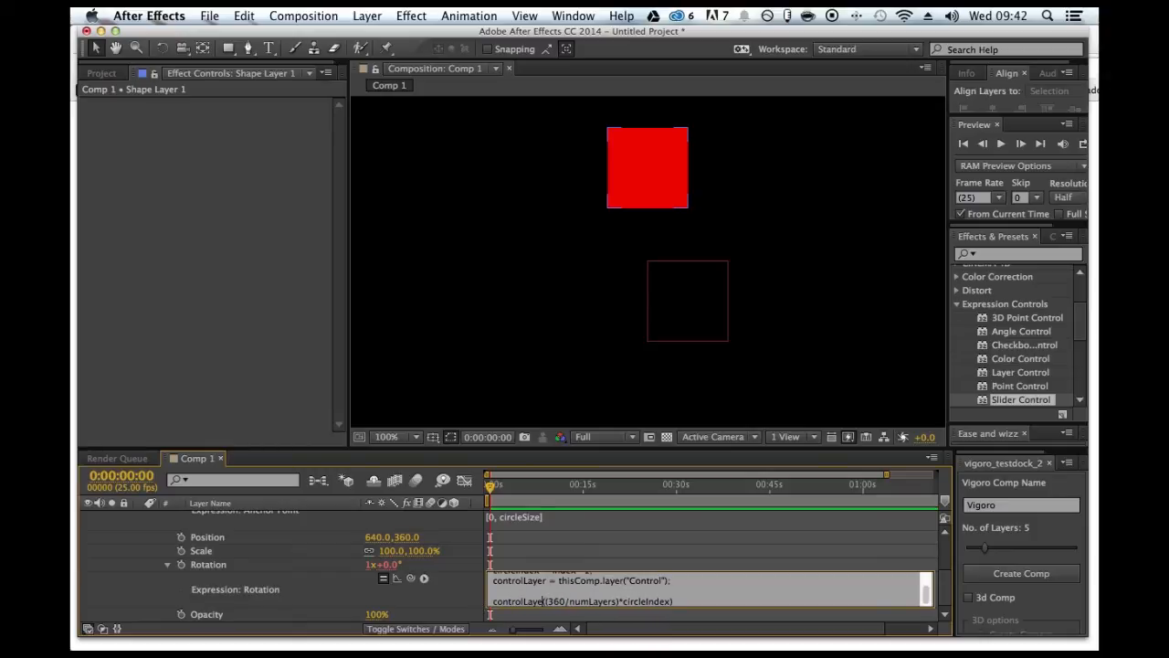
{"action": "key", "text": "BackSpace"}
{"action": "type", "text": ".rota"}
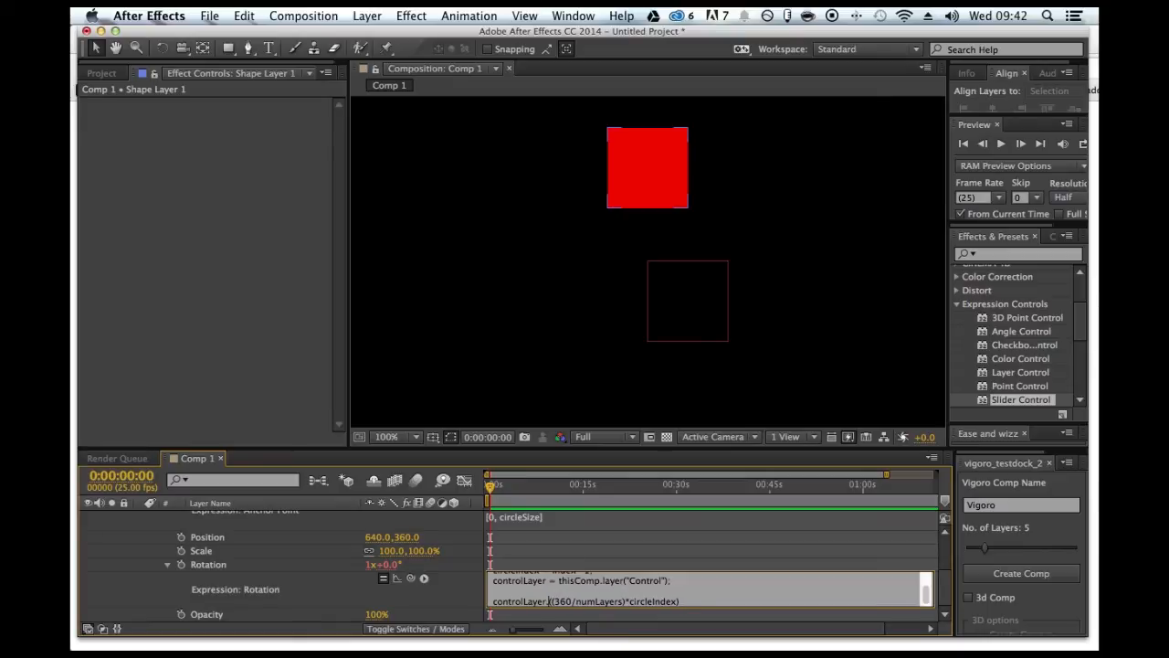
{"action": "type", "text": "tion"}
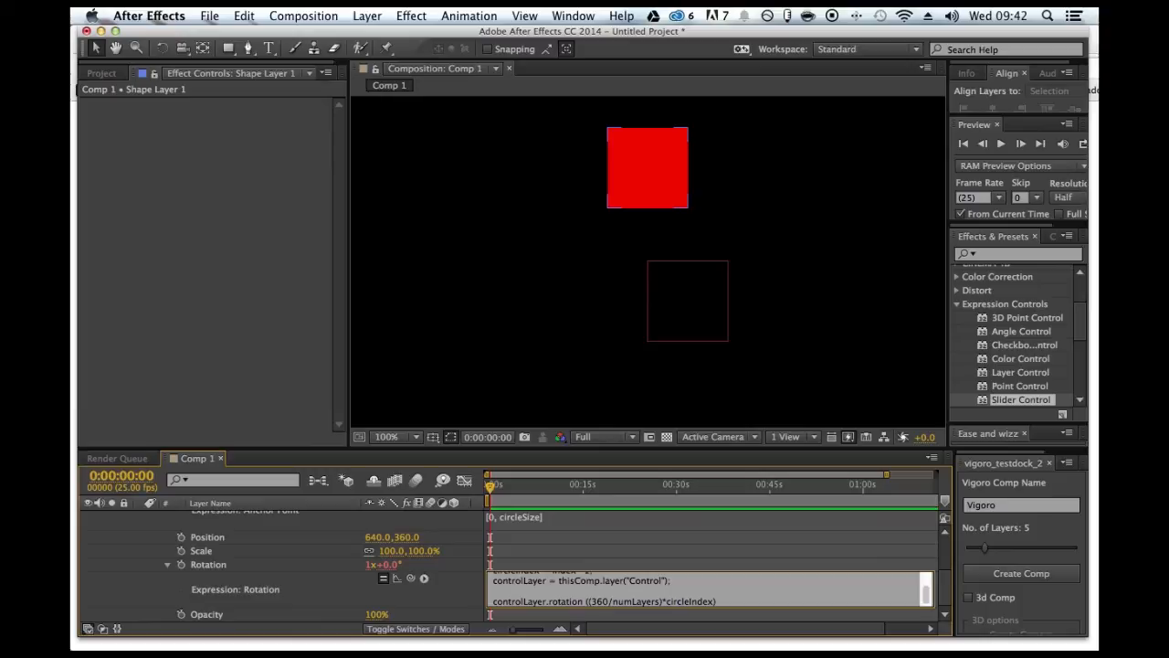
{"action": "type", "text": "+"}
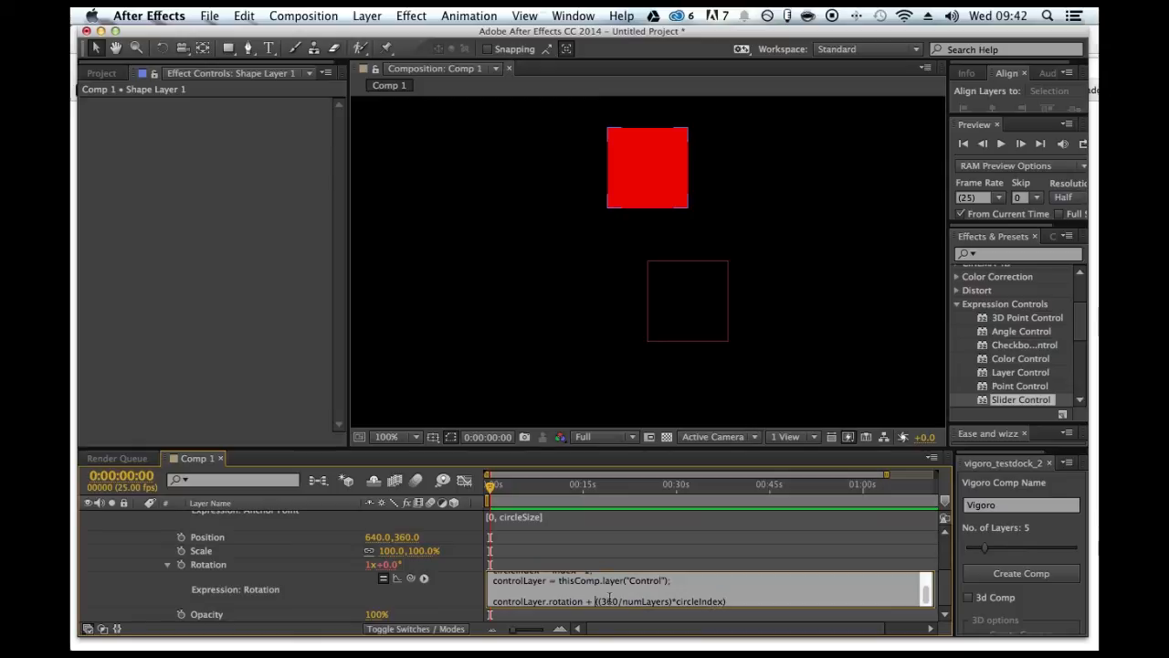
{"action": "left_click", "coordinate": [463, 597]}
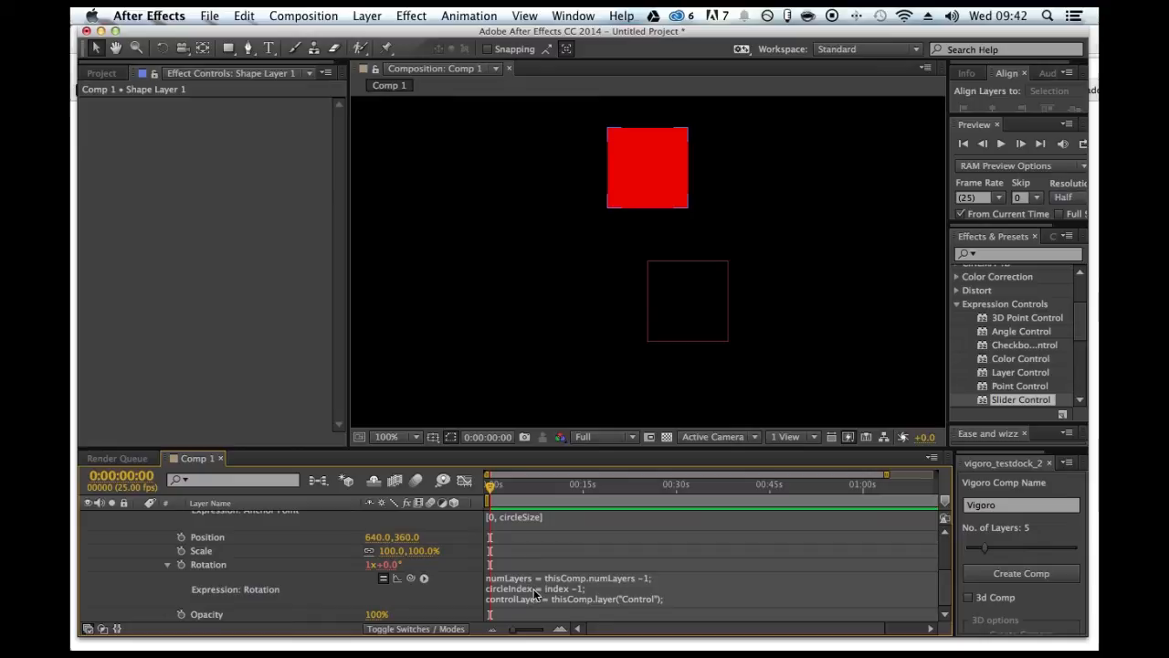
Step: Duplicate Shape Layer 1 four times to make five squares around the circle
{"action": "scroll", "coordinate": [242, 554], "scroll_direction": "up", "scroll_amount": 3}
{"action": "left_click", "coordinate": [236, 535]}
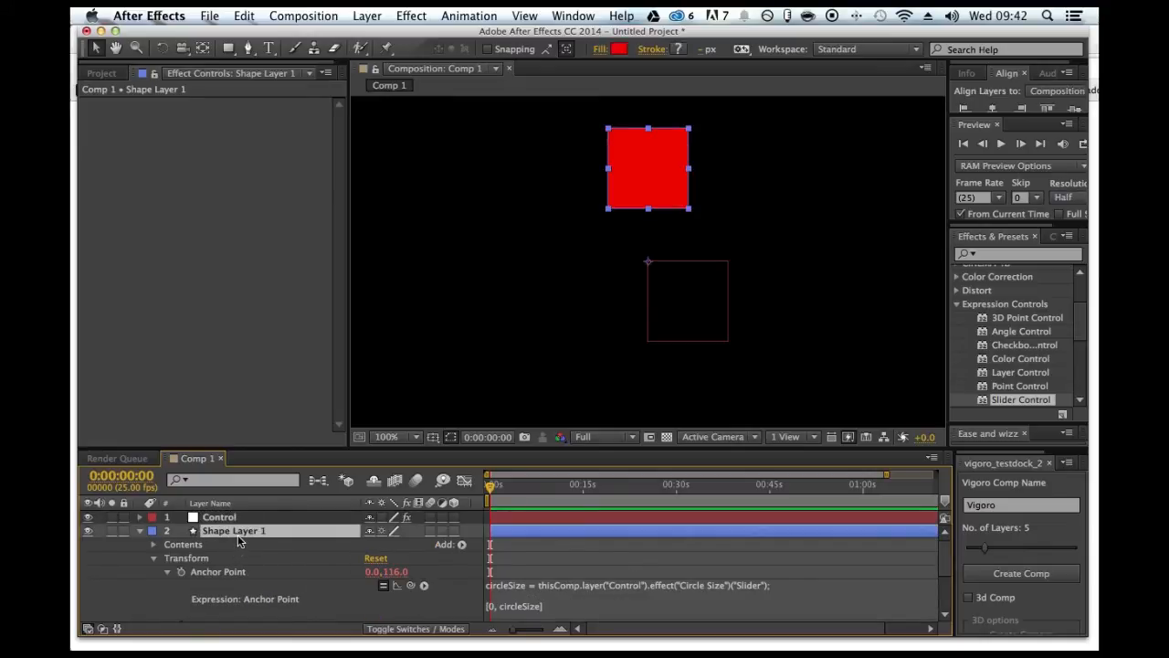
{"action": "key", "text": "ctrl+d"}
{"action": "key", "text": "ctrl+d"}
{"action": "key", "text": "ctrl+d"}
{"action": "key", "text": "ctrl+d"}
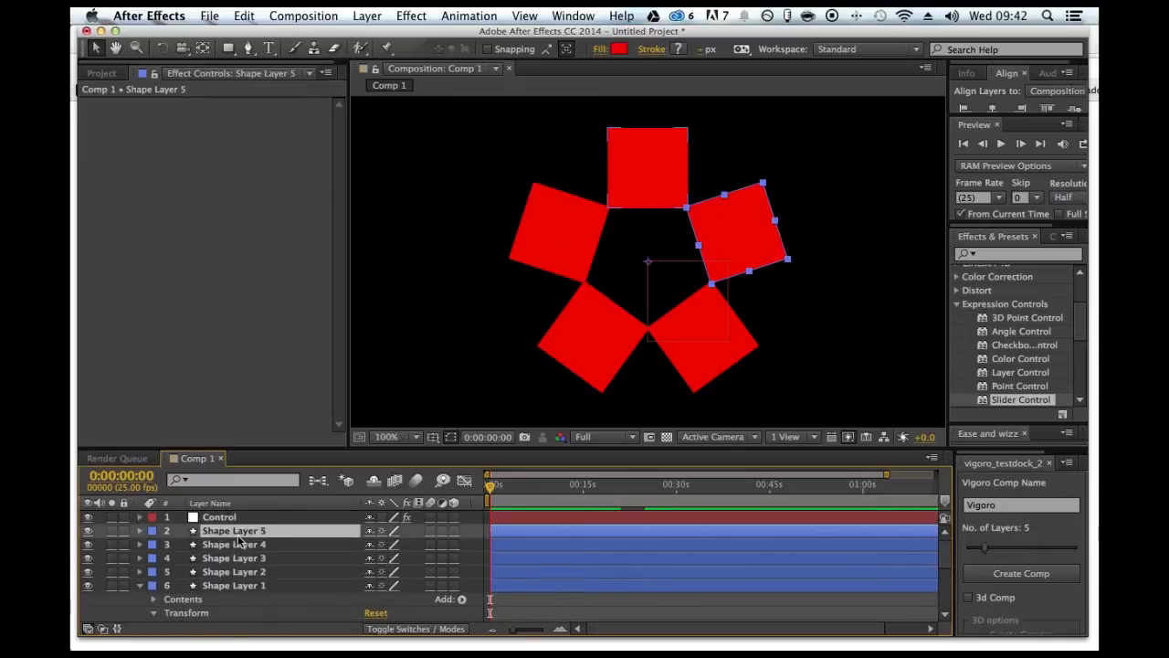
Step: Set a Rotation keyframe of 0° on the Control null at 2 seconds
{"action": "left_click", "coordinate": [234, 517]}
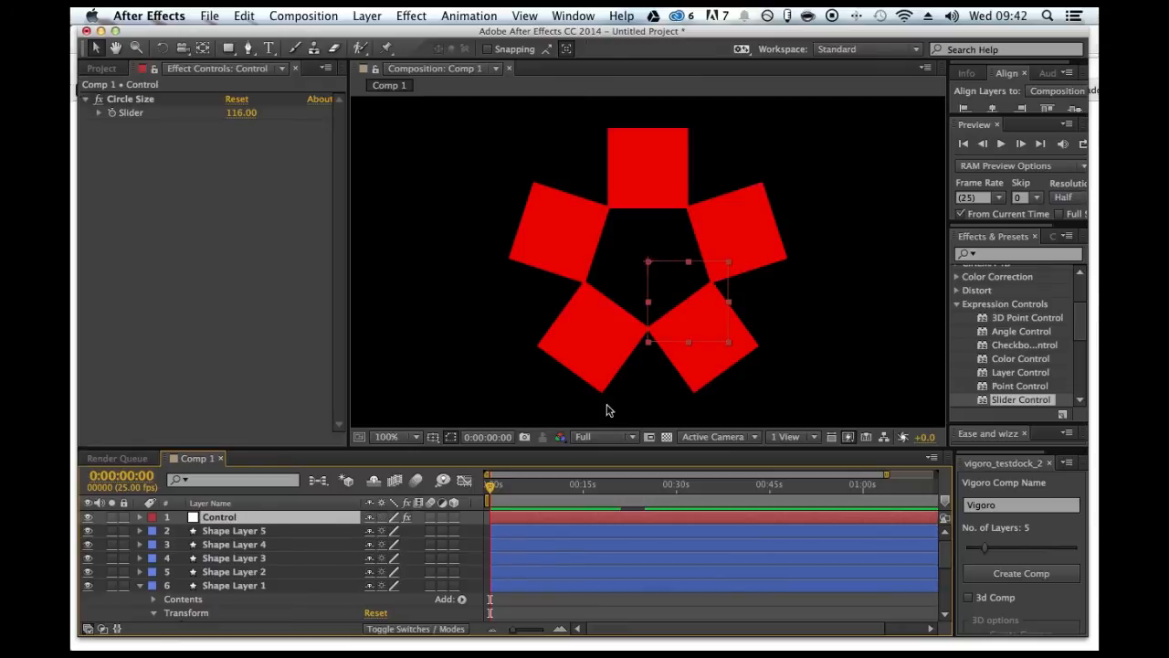
{"action": "key", "text": "r"}
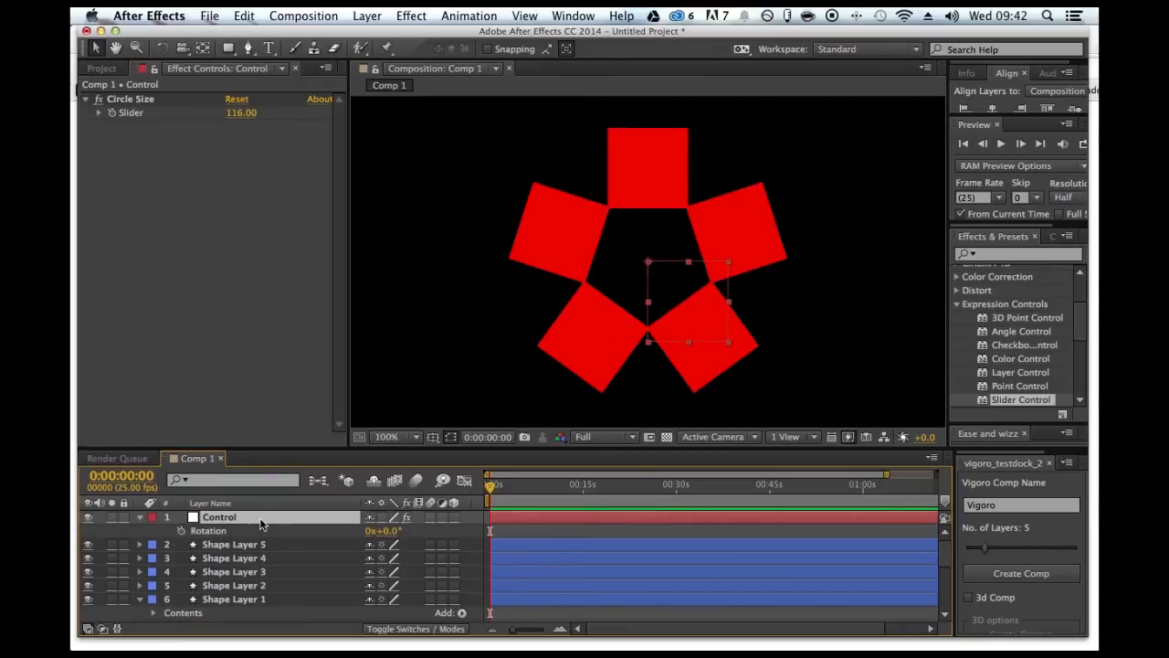
{"action": "mouse_move", "coordinate": [382, 533]}
{"action": "left_mouse_down"}
{"action": "mouse_move", "coordinate": [445, 534]}
{"action": "mouse_move", "coordinate": [331, 532]}
{"action": "mouse_move", "coordinate": [380, 534]}
{"action": "left_mouse_up"}
{"action": "left_click", "coordinate": [560, 629]}
{"action": "left_click_drag", "start_coordinate": [575, 490], "coordinate": [589, 491]}
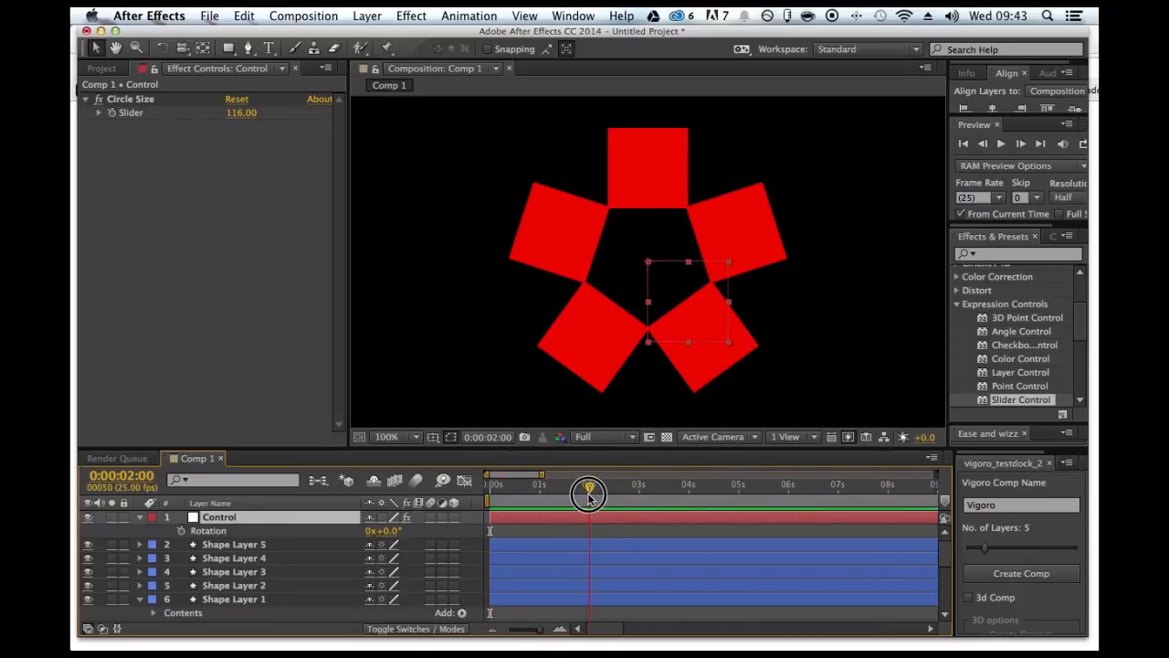
{"action": "left_click", "coordinate": [182, 530]}
Step: Set the Control null's Rotation to -130° at 0 seconds and apply Easy Ease to both Rotation keyframes
{"action": "left_click_drag", "start_coordinate": [514, 485], "coordinate": [490, 485]}
{"action": "left_click", "coordinate": [388, 539]}
{"action": "left_click_drag", "start_coordinate": [388, 539], "coordinate": [315, 541]}
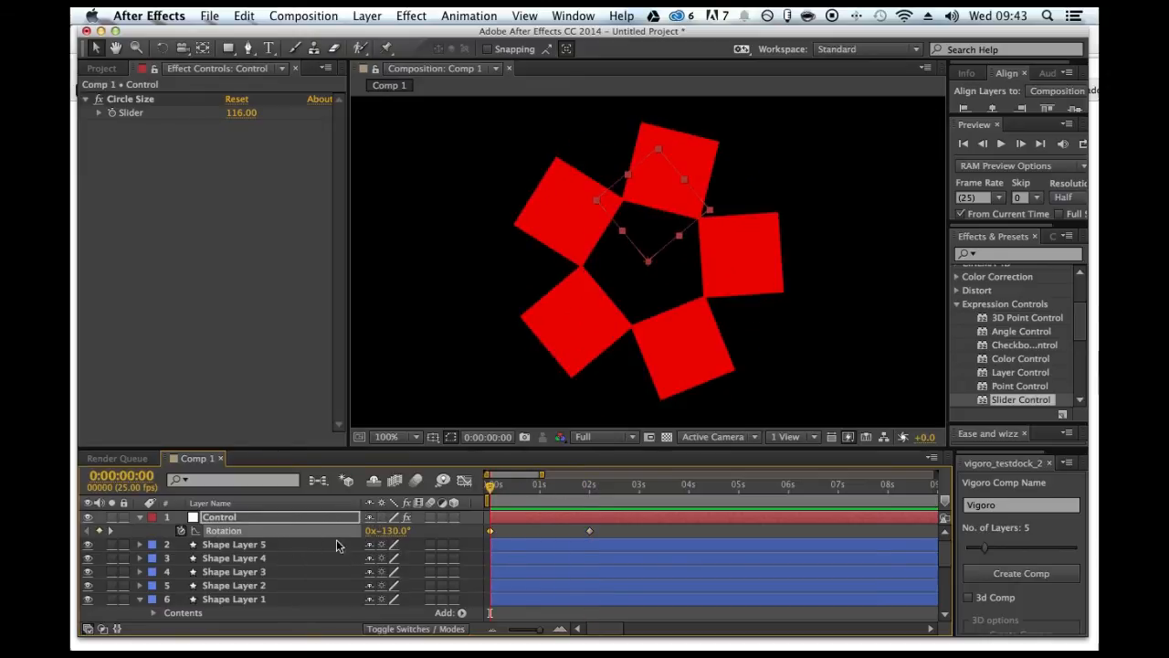
{"action": "left_click", "coordinate": [589, 531]}
Step: Scrub and RAM preview the rotation animation of the squares from the start
{"action": "left_click_drag", "start_coordinate": [490, 485], "coordinate": [464, 487]}
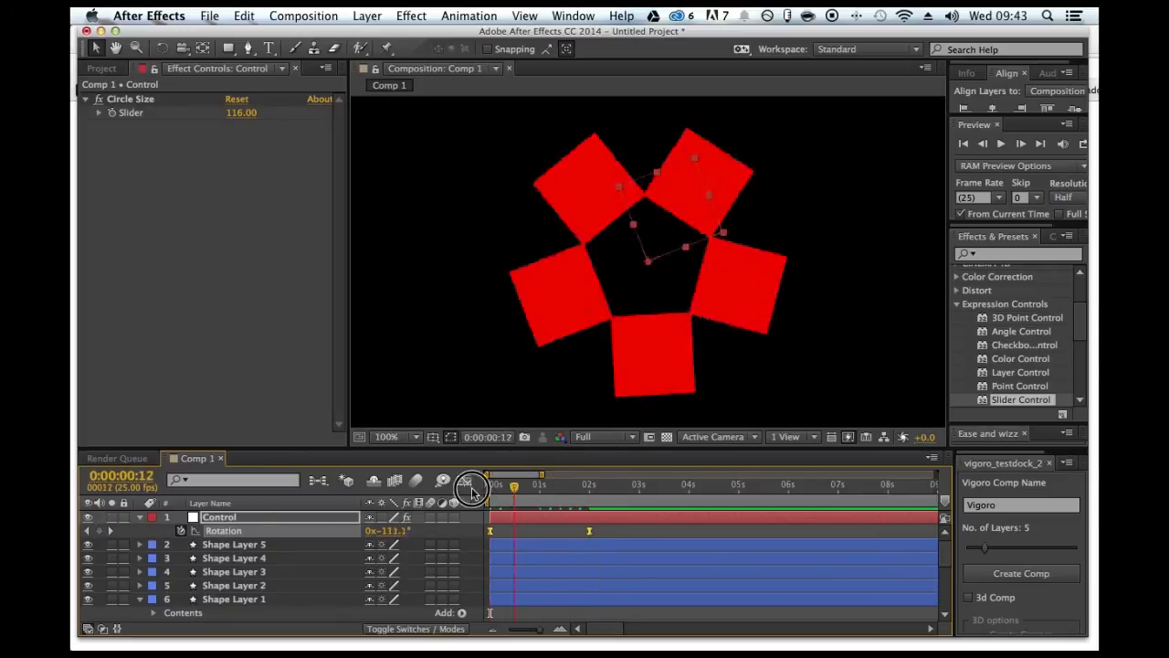
{"action": "left_click_drag", "start_coordinate": [950, 148], "coordinate": [913, 145]}
{"action": "left_click", "coordinate": [1067, 143]}
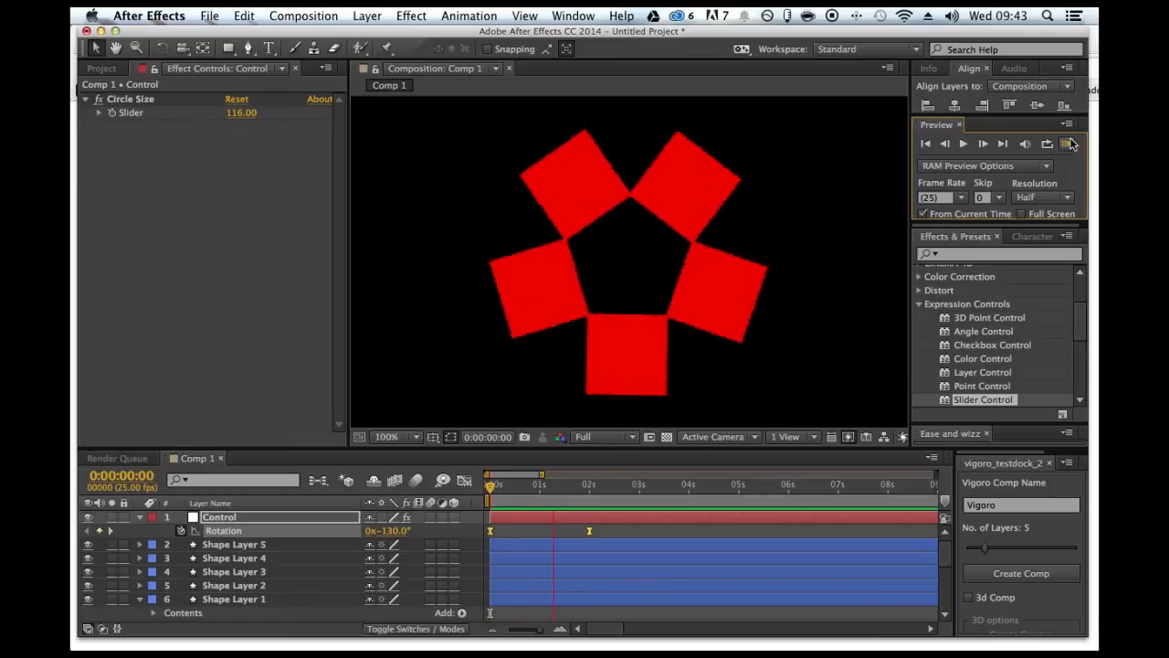
{"action": "left_click", "coordinate": [1071, 143]}
Step: Keyframe the Control null's Circle Size slider at 0:00:01:23 with a value of 88
{"action": "left_click_drag", "start_coordinate": [534, 487], "coordinate": [587, 490]}
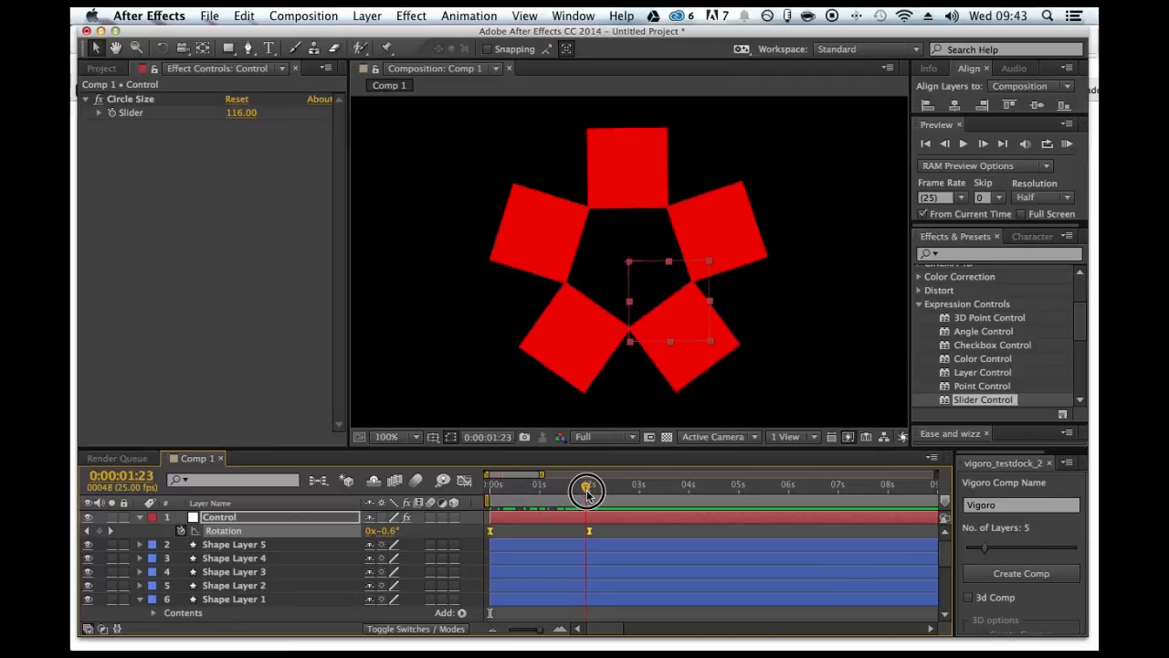
{"action": "left_click", "coordinate": [247, 518]}
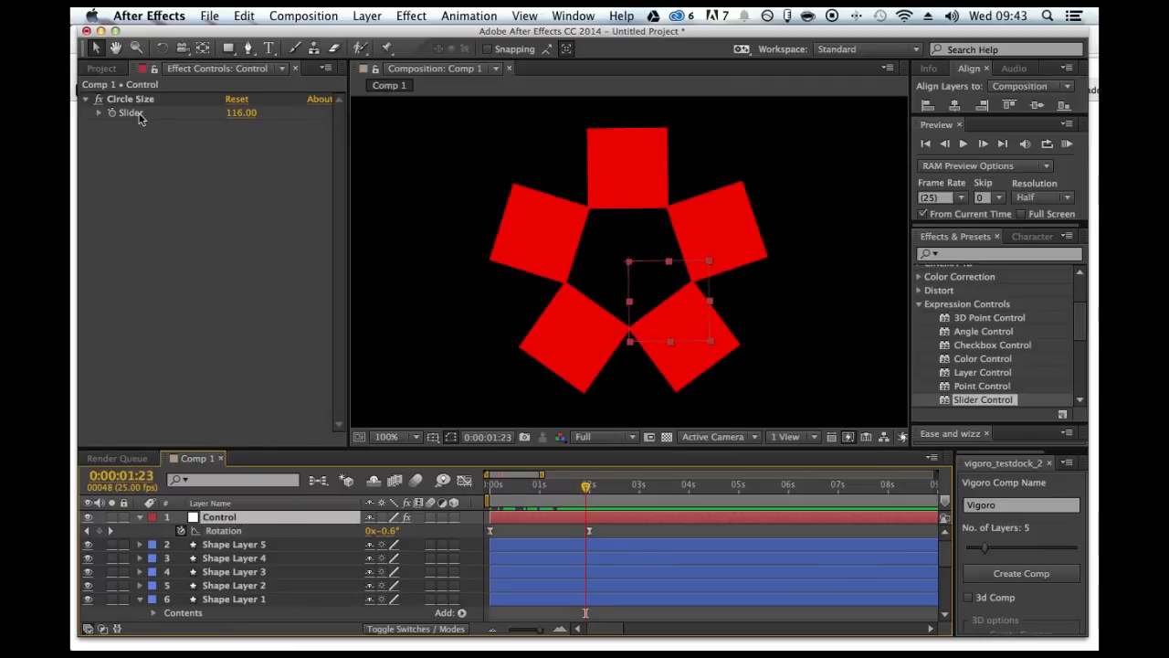
{"action": "left_click", "coordinate": [112, 100]}
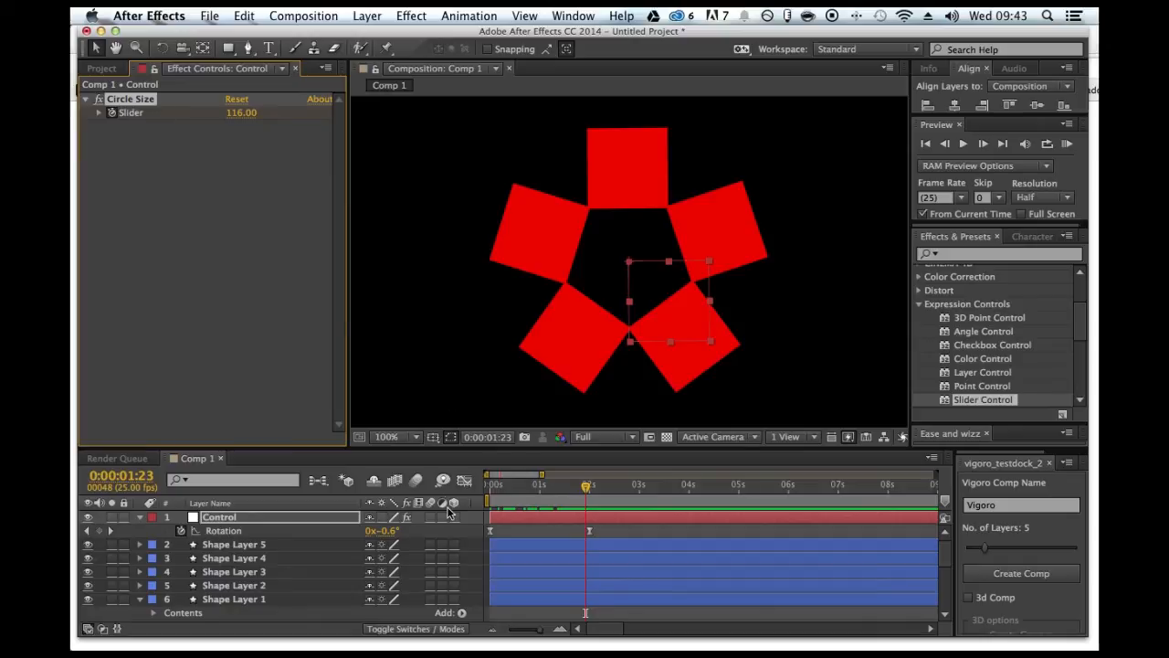
{"action": "key", "text": "u"}
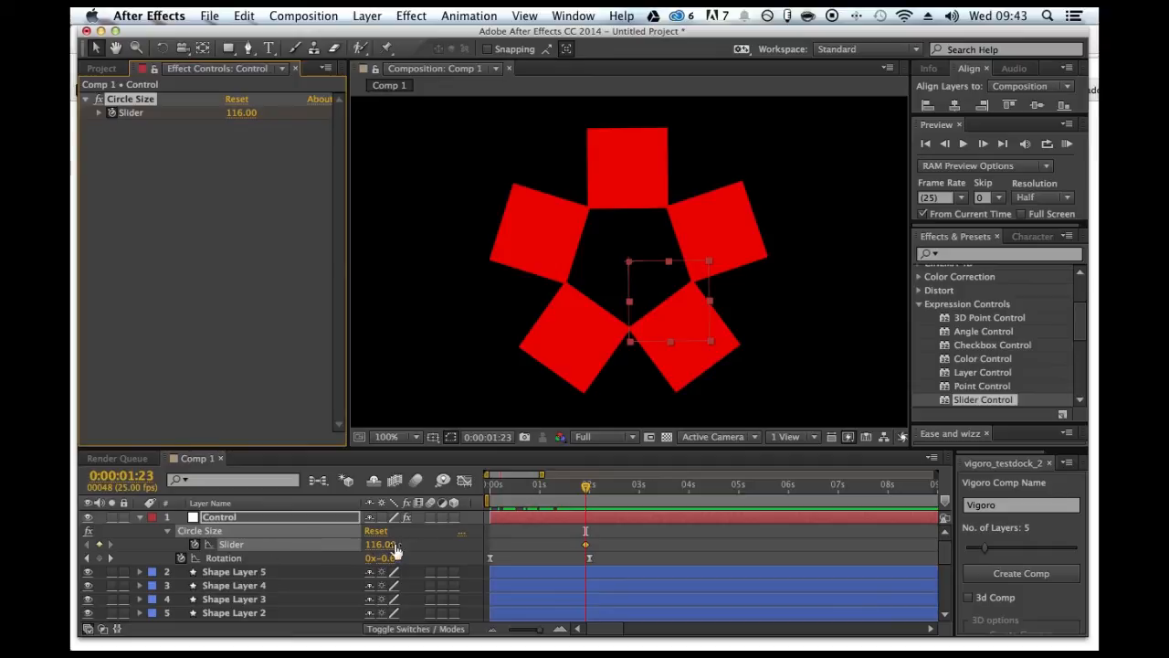
{"action": "left_click_drag", "start_coordinate": [375, 551], "coordinate": [347, 546]}
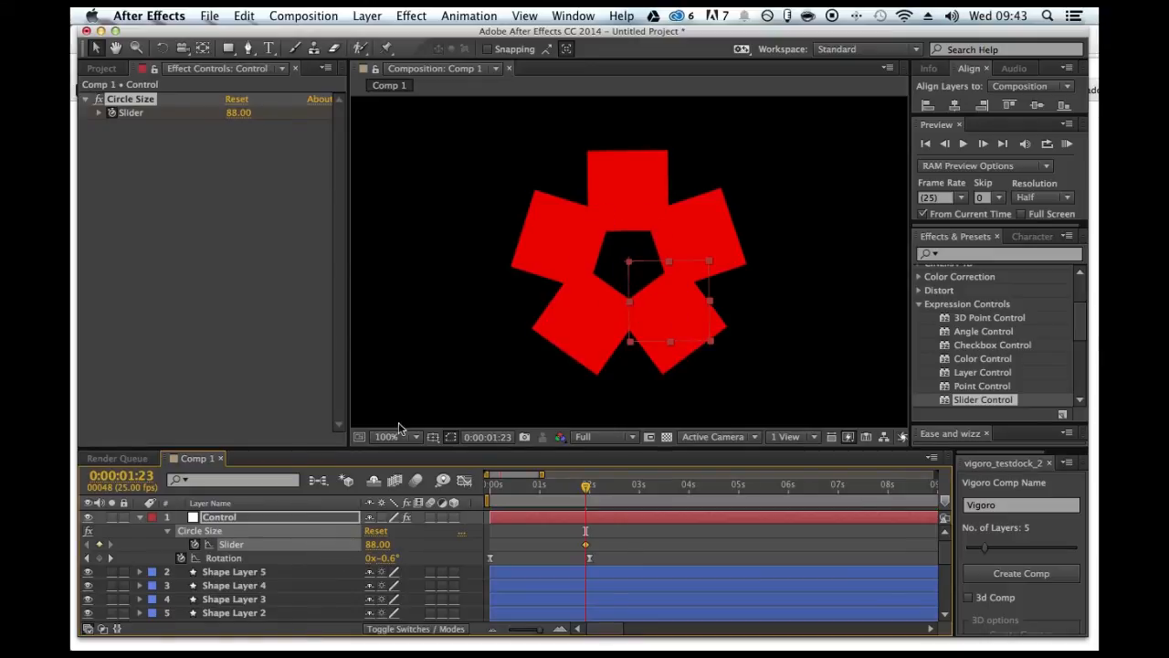
Step: Set the Circle Size slider to 463 at 0 seconds, moving the squares out toward the composition's edges
{"action": "left_click_drag", "start_coordinate": [586, 486], "coordinate": [489, 492]}
{"action": "left_click_drag", "start_coordinate": [379, 545], "coordinate": [660, 524]}
{"action": "key", "text": "comma"}
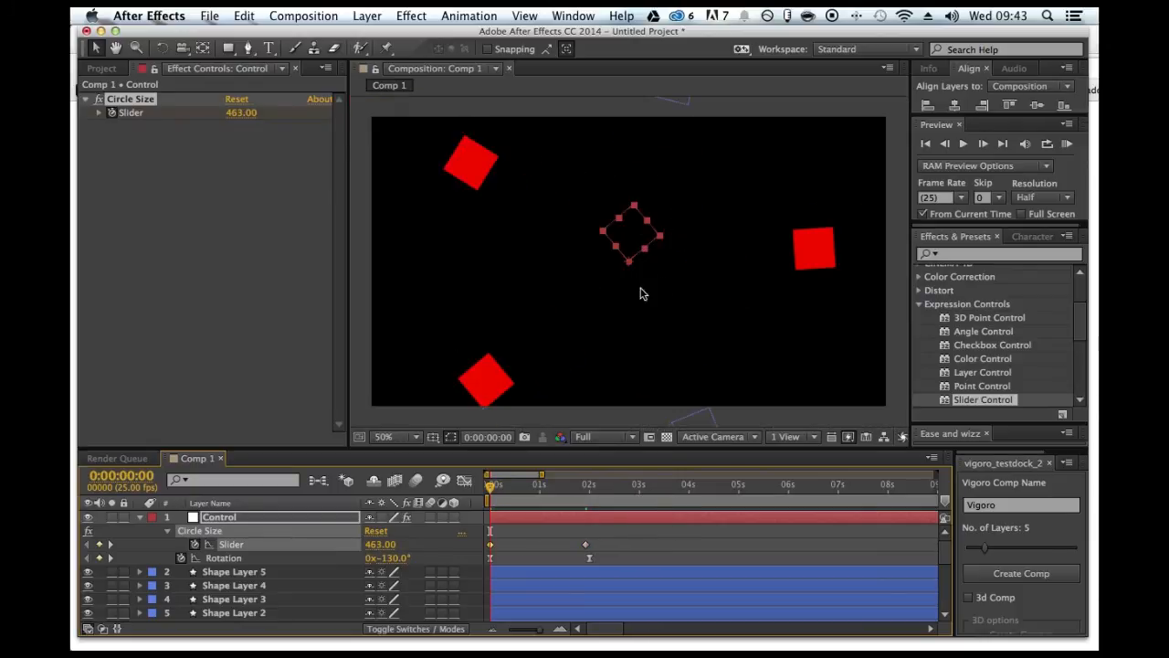
Step: Set the Circle Size slider to 830 at 0 seconds with Easy Ease on its keyframes, and RAM preview the animation
{"action": "left_click_drag", "start_coordinate": [372, 545], "coordinate": [476, 554]}
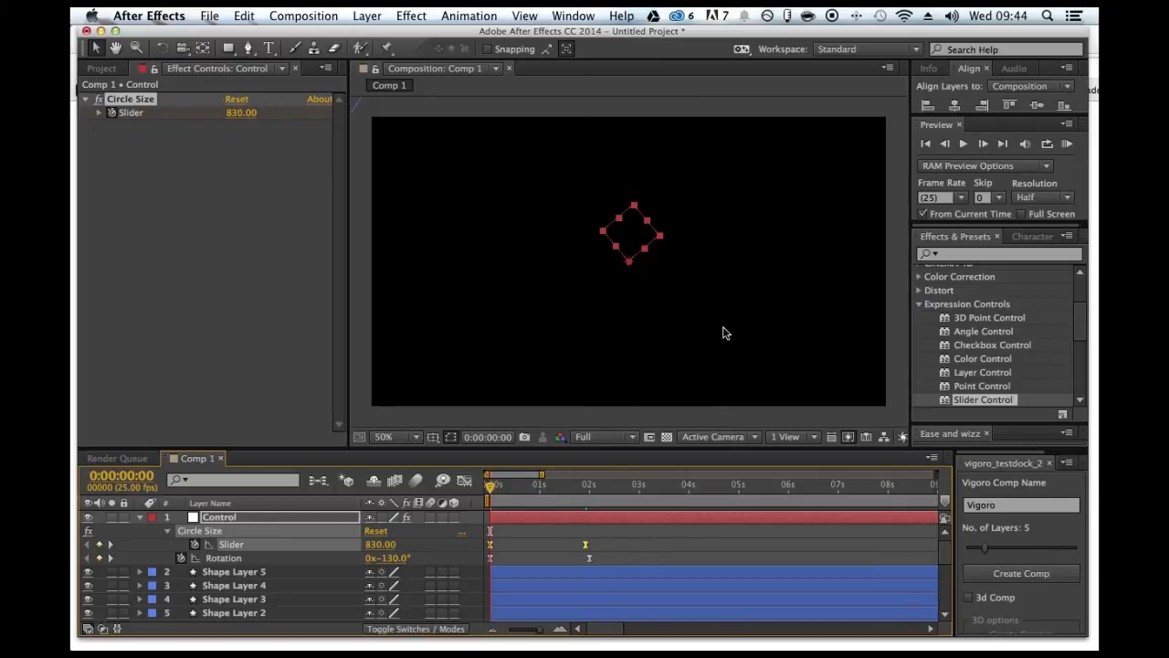
{"action": "left_click", "coordinate": [1067, 144]}
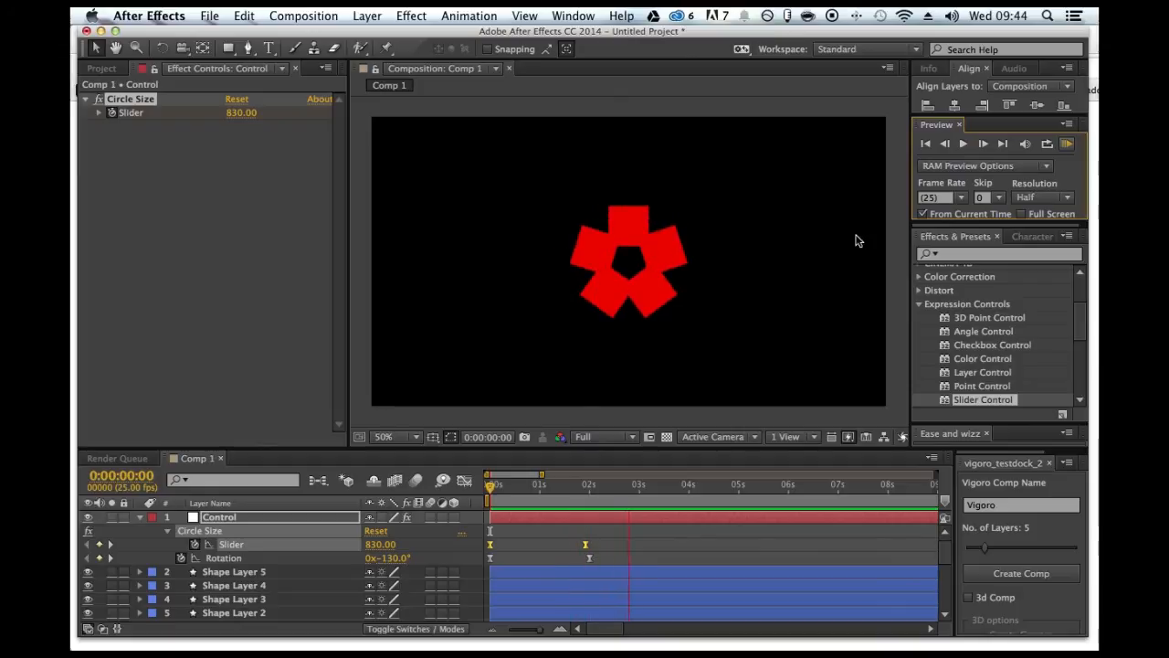
Step: Set the current time to 0:00:01:19 and collapse the Control null's properties in the timeline
{"action": "left_click", "coordinate": [531, 495]}
{"action": "left_click_drag", "start_coordinate": [531, 496], "coordinate": [577, 496]}
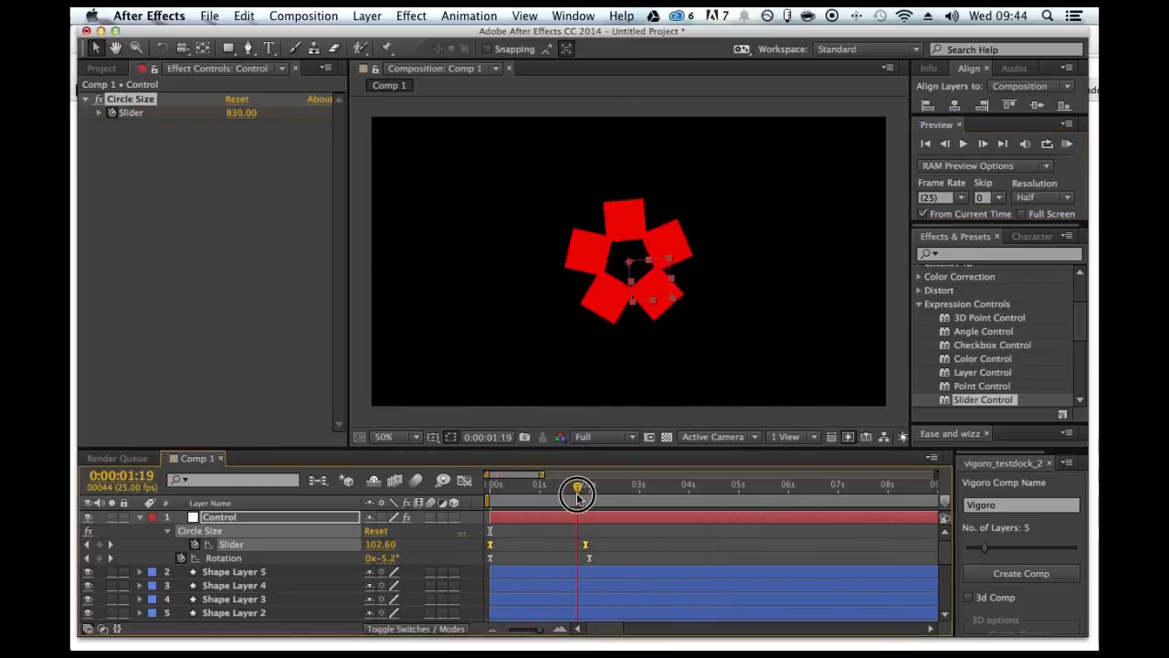
{"action": "left_click", "coordinate": [262, 570]}
{"action": "left_click", "coordinate": [255, 514]}
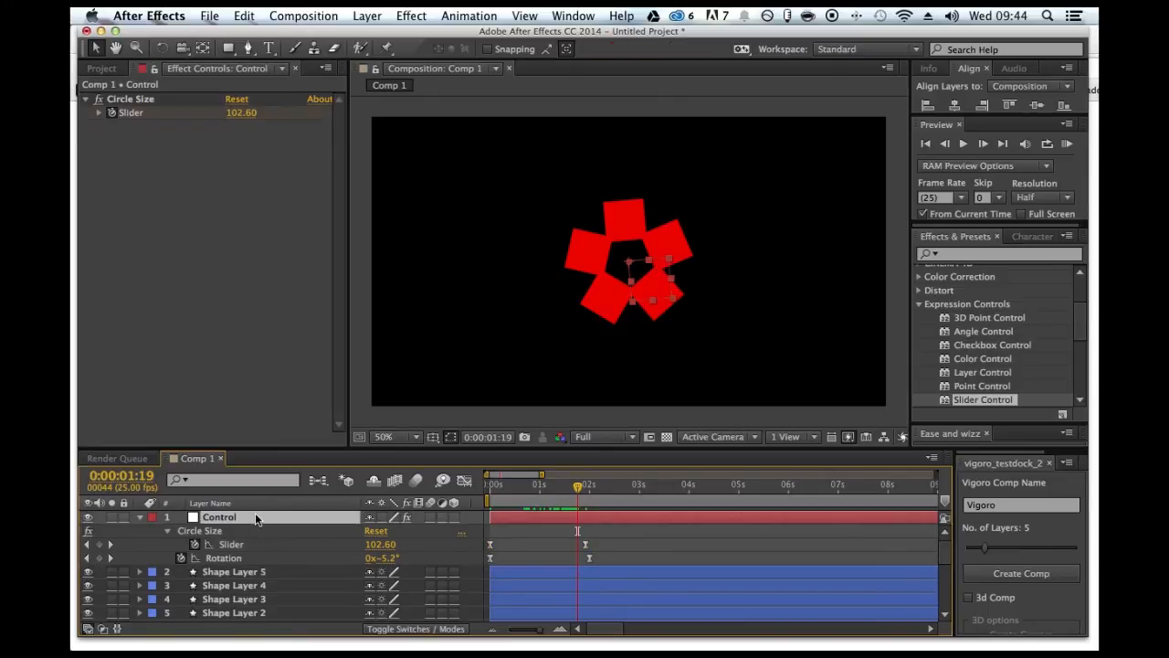
{"action": "left_click", "coordinate": [141, 516]}
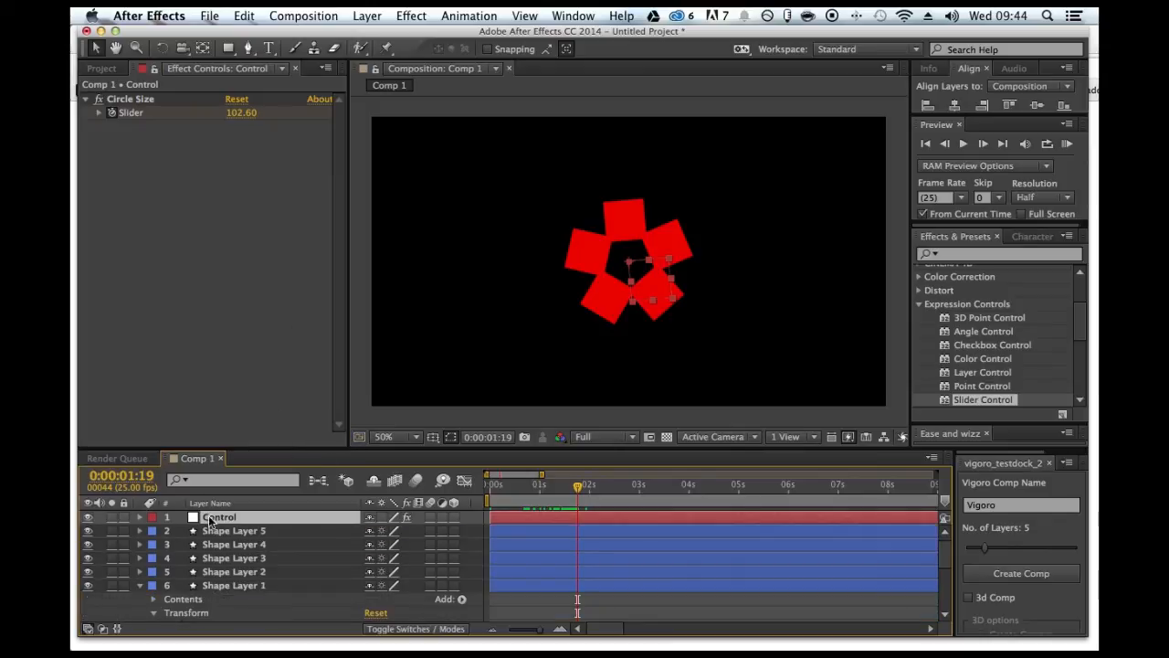
Step: Create a new shape layer containing an Ellipse path and a red Fill
{"action": "left_click", "coordinate": [303, 15]}
{"action": "mouse_move", "coordinate": [367, 15]}
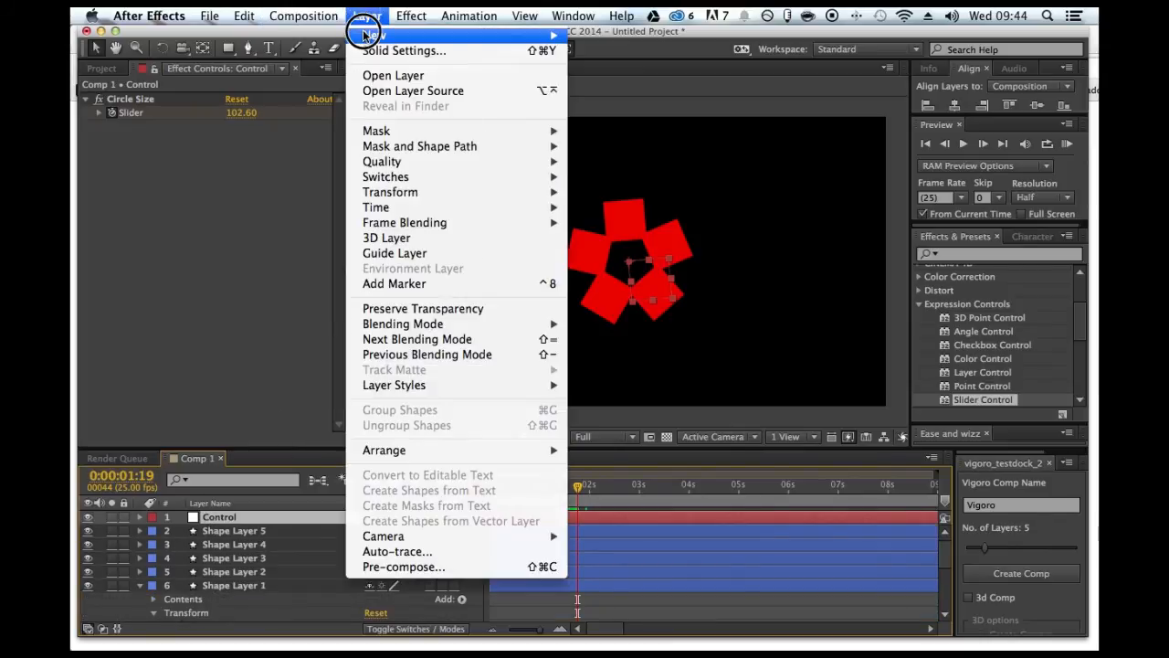
{"action": "mouse_move", "coordinate": [411, 35]}
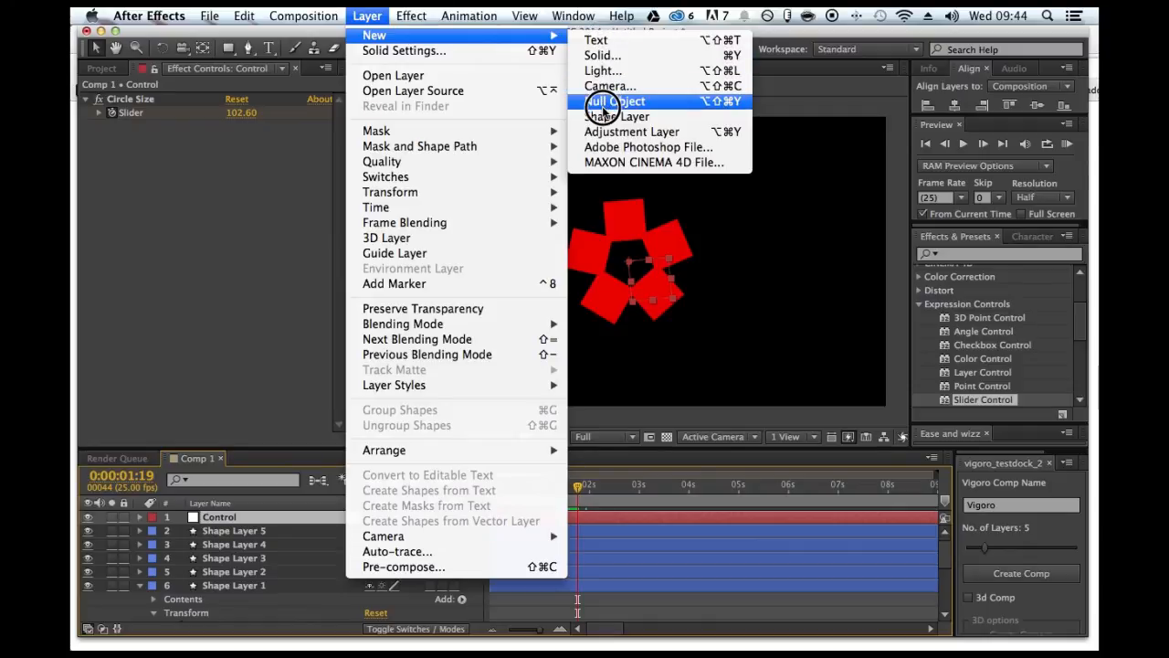
{"action": "left_click", "coordinate": [607, 116]}
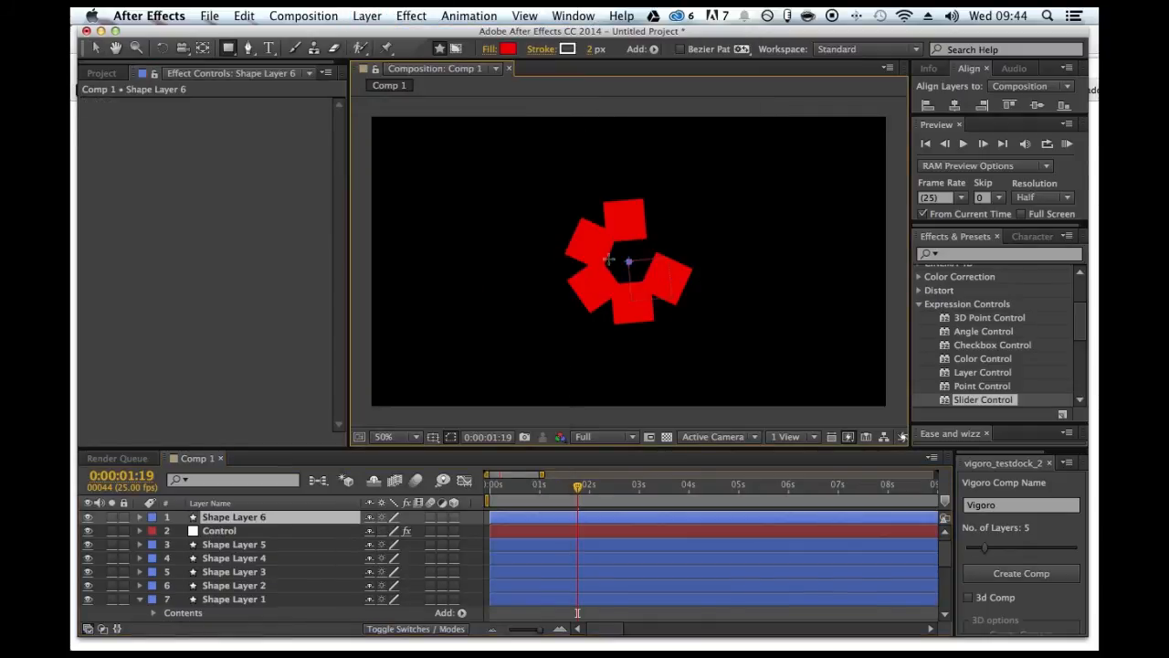
{"action": "left_click", "coordinate": [653, 49]}
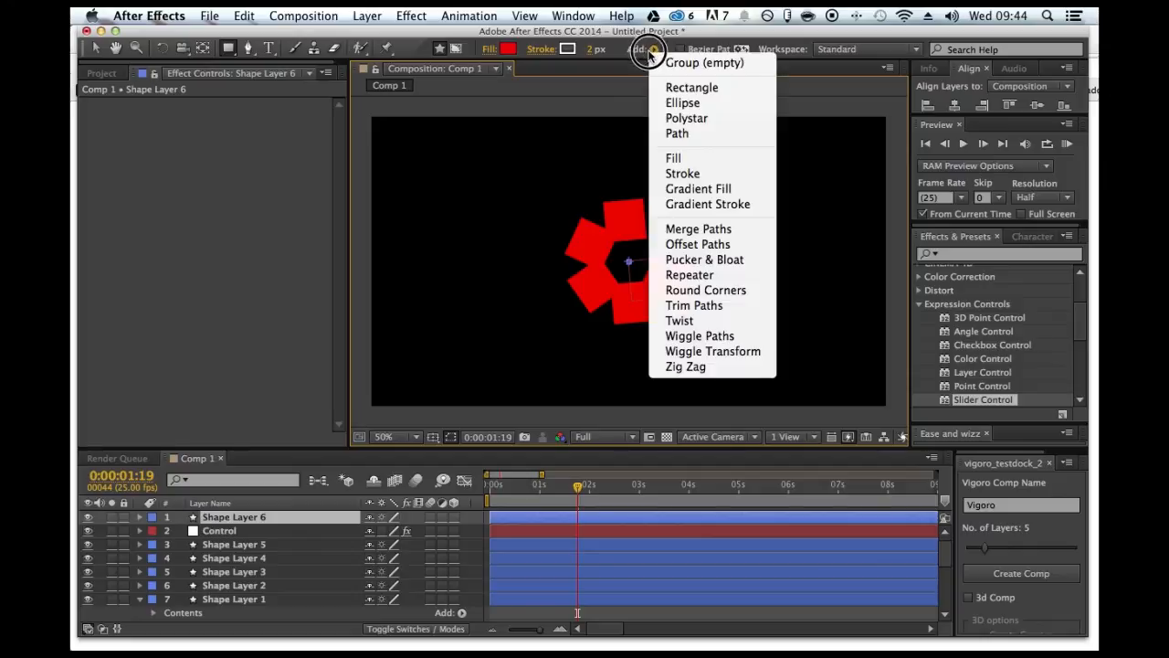
{"action": "left_click", "coordinate": [672, 102]}
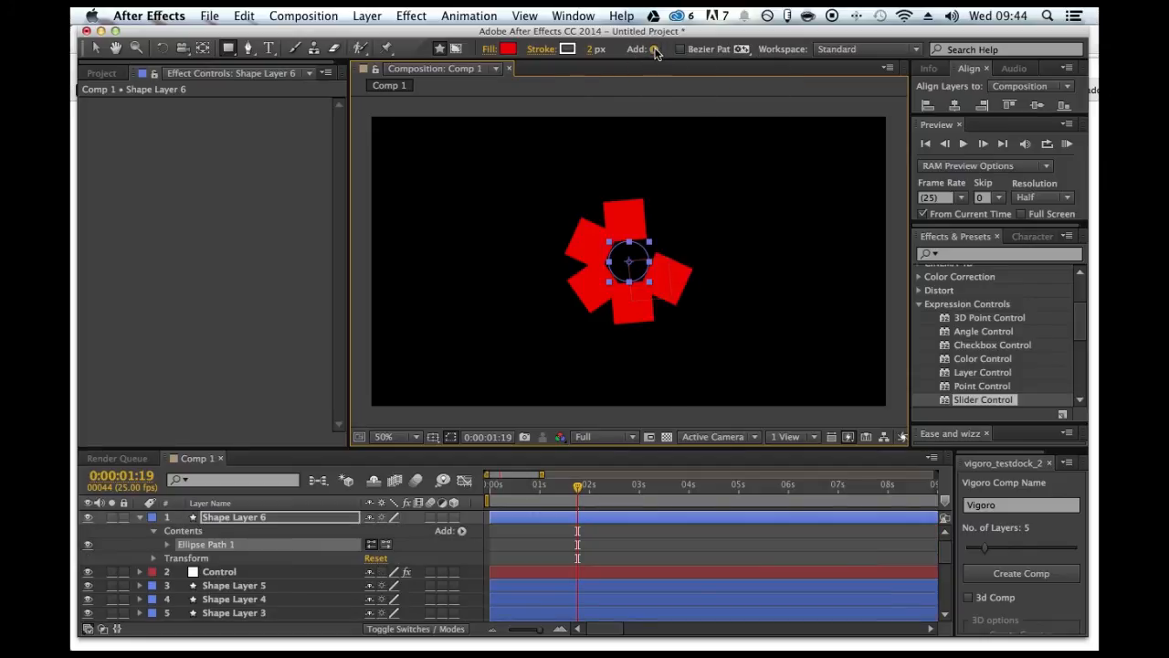
{"action": "left_click", "coordinate": [653, 48]}
{"action": "left_click", "coordinate": [674, 158]}
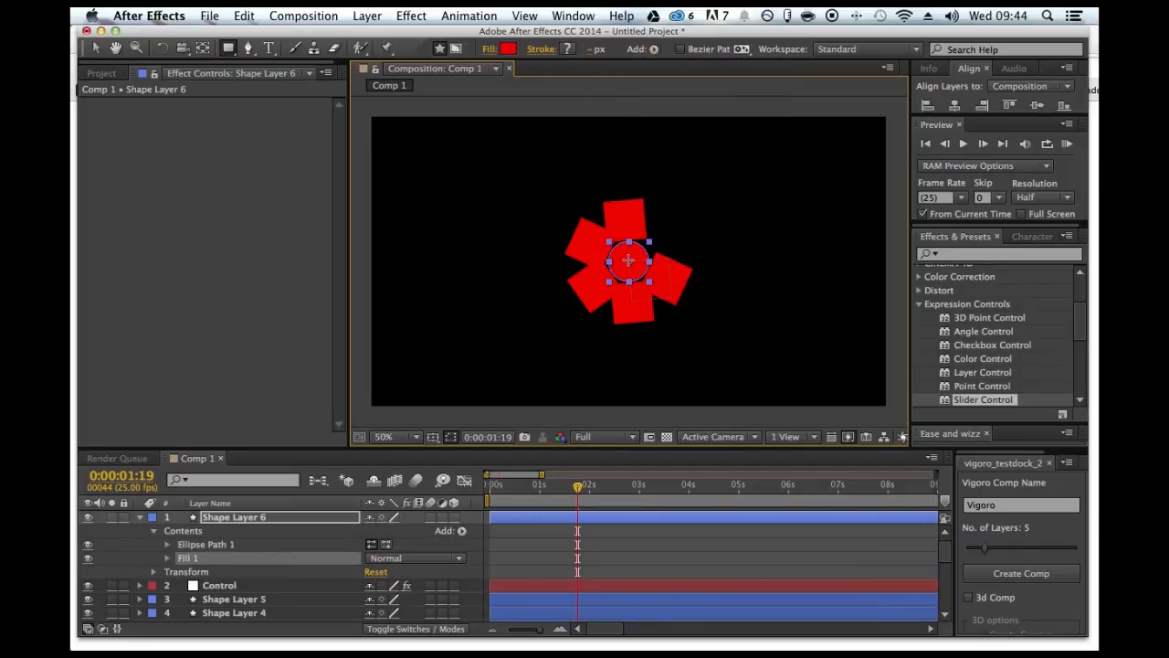
Step: Collapse the new shape layer's contents and place the Control null above it in the layer stack
{"action": "scroll", "coordinate": [629, 260], "scroll_direction": "up", "scroll_amount": 2}
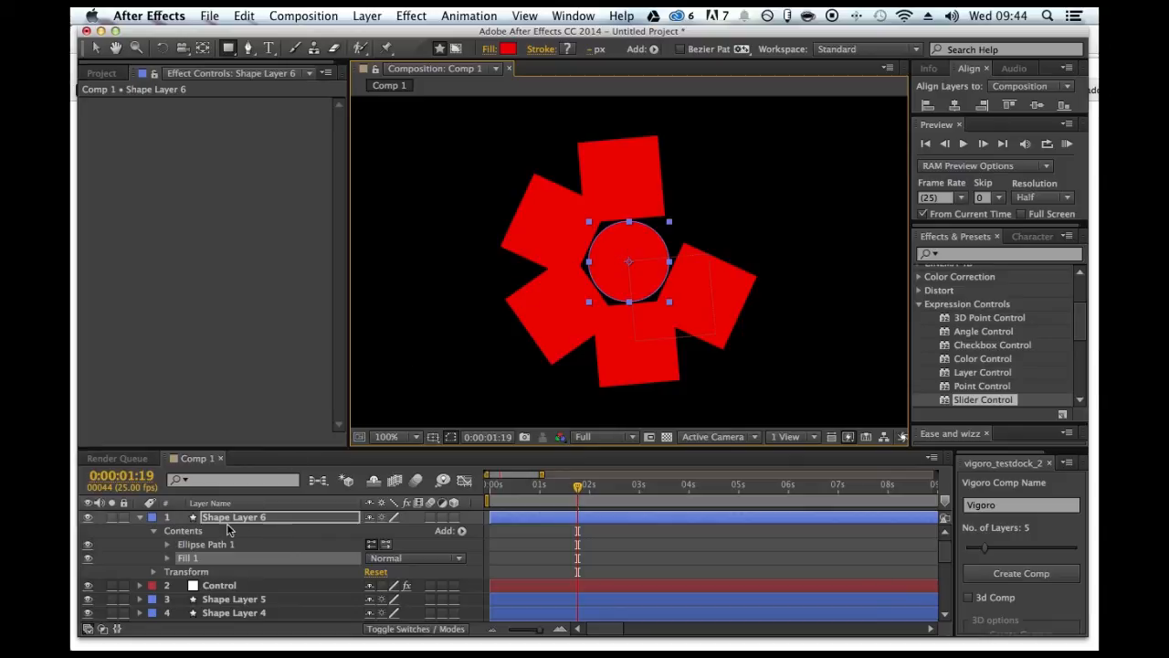
{"action": "left_click", "coordinate": [154, 531]}
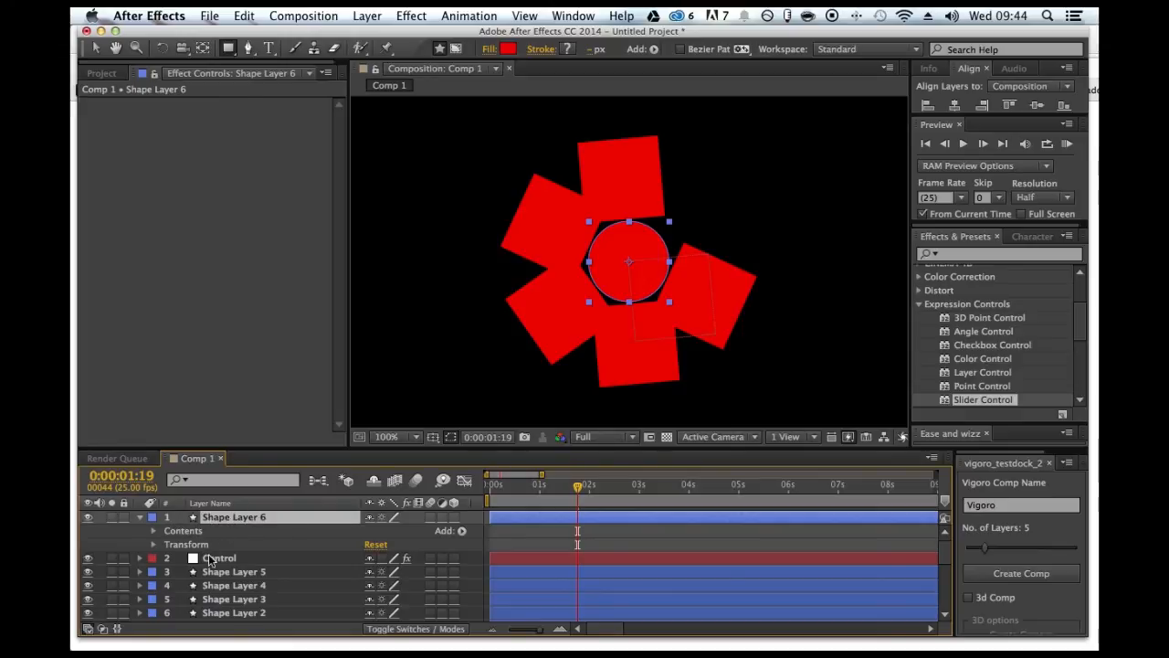
{"action": "left_click", "coordinate": [209, 554]}
{"action": "left_click_drag", "start_coordinate": [216, 516], "coordinate": [216, 523]}
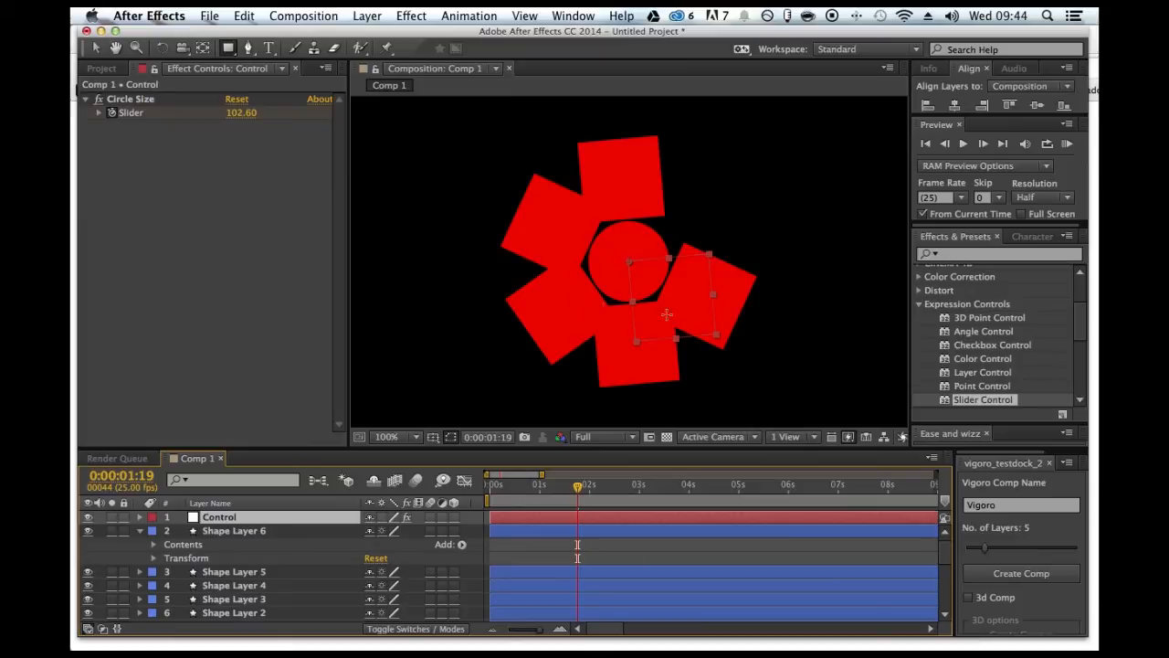
Step: Copy only the Anchor Point expression from Shape Layer 5 and paste it onto the circle's Shape Layer 6
{"action": "left_click", "coordinate": [229, 531]}
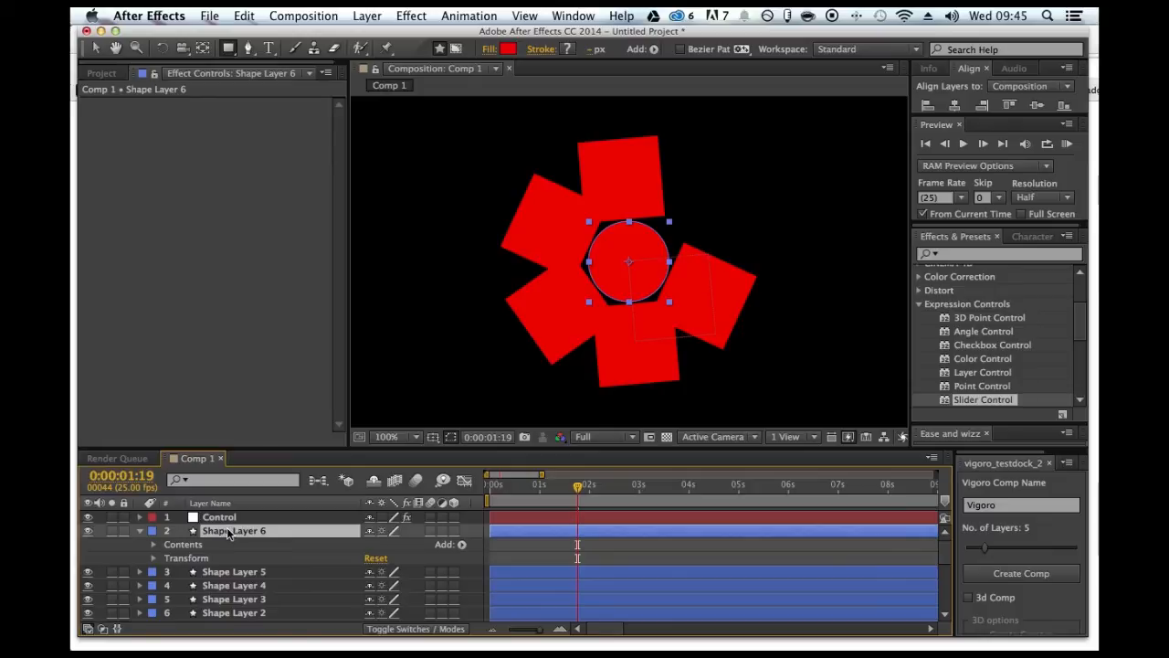
{"action": "left_click", "coordinate": [140, 571]}
{"action": "left_click", "coordinate": [149, 585]}
{"action": "left_click", "coordinate": [153, 598]}
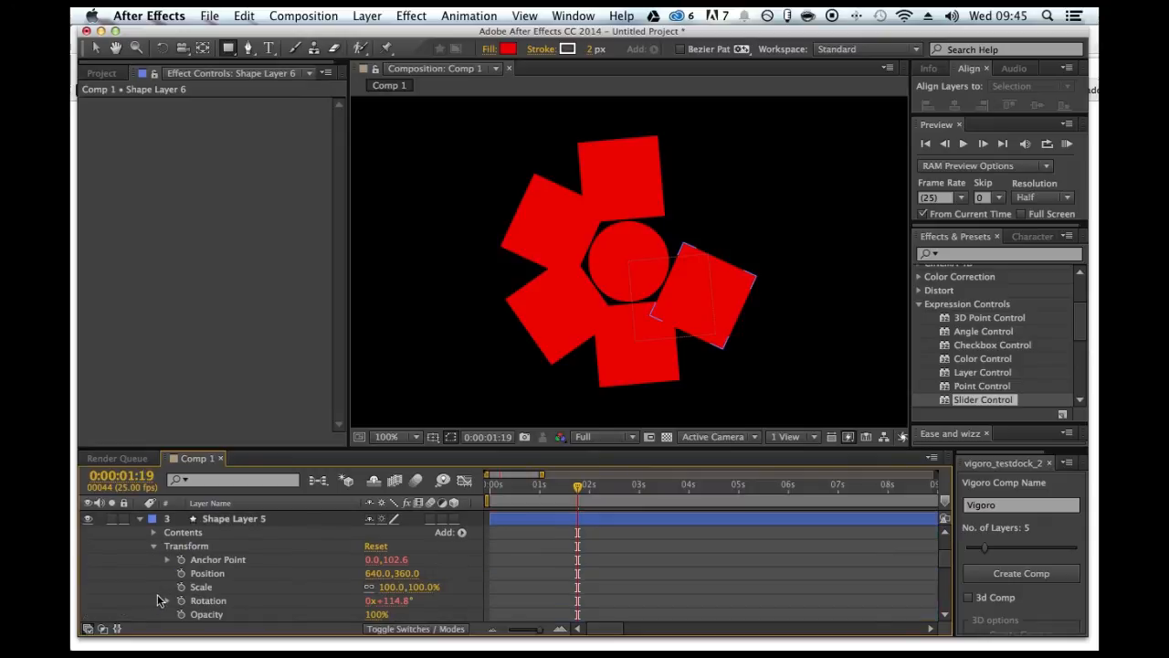
{"action": "right_click", "coordinate": [206, 558]}
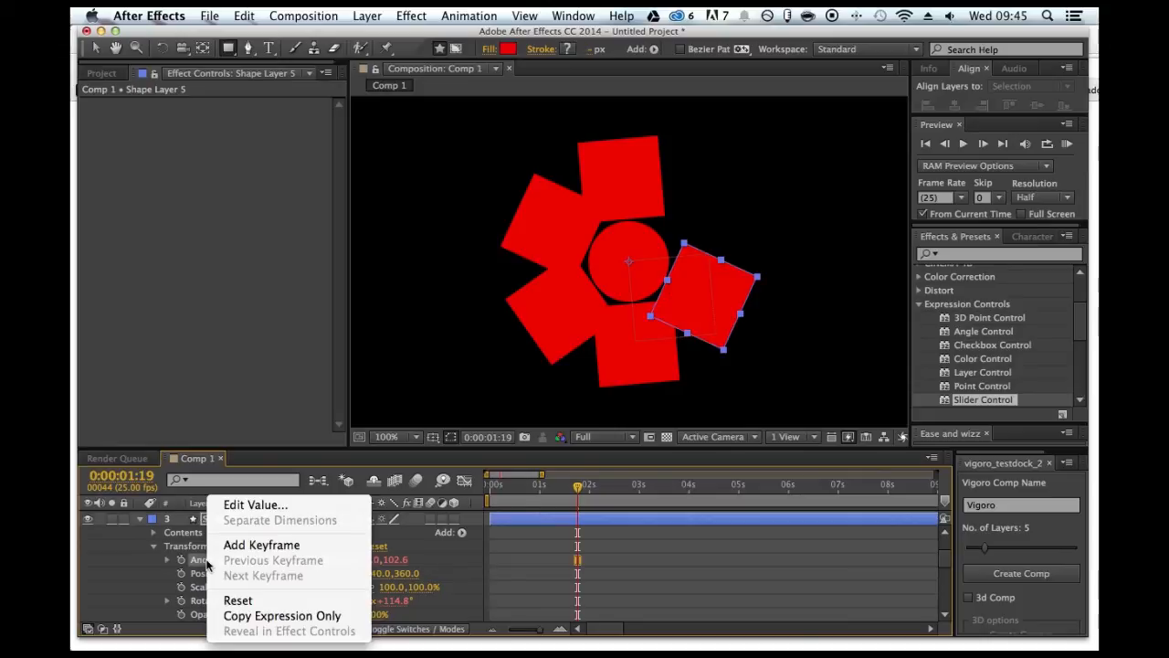
{"action": "left_click", "coordinate": [225, 617]}
{"action": "scroll", "coordinate": [213, 571], "scroll_direction": "up", "scroll_amount": 2}
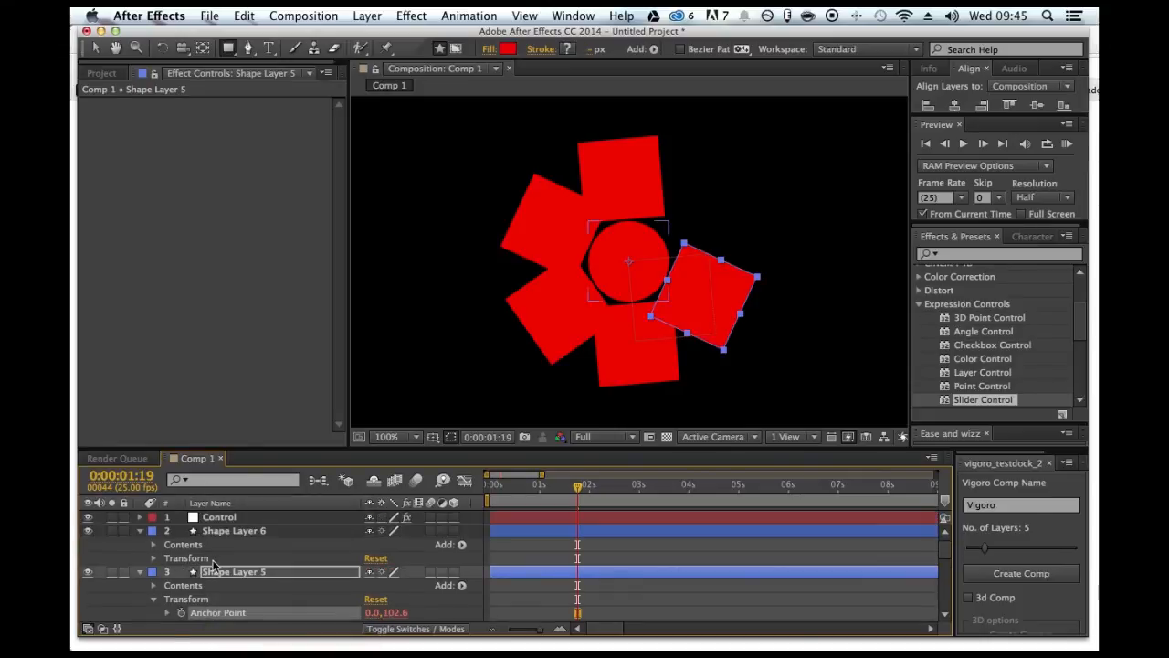
{"action": "left_click", "coordinate": [219, 532]}
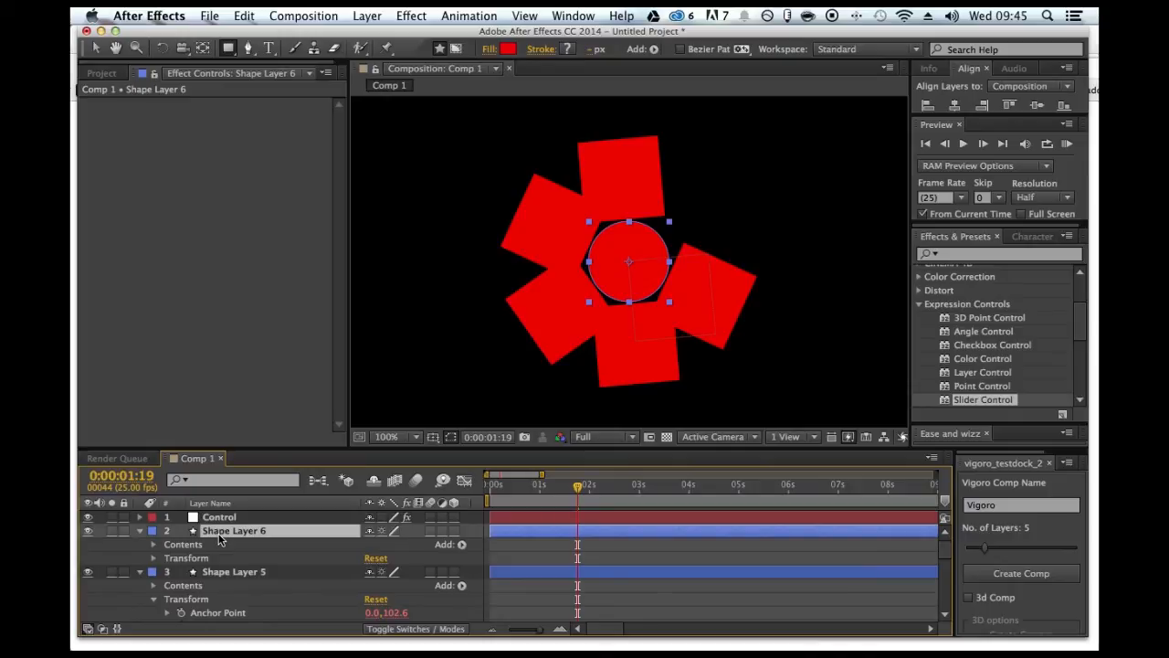
{"action": "key", "text": "super+v"}
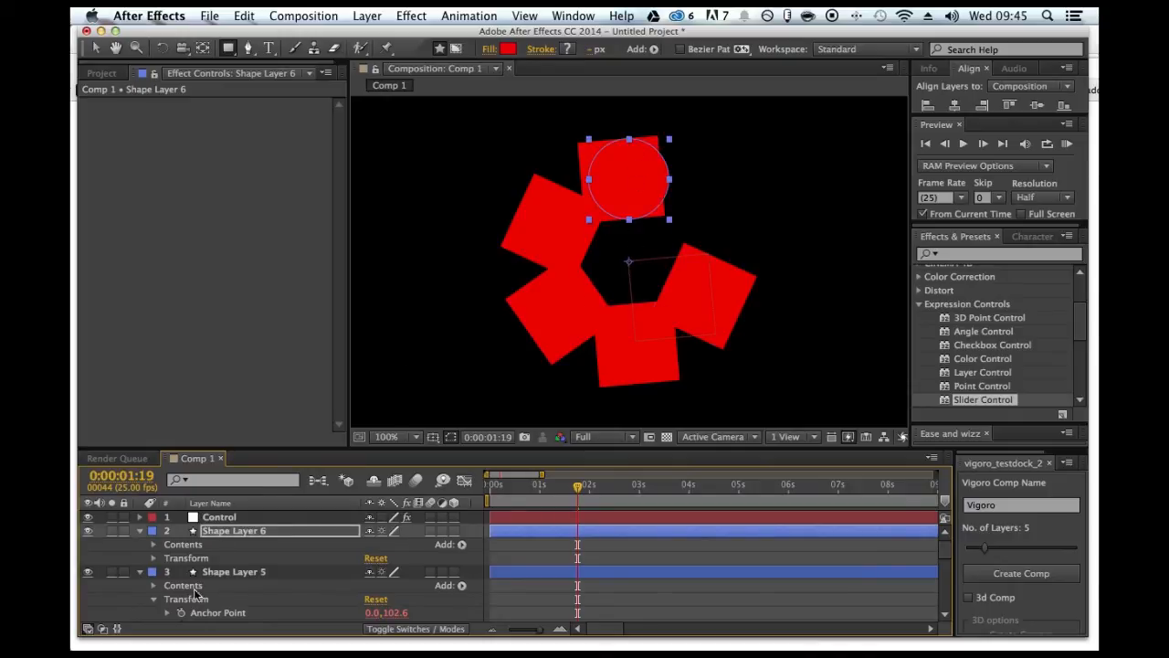
Step: Copy only the Rotation expression from Shape Layer 5 and paste it onto the circle's Shape Layer 6
{"action": "scroll", "coordinate": [195, 594], "scroll_direction": "down", "scroll_amount": 3}
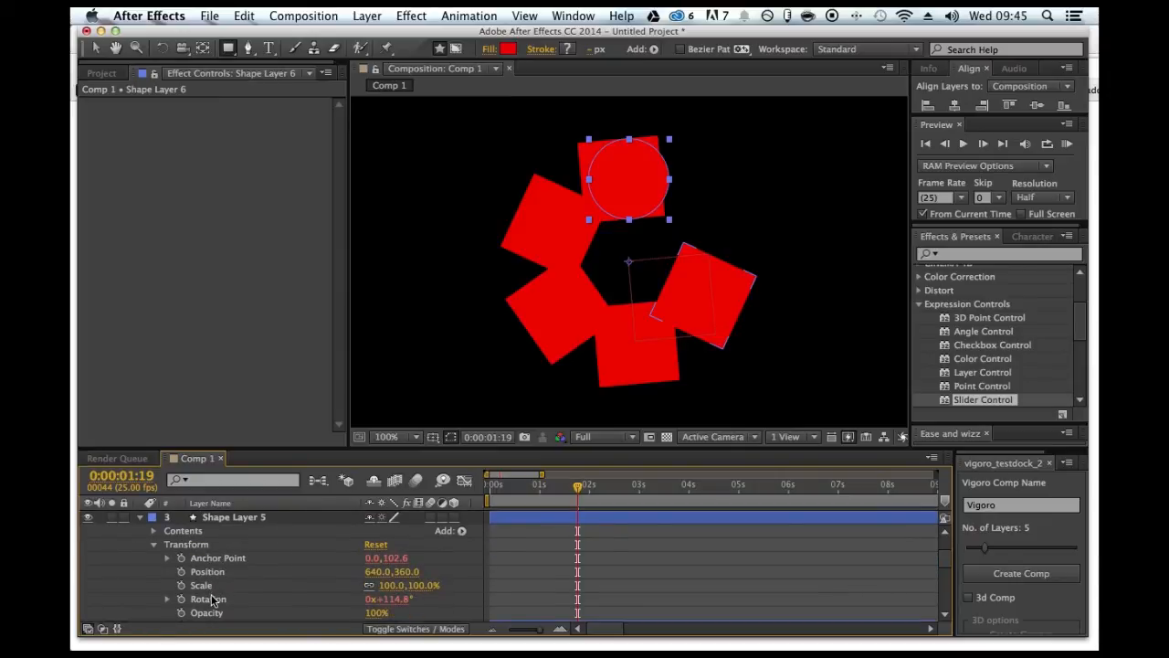
{"action": "right_click", "coordinate": [213, 598]}
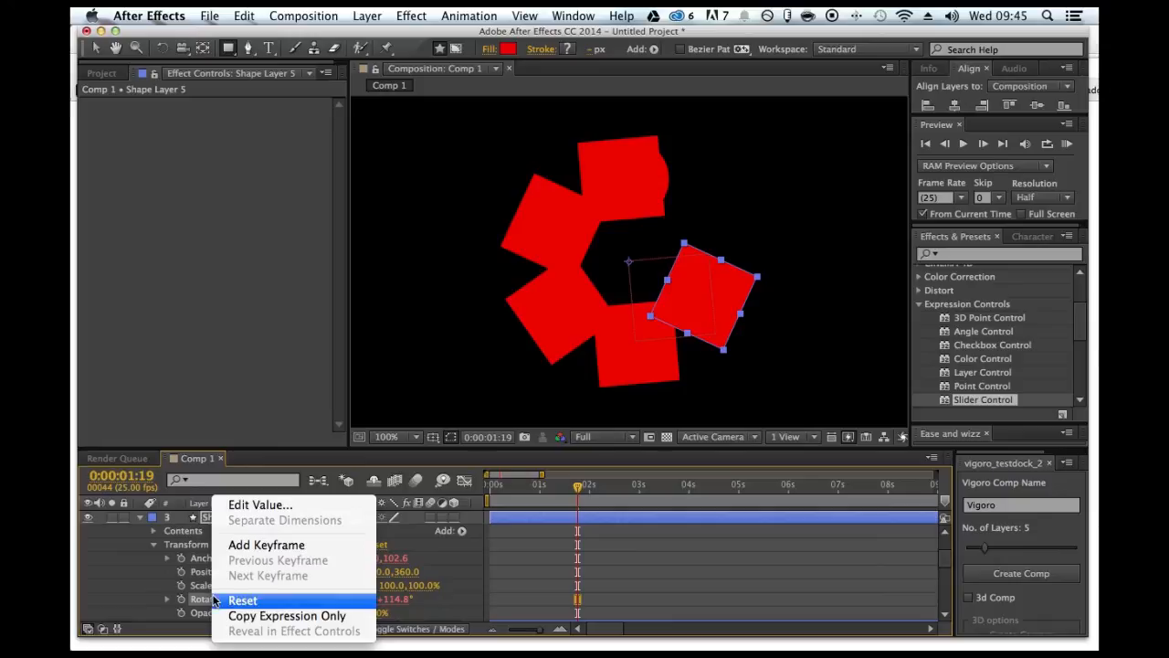
{"action": "left_click", "coordinate": [223, 615]}
{"action": "scroll", "coordinate": [224, 548], "scroll_direction": "up", "scroll_amount": 3}
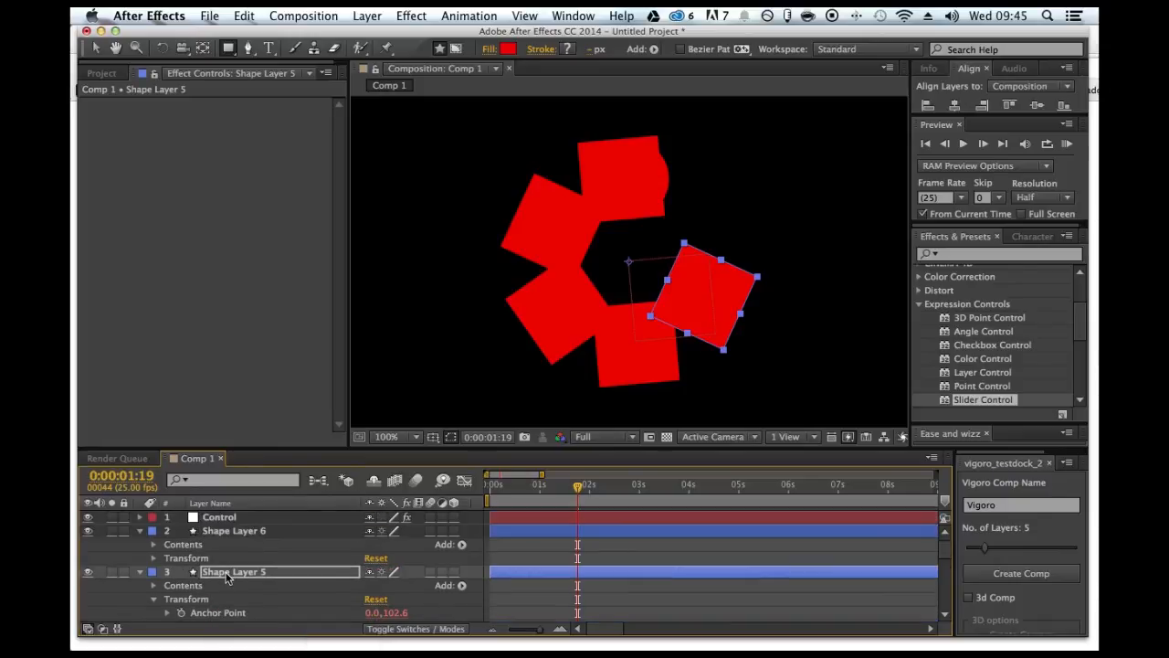
{"action": "left_click", "coordinate": [228, 531]}
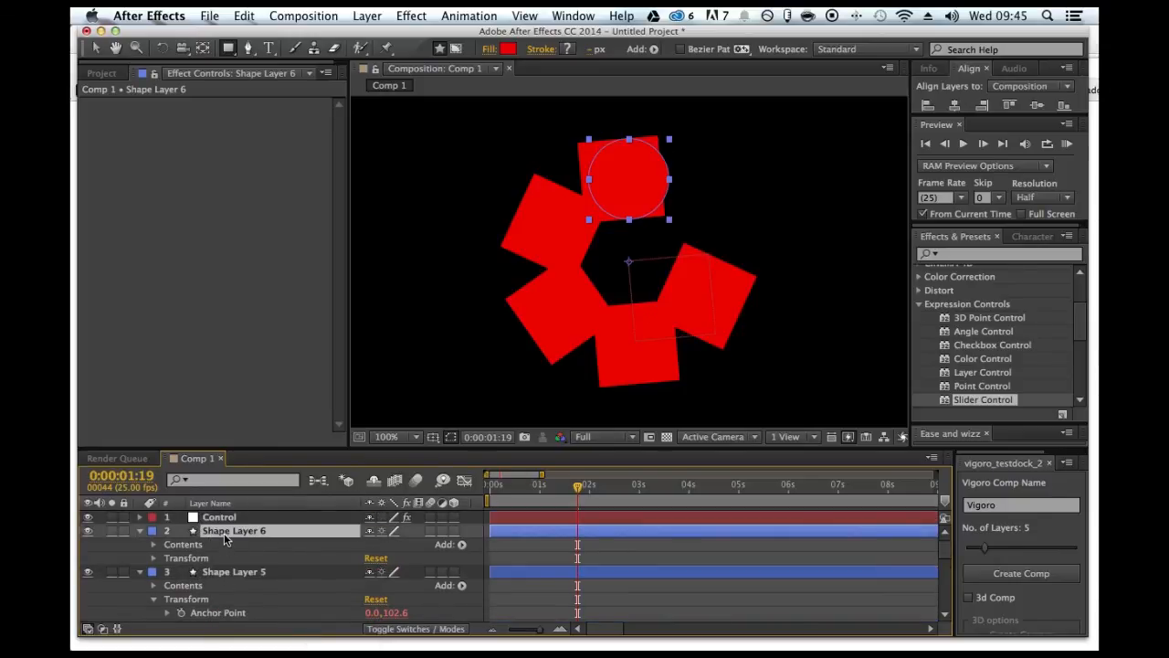
{"action": "key", "text": "super+v"}
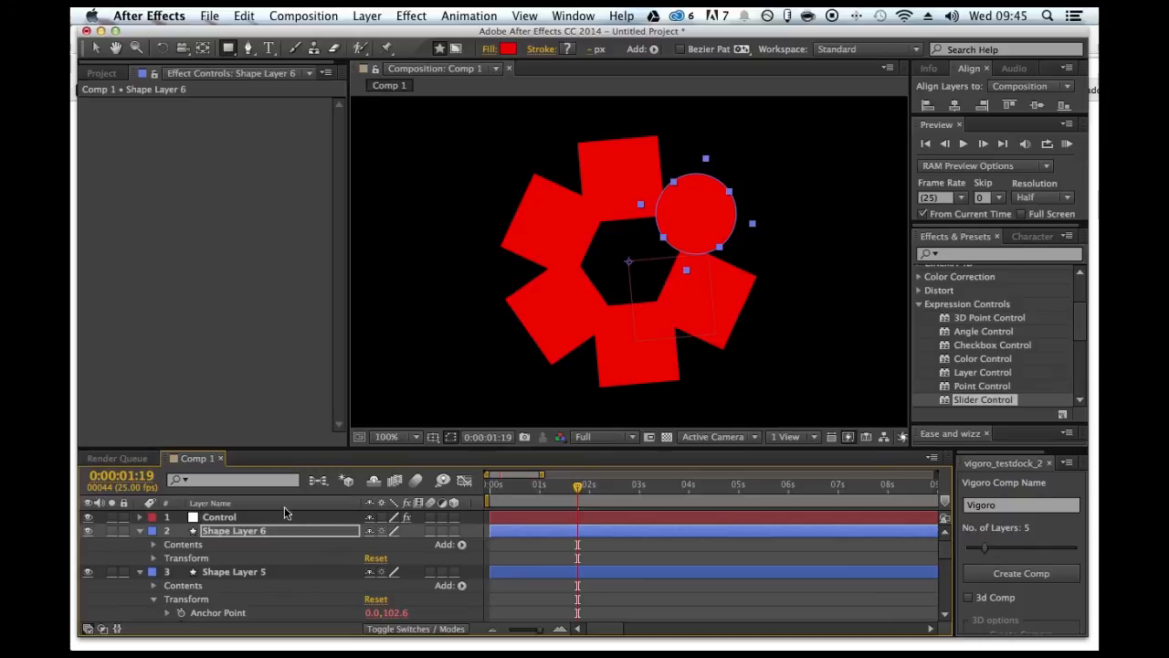
Step: Set the Control null's Circle Size slider to 125.6 at 0:00:01:19 and delete the circle's Shape Layer 6
{"action": "left_click", "coordinate": [262, 518]}
{"action": "left_click_drag", "start_coordinate": [245, 123], "coordinate": [279, 132]}
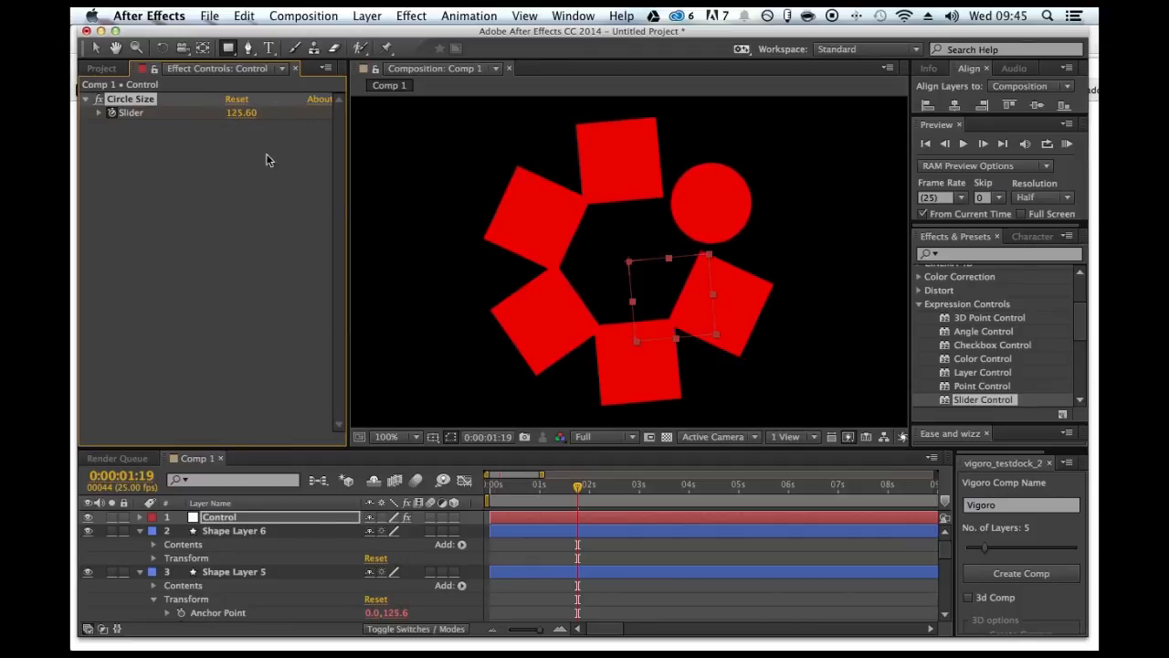
{"action": "left_click", "coordinate": [217, 530]}
{"action": "key", "text": "Delete"}
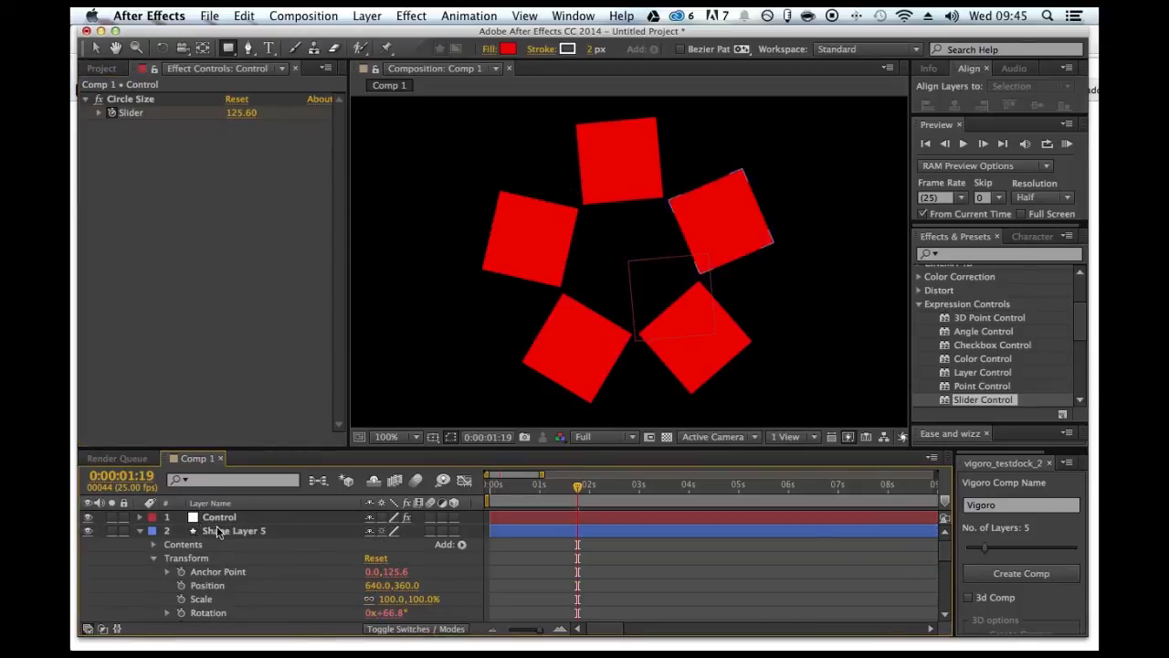
Step: Create a text layer reading "TEXT" and return to the Selection tool
{"action": "left_click", "coordinate": [367, 15]}
{"action": "mouse_move", "coordinate": [484, 35]}
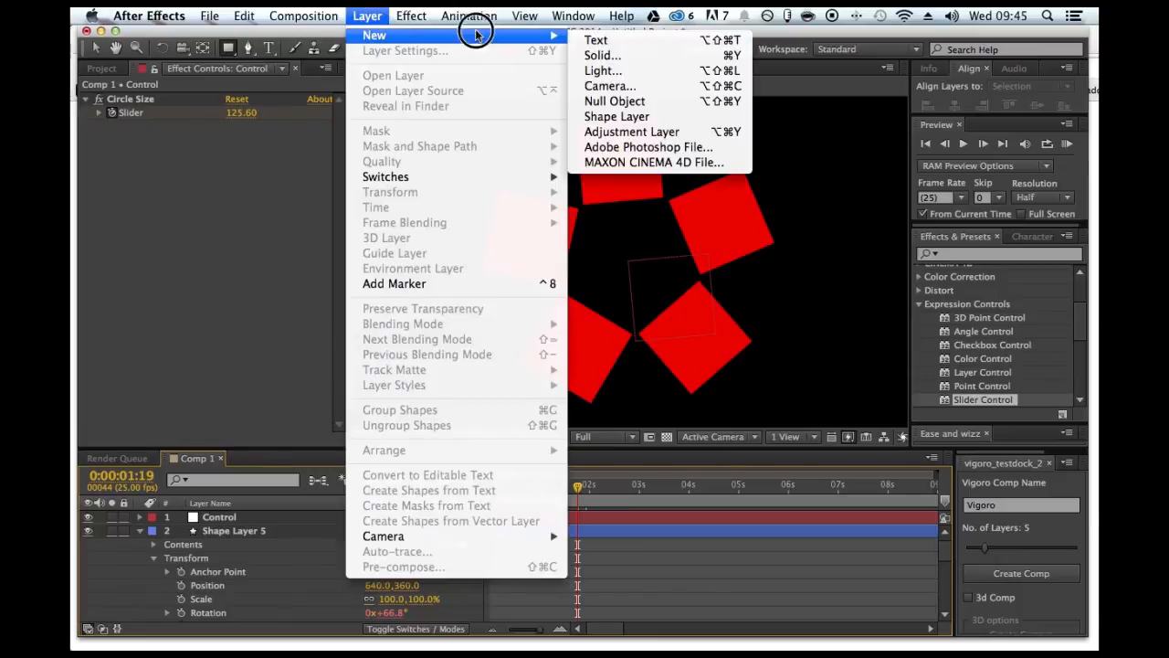
{"action": "left_click", "coordinate": [607, 39]}
{"action": "type", "text": "TEXT"}
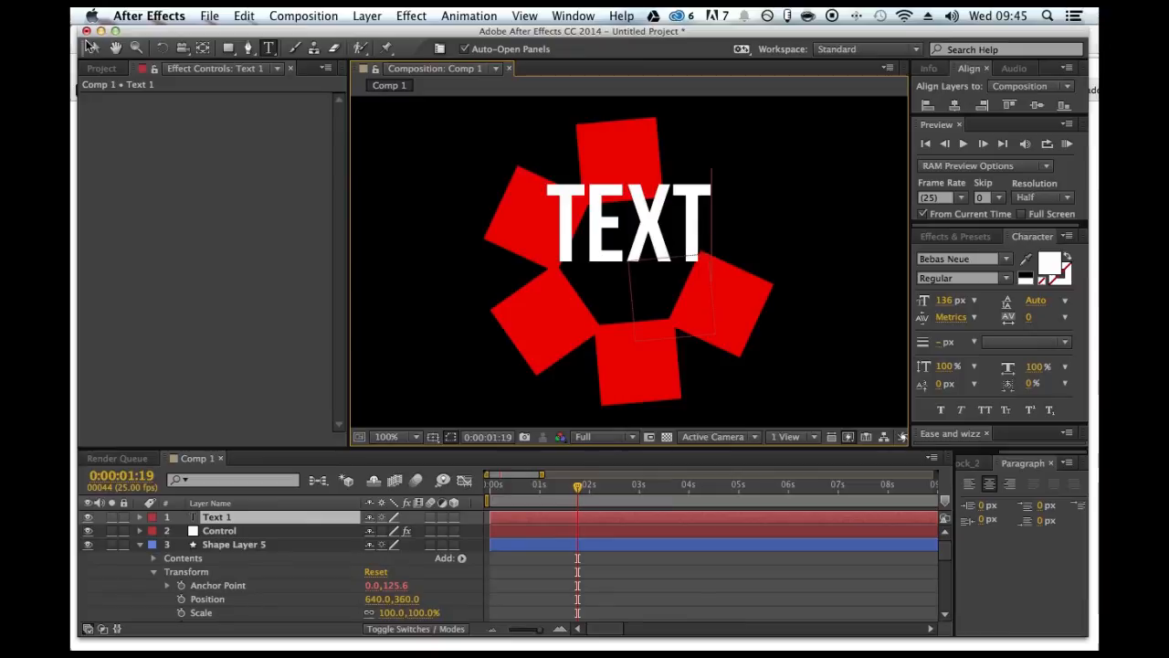
{"action": "left_click", "coordinate": [91, 46]}
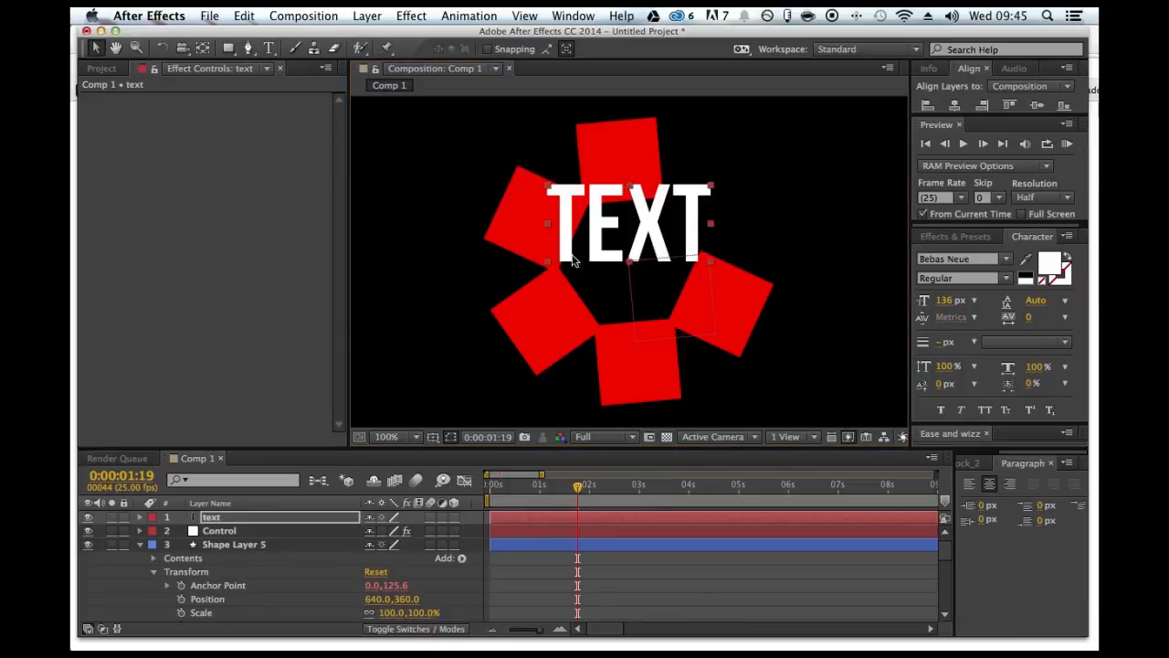
Step: Delete Shape Layers 5 through 2, keeping only Shape Layer 1 of the squares
{"action": "left_click", "coordinate": [205, 545]}
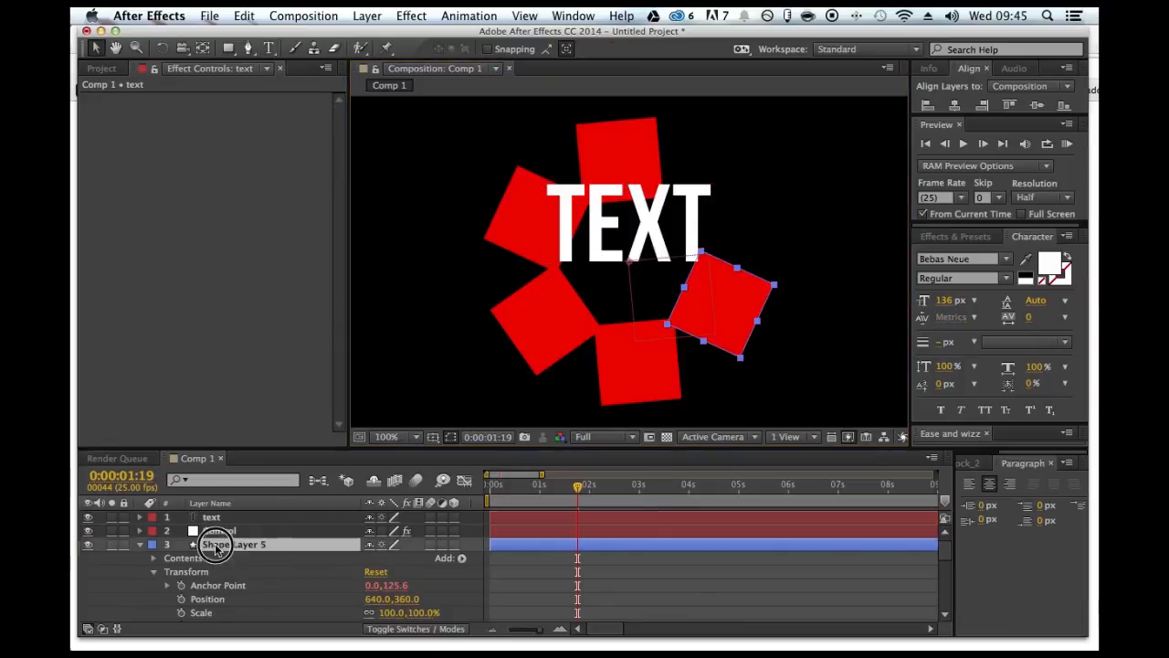
{"action": "left_click", "coordinate": [138, 545]}
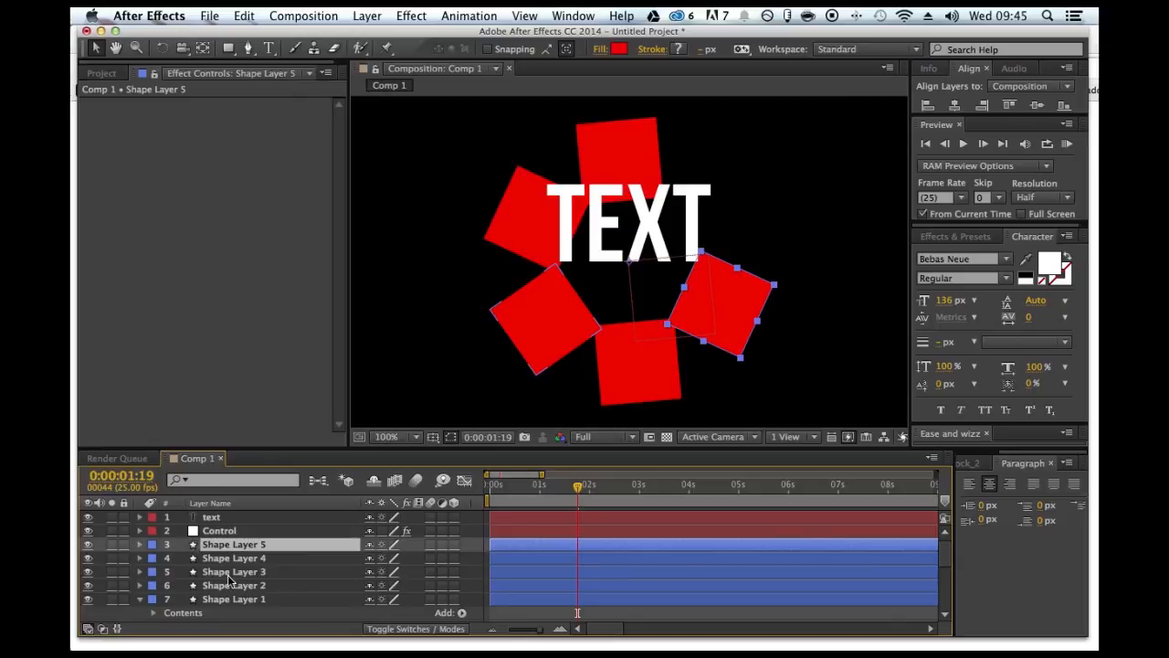
{"action": "left_click", "coordinate": [229, 586], "text": "shift"}
{"action": "key", "text": "Delete"}
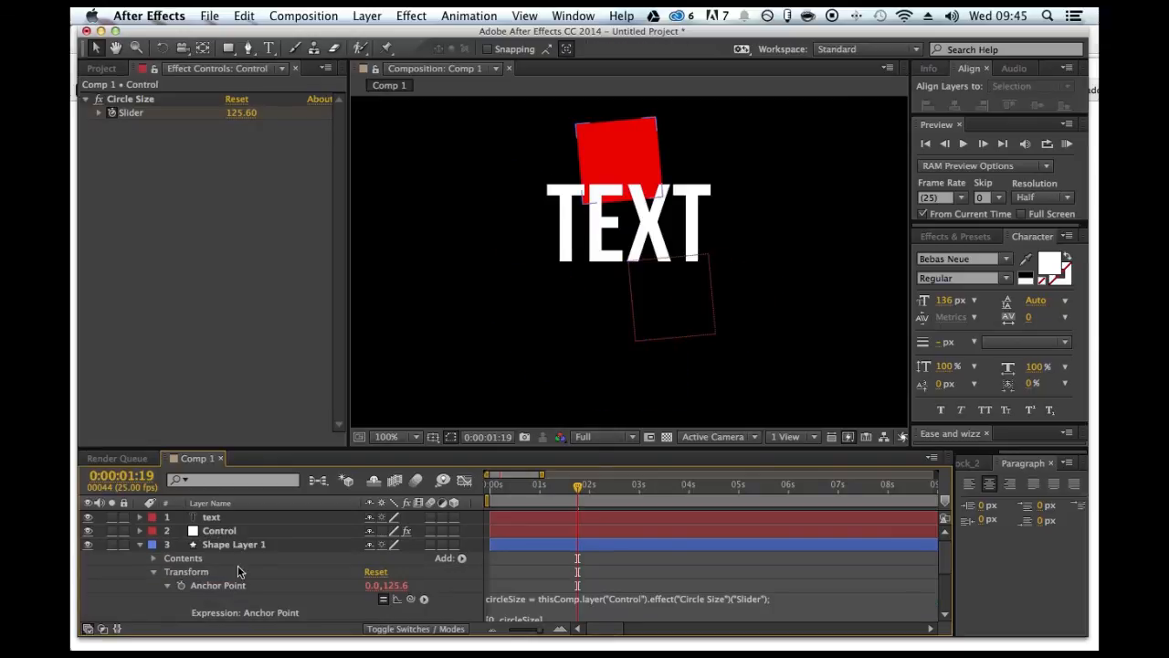
Step: Edit Shape Layer 1's Rotation expression so both numLayers and circleIndex subtract 2 instead of 1
{"action": "left_click", "coordinate": [243, 546]}
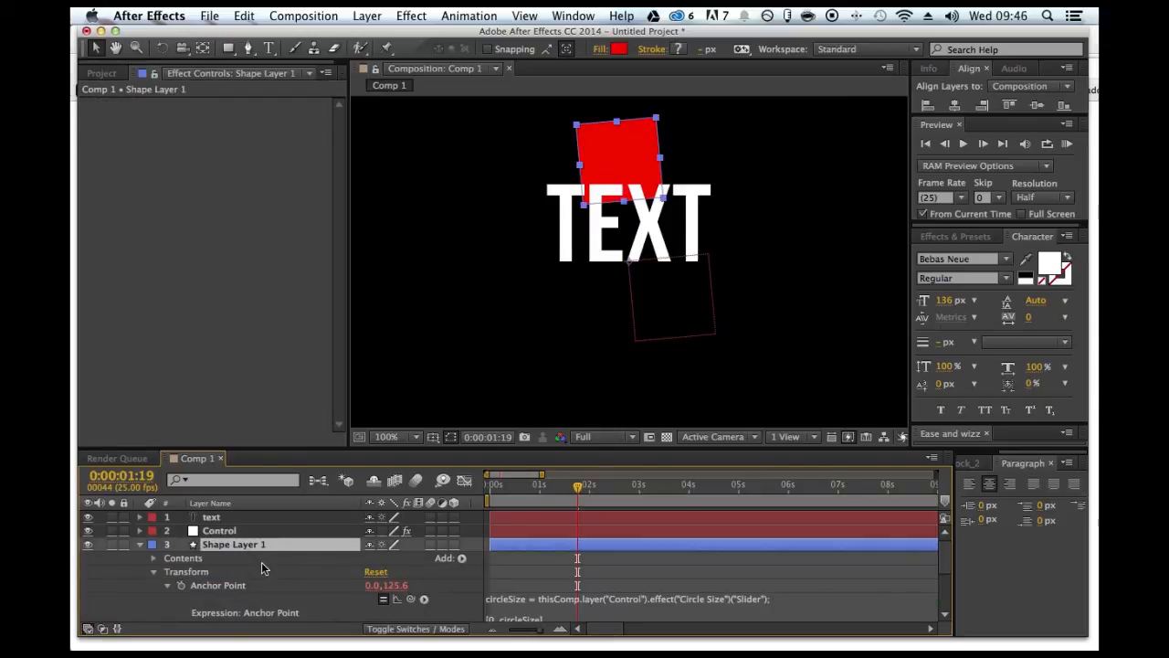
{"action": "scroll", "coordinate": [269, 575], "scroll_direction": "down", "scroll_amount": 1}
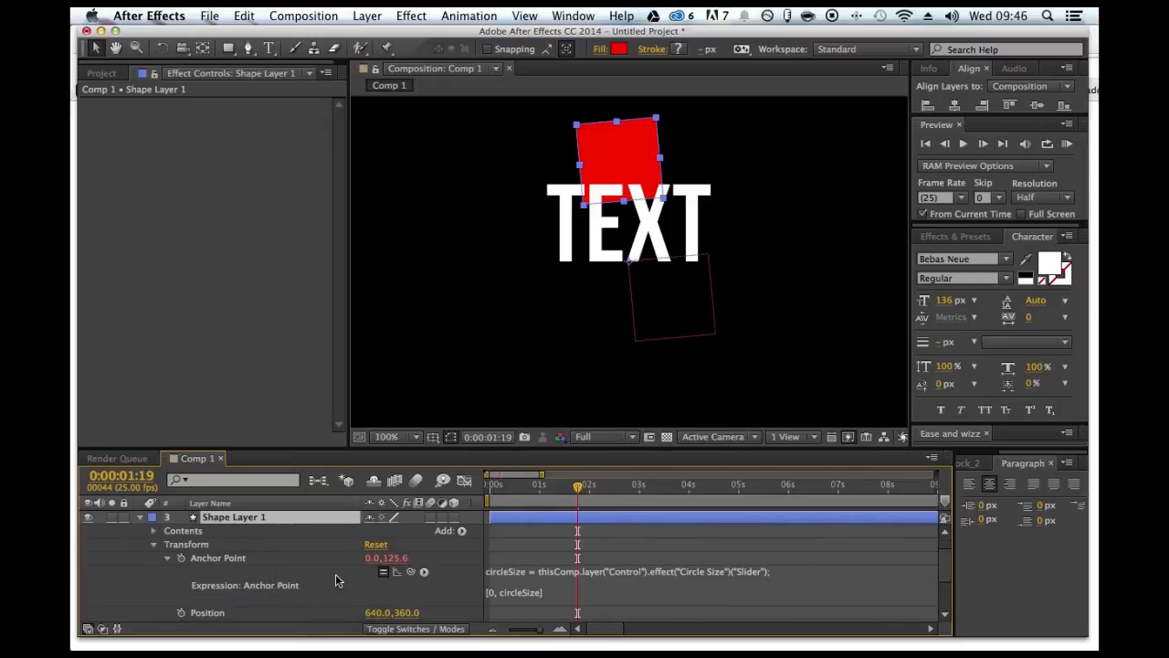
{"action": "left_click", "coordinate": [168, 557]}
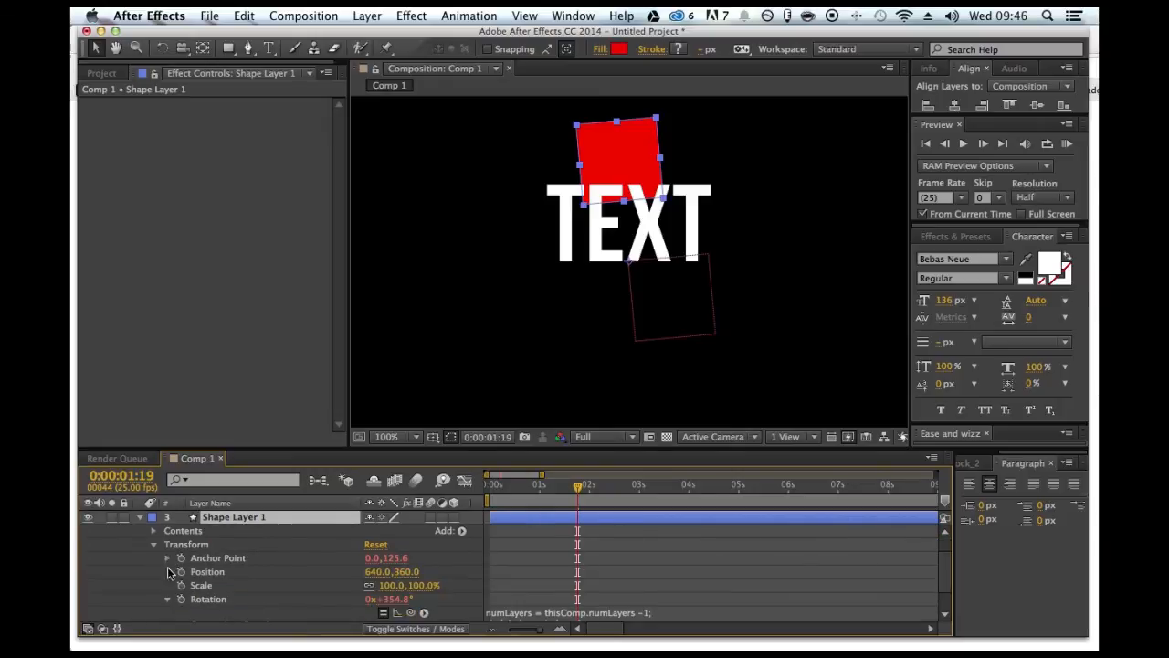
{"action": "left_click", "coordinate": [168, 598]}
{"action": "scroll", "coordinate": [528, 585], "scroll_direction": "down", "scroll_amount": 1}
{"action": "left_click", "coordinate": [573, 582]}
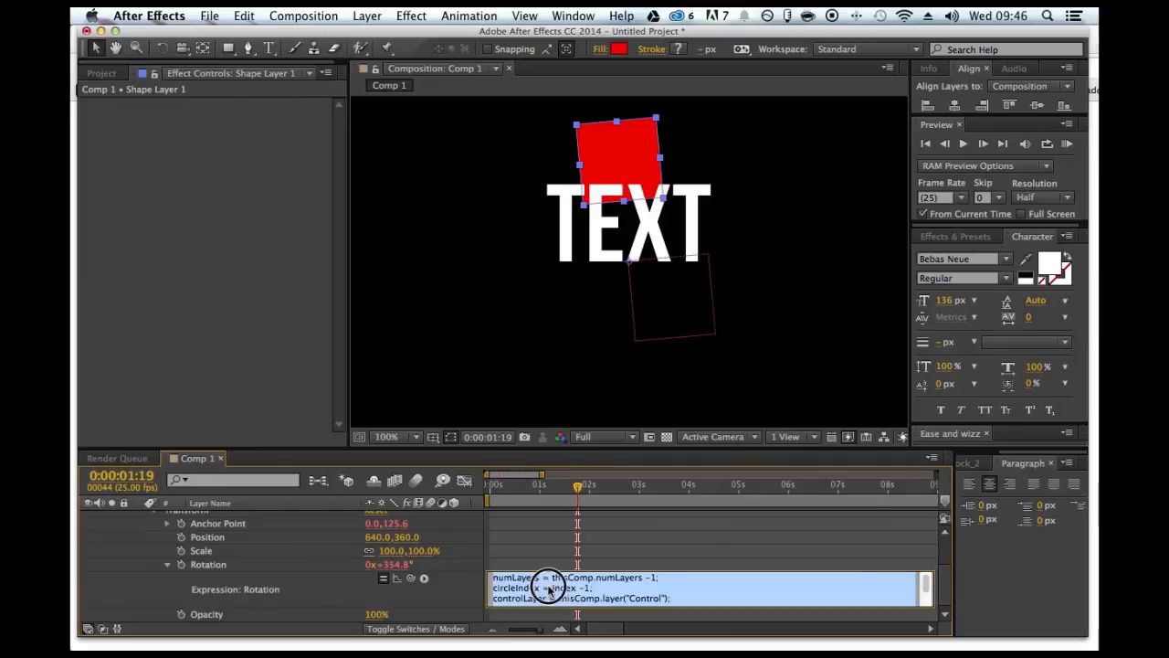
{"action": "left_click", "coordinate": [652, 578]}
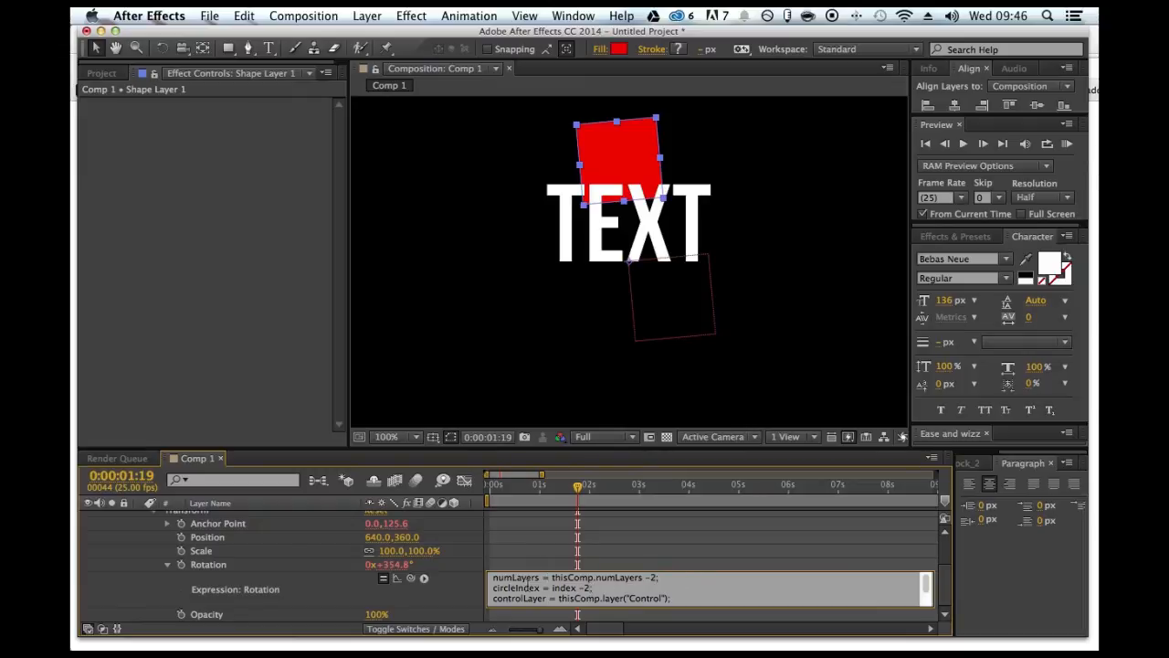
{"action": "left_click", "coordinate": [329, 583]}
{"action": "scroll", "coordinate": [322, 581], "scroll_direction": "up", "scroll_amount": 3}
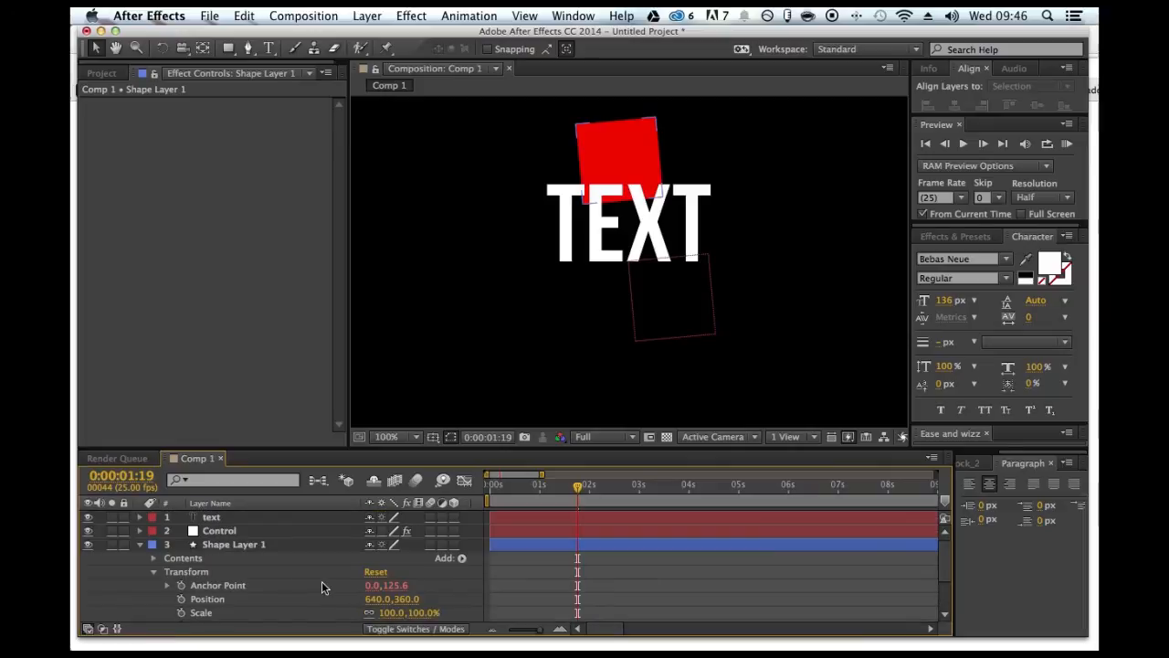
Step: Duplicate Shape Layer 1 four times and delete the text layer
{"action": "left_click", "coordinate": [213, 544]}
{"action": "key", "text": "ctrl+d"}
{"action": "key", "text": "ctrl+d"}
{"action": "key", "text": "ctrl+d"}
{"action": "key", "text": "ctrl+d"}
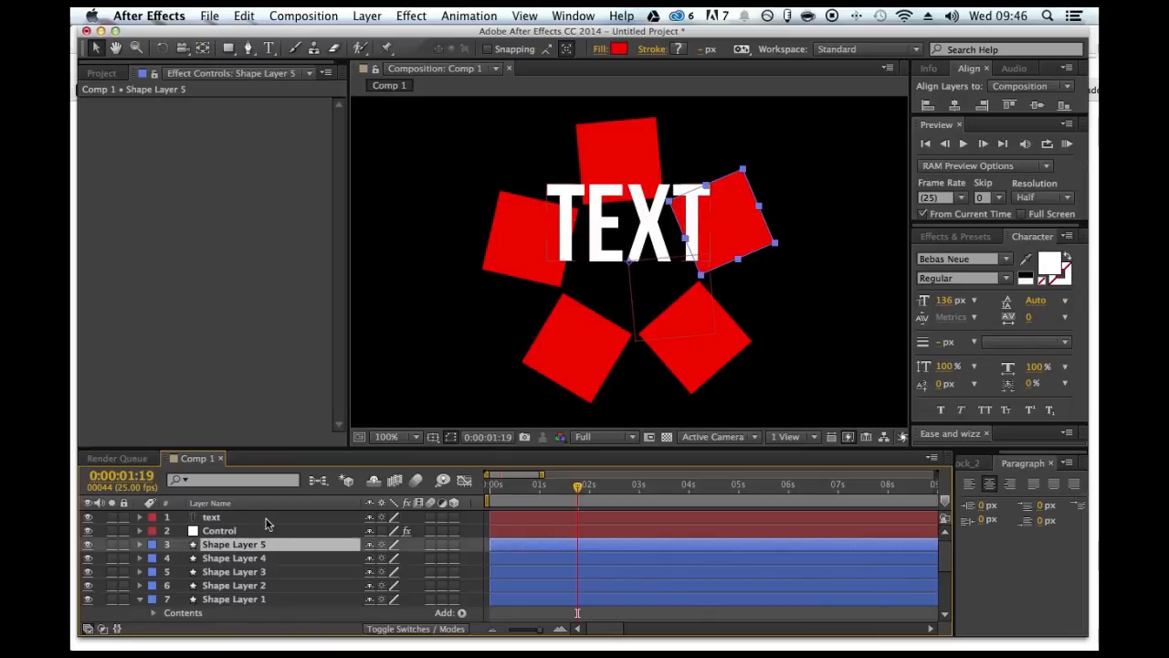
{"action": "left_click", "coordinate": [221, 519]}
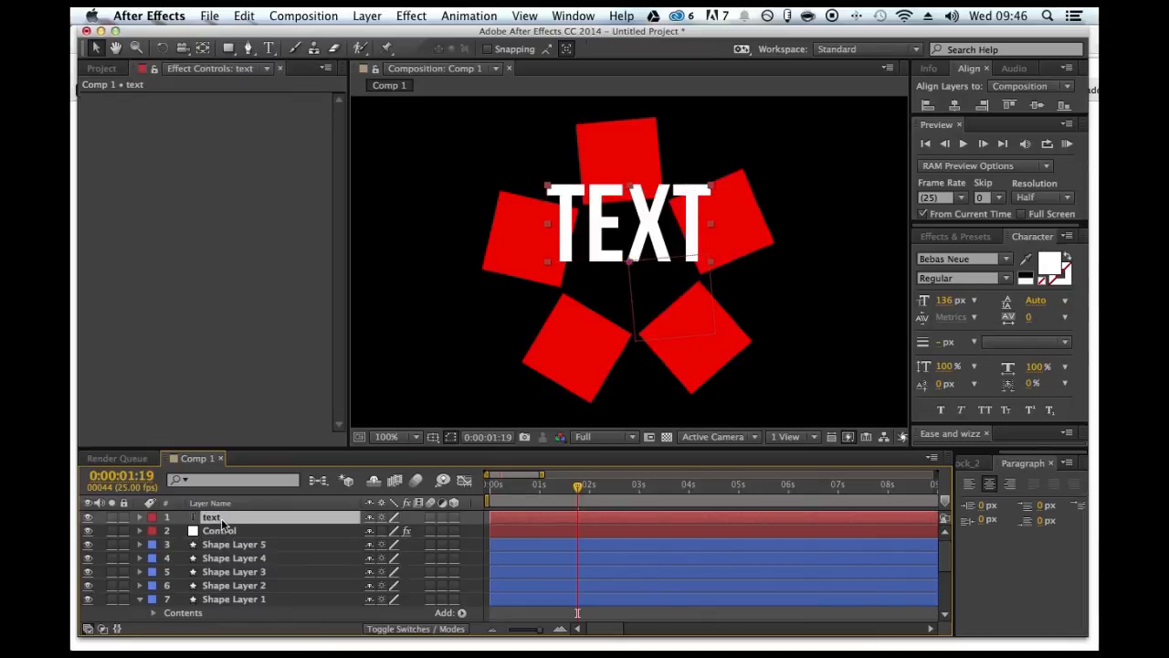
{"action": "key", "text": "Delete"}
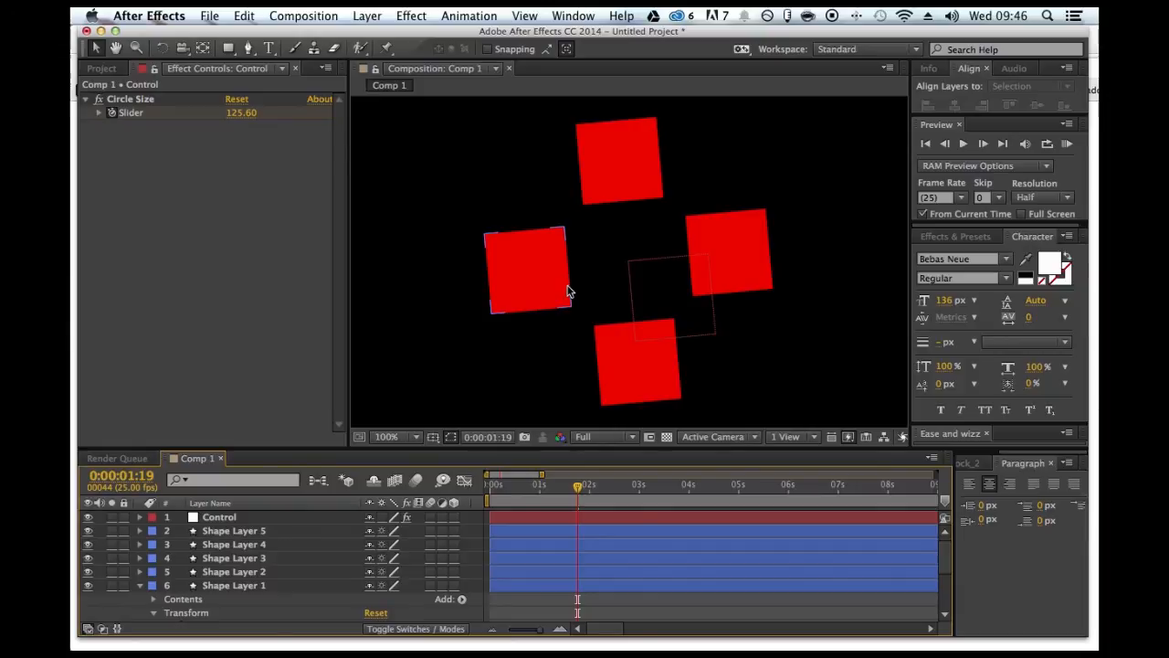
Step: Create a Vigoro comp named "Vigoro" with 6 layers using the vigoro_testdock_2 script
{"action": "left_click", "coordinate": [995, 463]}
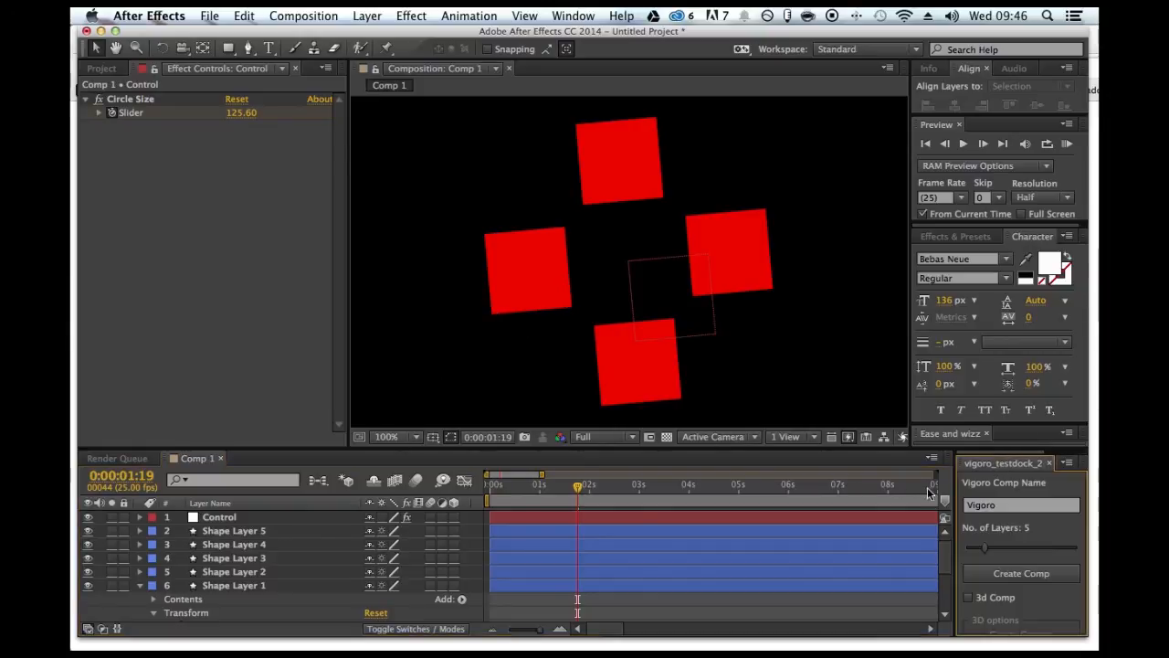
{"action": "left_click_drag", "start_coordinate": [985, 547], "coordinate": [991, 549]}
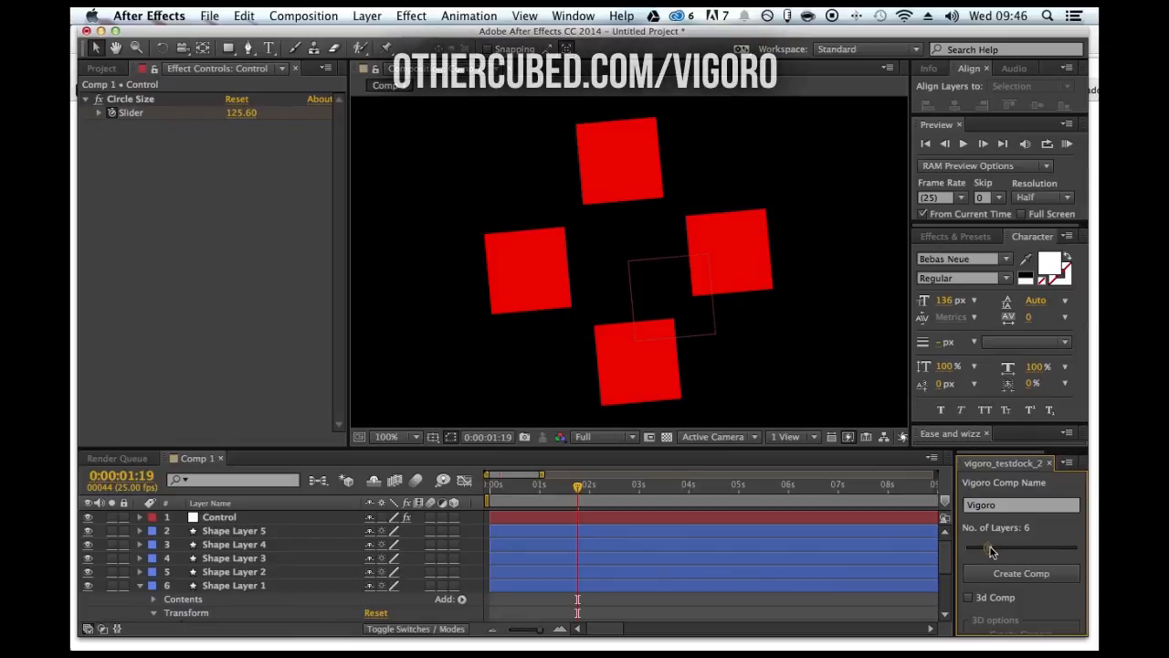
{"action": "left_click", "coordinate": [1005, 573]}
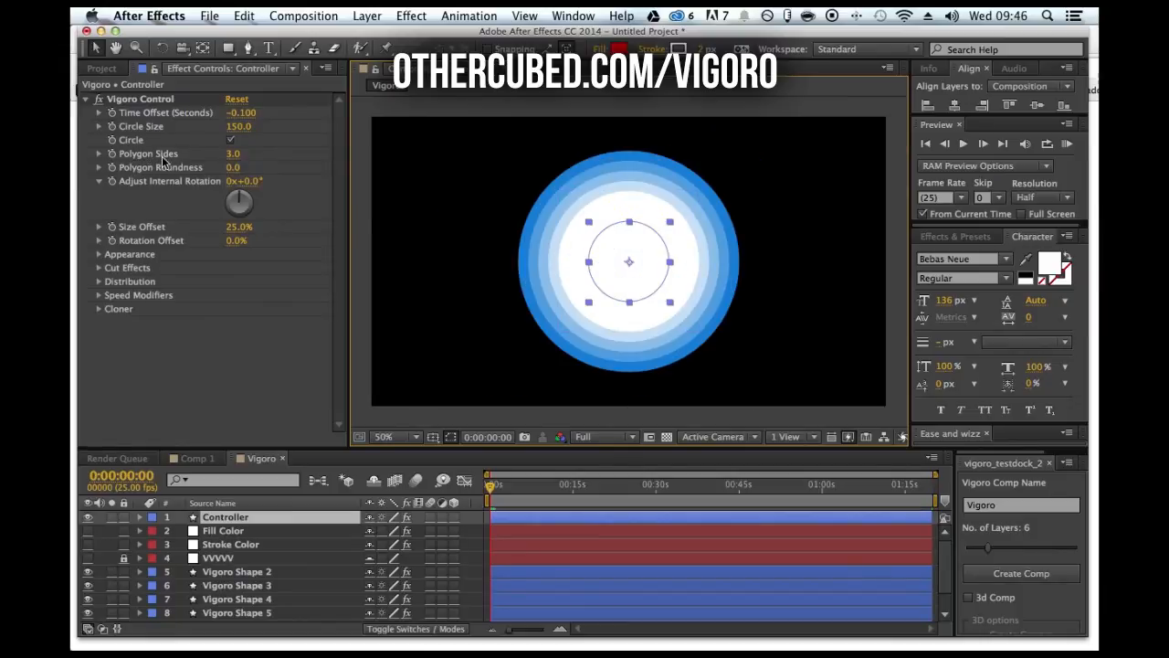
Step: Turn off the Circle option in the Controller's Vigoro Control effect and set Size Offset to 0%
{"action": "left_click", "coordinate": [230, 140]}
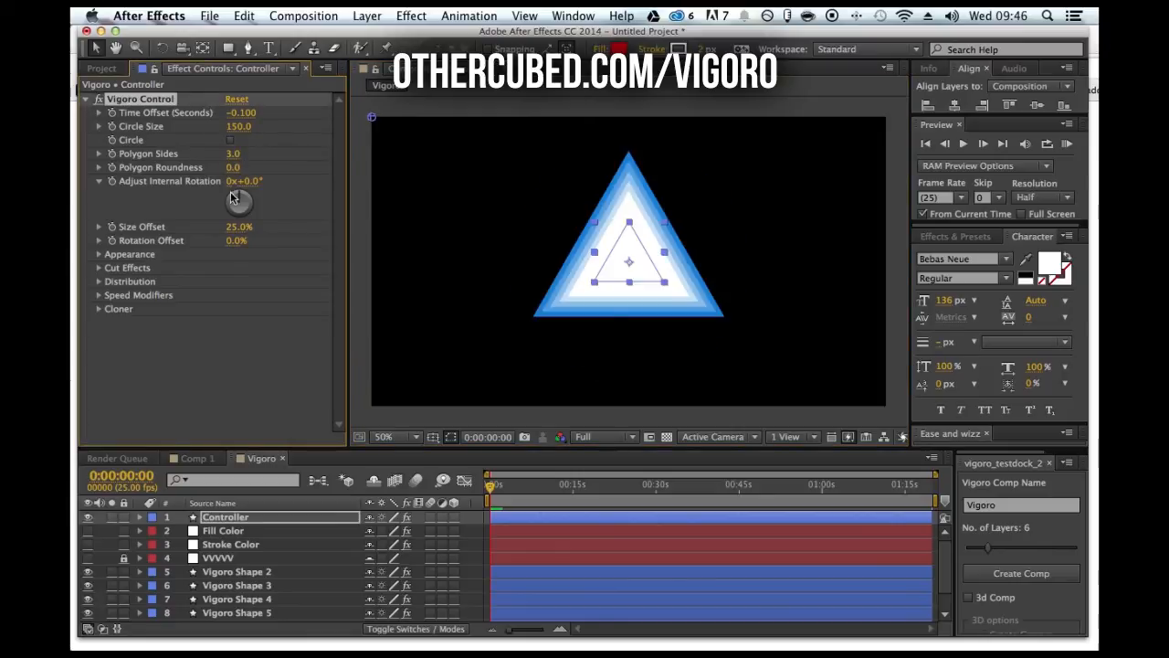
{"action": "left_click", "coordinate": [237, 227]}
{"action": "type", "text": "0"}
{"action": "key", "text": "Return"}
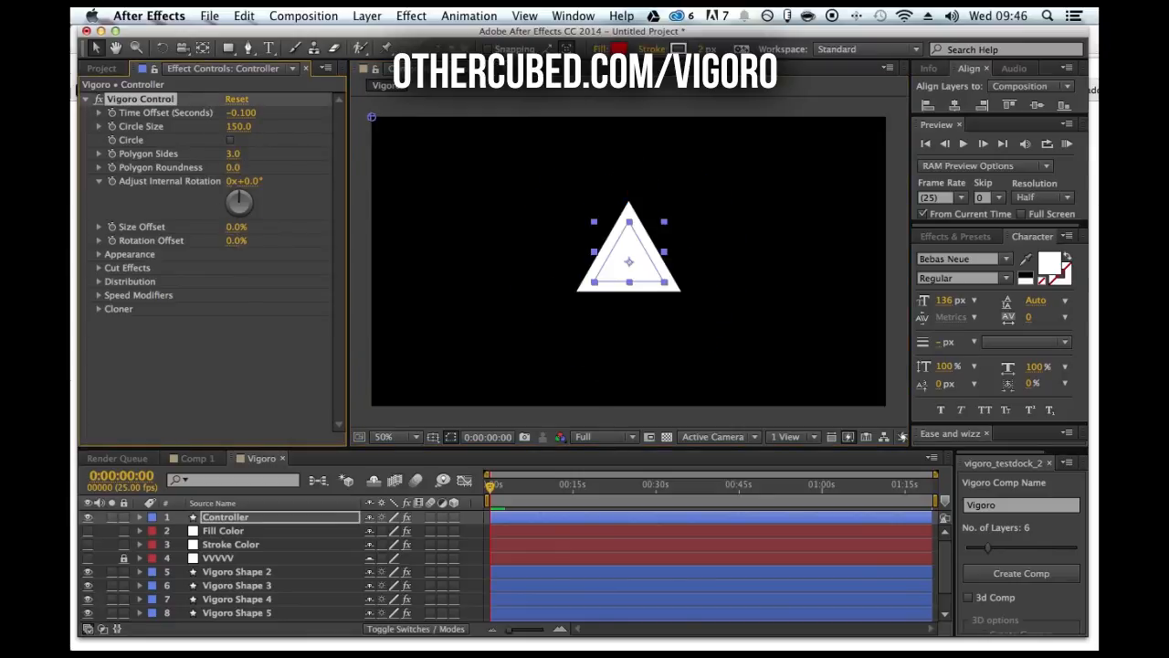
Step: Enable Circle Distribution in the Distribution settings and set Circle Size (Dist) to 168
{"action": "left_click", "coordinate": [99, 282]}
{"action": "left_click", "coordinate": [231, 364]}
{"action": "left_click_drag", "start_coordinate": [233, 377], "coordinate": [351, 384]}
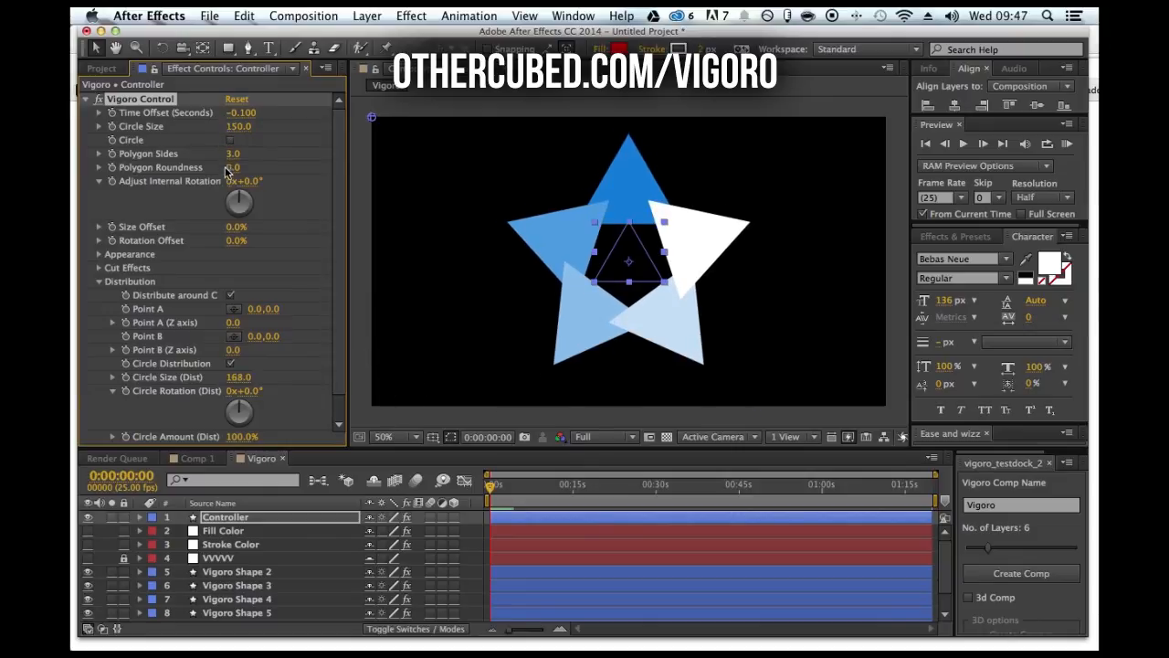
Step: Try a small Circle Rotation (Dist) on the distributed triangles and set it back to 0°
{"action": "mouse_move", "coordinate": [244, 399]}
{"action": "left_mouse_down"}
{"action": "mouse_move", "coordinate": [293, 391]}
{"action": "mouse_move", "coordinate": [254, 393]}
{"action": "left_mouse_up"}
{"action": "left_click", "coordinate": [253, 392]}
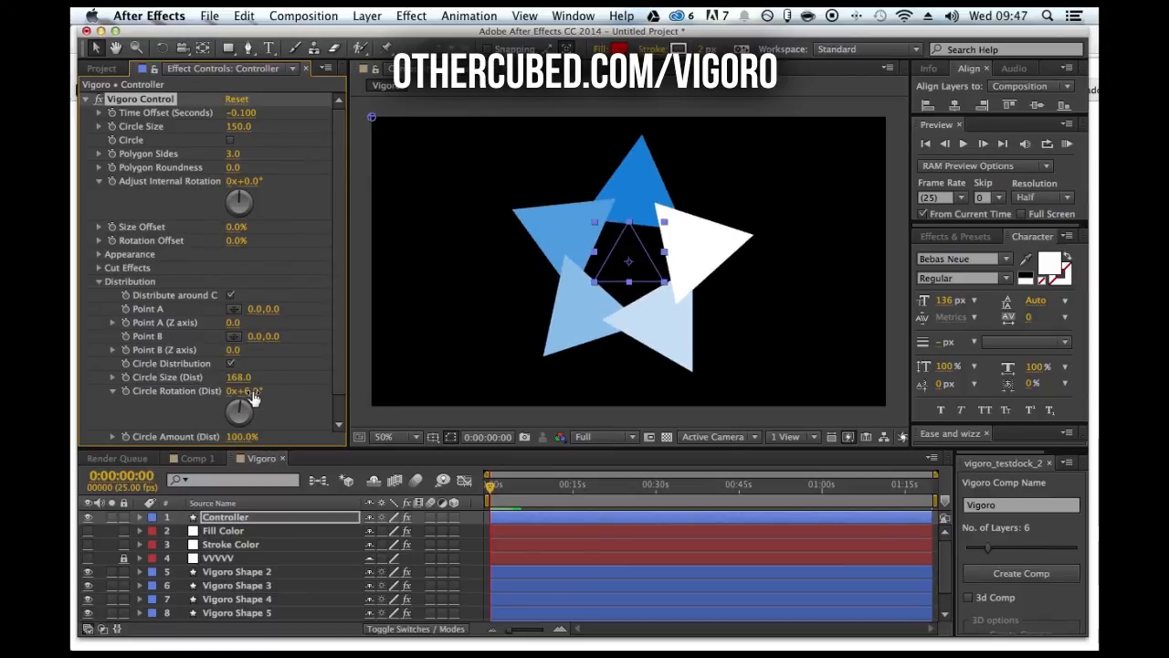
{"action": "type", "text": "0"}
{"action": "key", "text": "Return"}
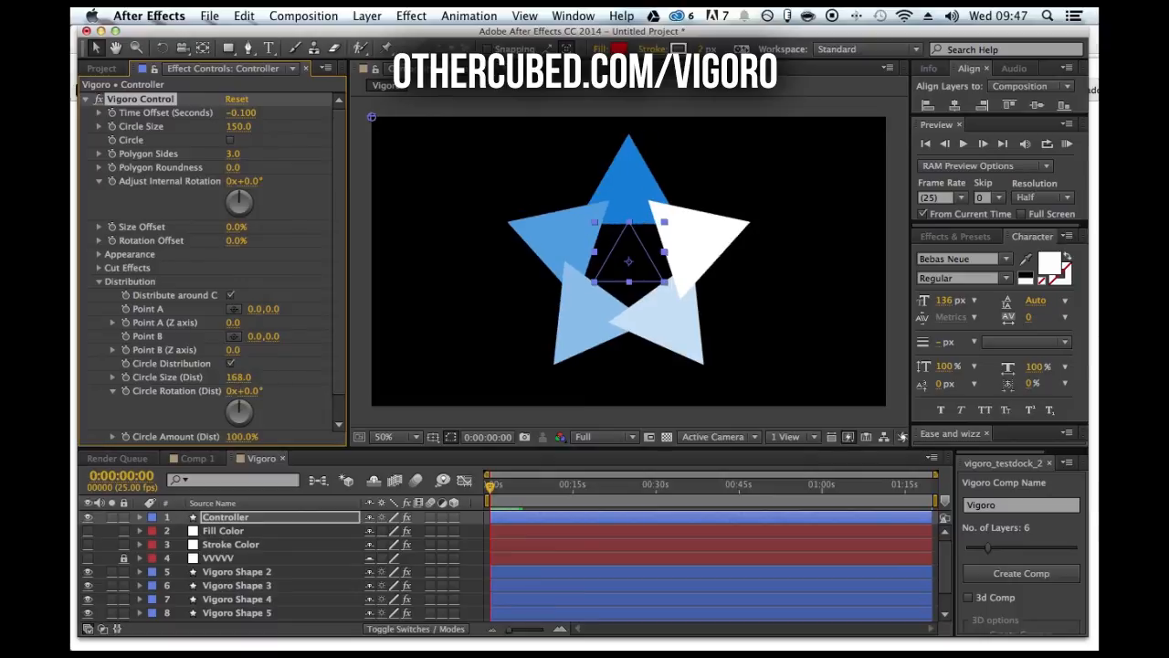
Step: Try a Circle Amount (Dist) of 50% and return it to 100%
{"action": "scroll", "coordinate": [254, 395], "scroll_direction": "down", "scroll_amount": 1}
{"action": "left_click_drag", "start_coordinate": [239, 426], "coordinate": [201, 436]}
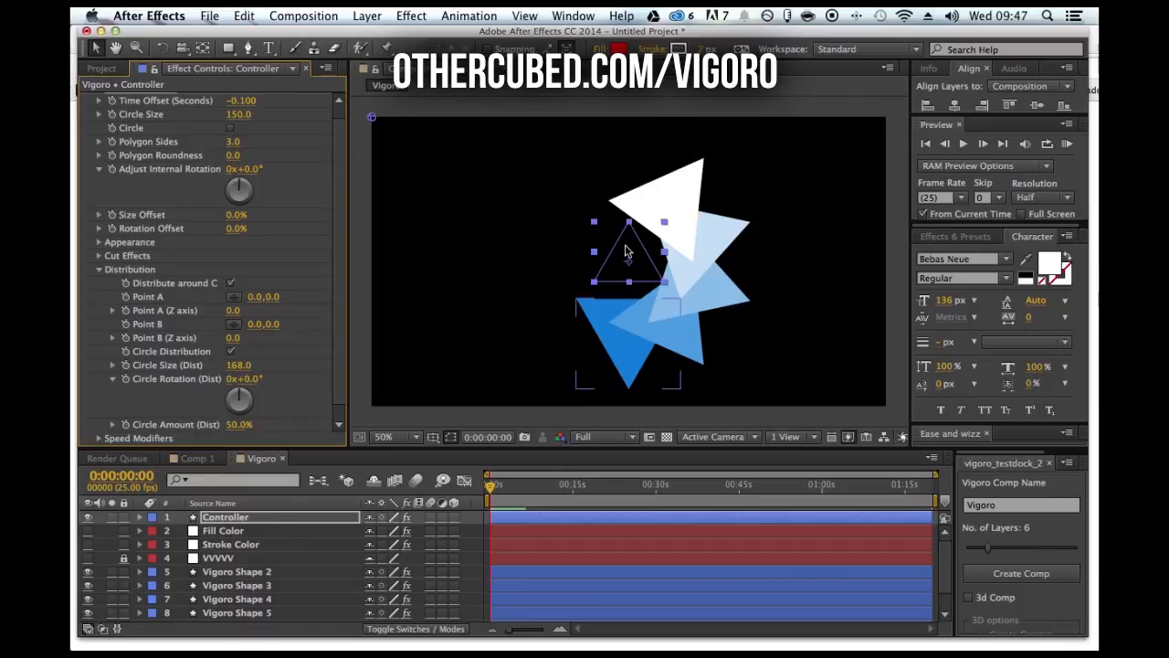
{"action": "left_click_drag", "start_coordinate": [238, 429], "coordinate": [324, 418]}
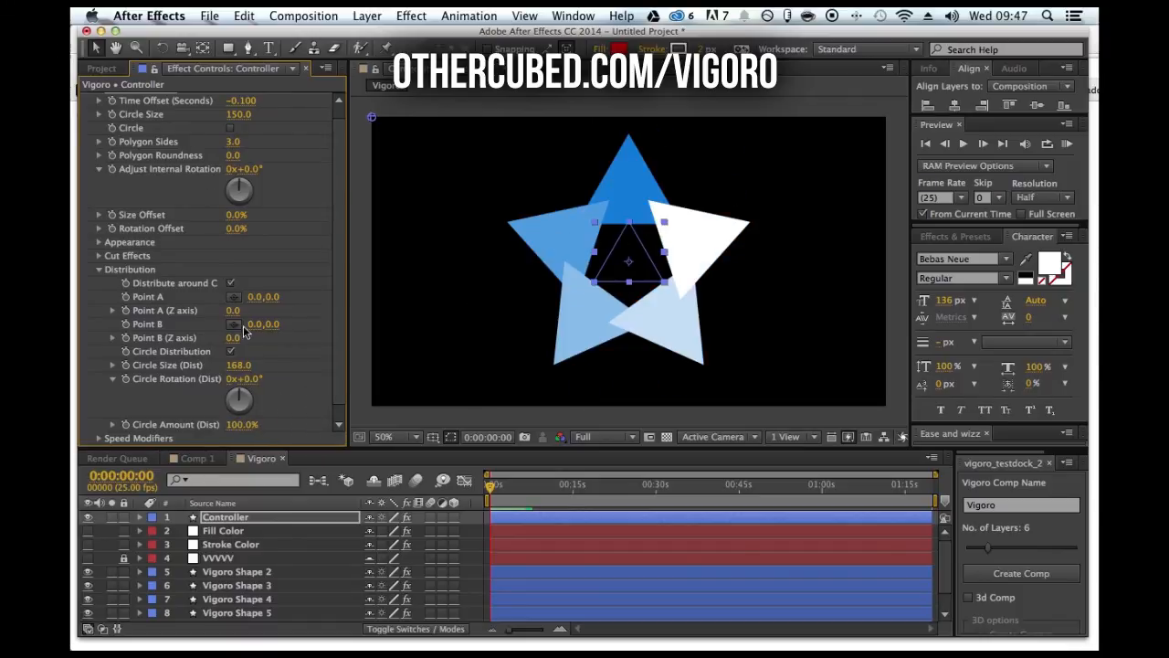
Step: Try Point A at 178, 78 and Point B at -113, 0, switching Circle Distribution off and on again
{"action": "left_click_drag", "start_coordinate": [269, 300], "coordinate": [422, 290]}
{"action": "left_click", "coordinate": [230, 351]}
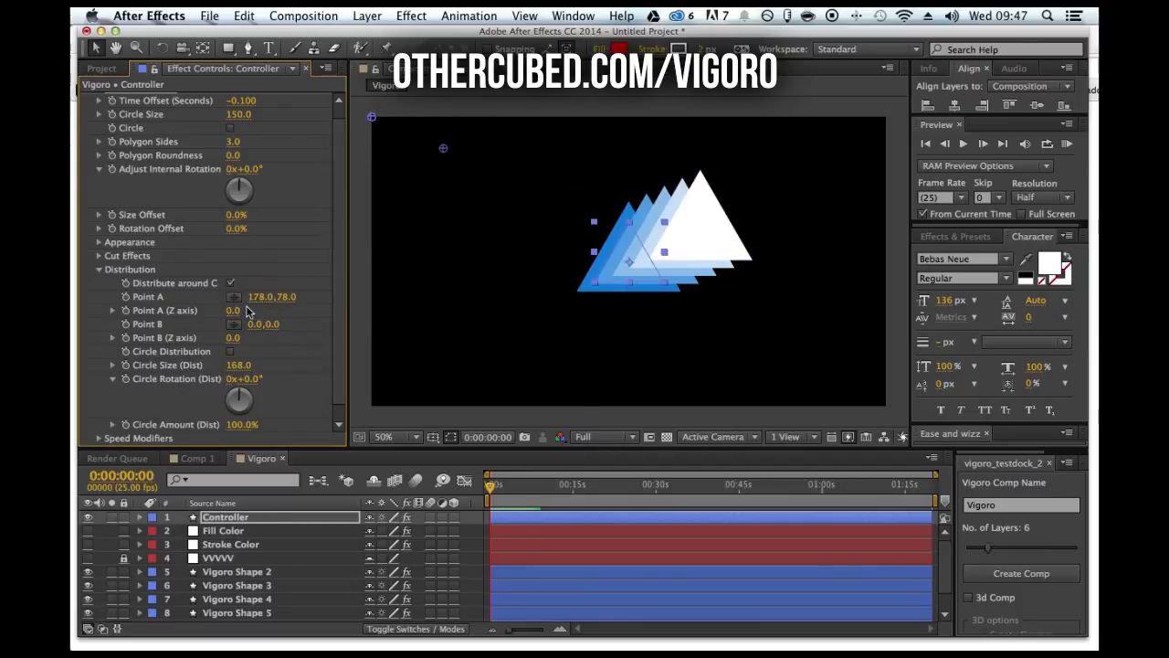
{"action": "left_click_drag", "start_coordinate": [253, 330], "coordinate": [192, 337]}
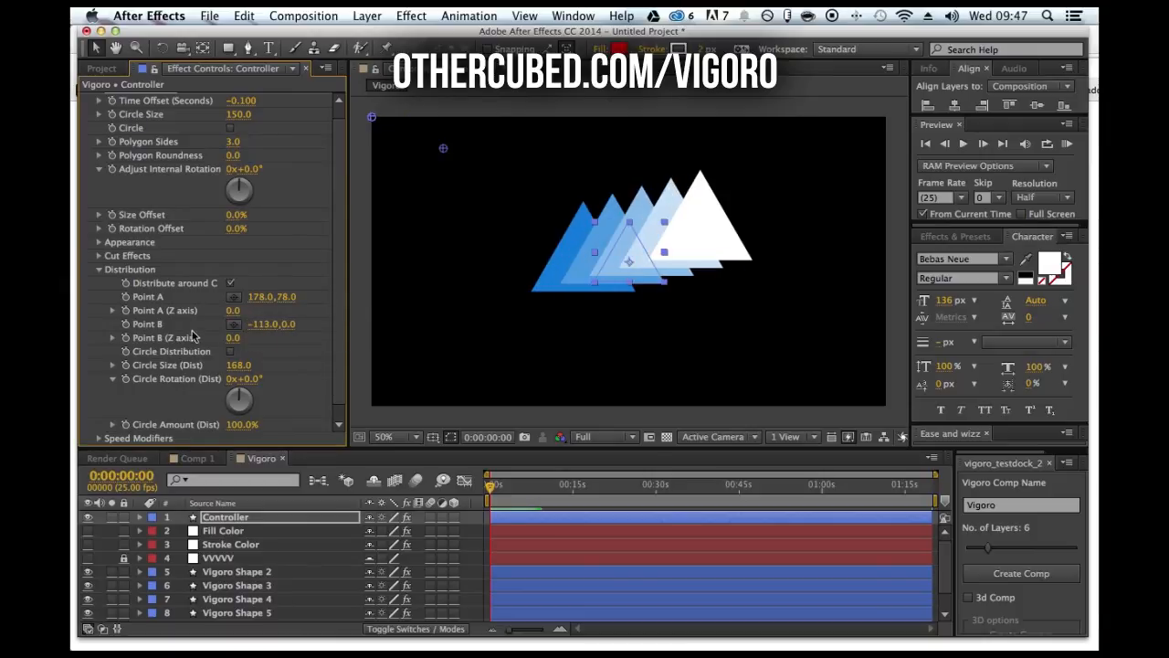
{"action": "left_click", "coordinate": [230, 353]}
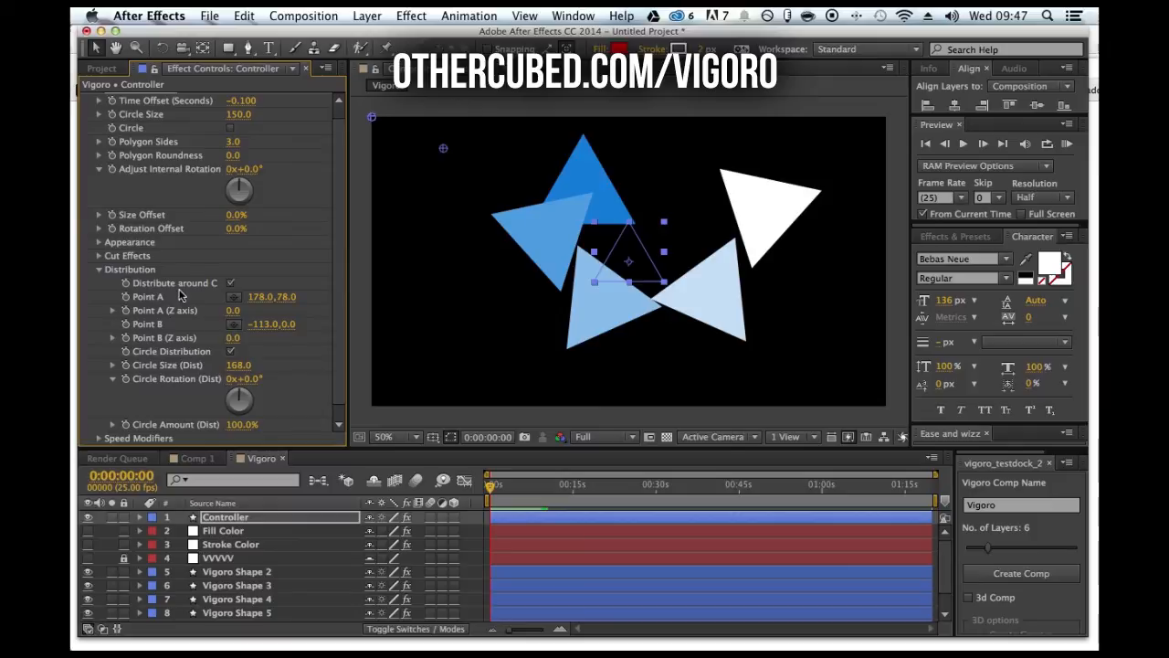
{"action": "scroll", "coordinate": [202, 203], "scroll_direction": "up", "scroll_amount": 1}
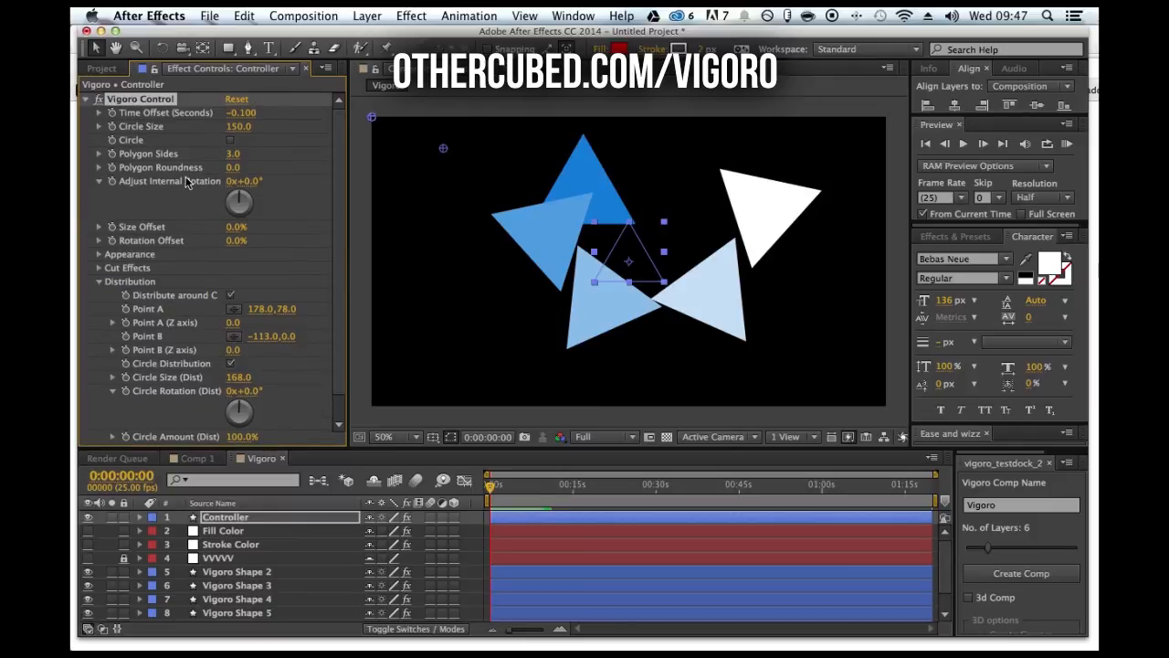
Step: Try different Rotation Offset and Size Offset amounts and set each back to 0%
{"action": "mouse_move", "coordinate": [230, 245]}
{"action": "left_mouse_down"}
{"action": "mouse_move", "coordinate": [259, 240]}
{"action": "mouse_move", "coordinate": [246, 241]}
{"action": "left_mouse_up"}
{"action": "left_click", "coordinate": [235, 243]}
{"action": "type", "text": "0"}
{"action": "key", "text": "Return"}
{"action": "mouse_move", "coordinate": [236, 228]}
{"action": "left_mouse_down"}
{"action": "mouse_move", "coordinate": [274, 235]}
{"action": "mouse_move", "coordinate": [210, 233]}
{"action": "mouse_move", "coordinate": [232, 242]}
{"action": "left_mouse_up"}
{"action": "left_click", "coordinate": [234, 229]}
{"action": "type", "text": "0"}
{"action": "key", "text": "Return"}
Step: Reset the distribution's Point A and Point B to their default values
{"action": "right_click", "coordinate": [253, 316]}
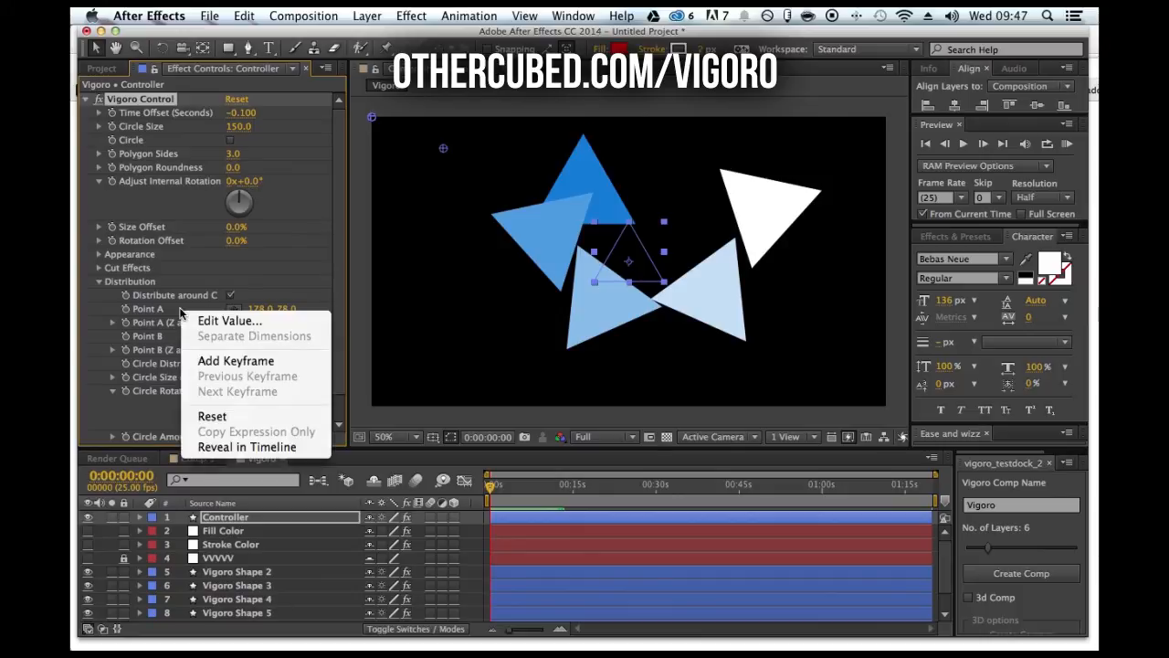
{"action": "left_click", "coordinate": [209, 411]}
{"action": "right_click", "coordinate": [176, 336]}
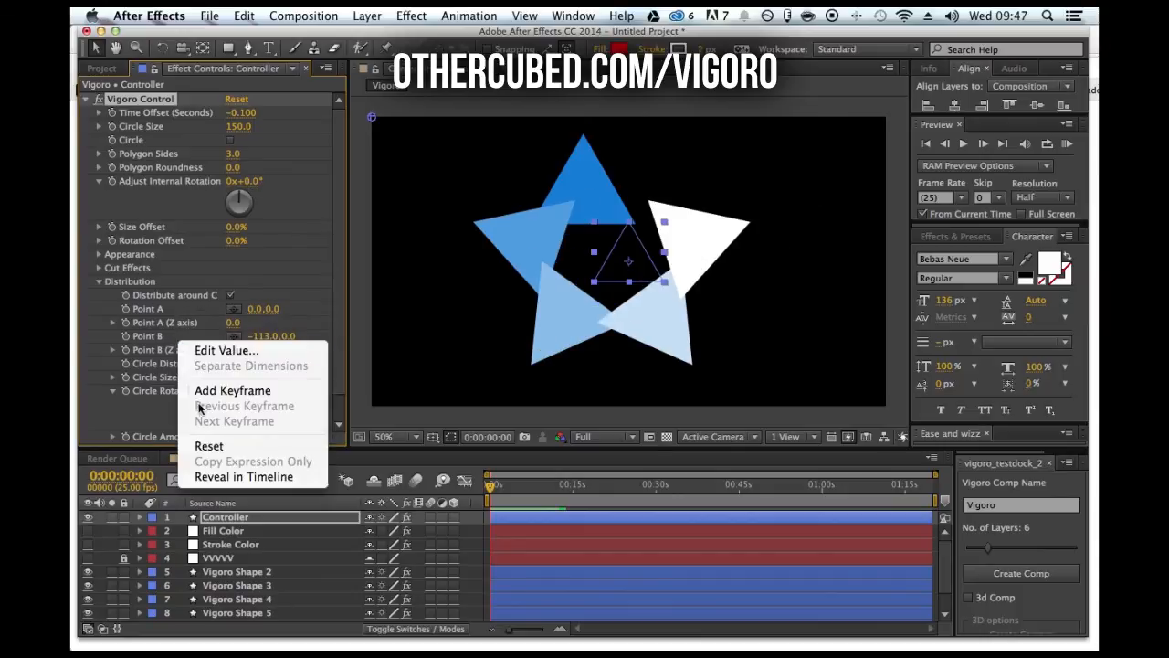
{"action": "left_click", "coordinate": [208, 445]}
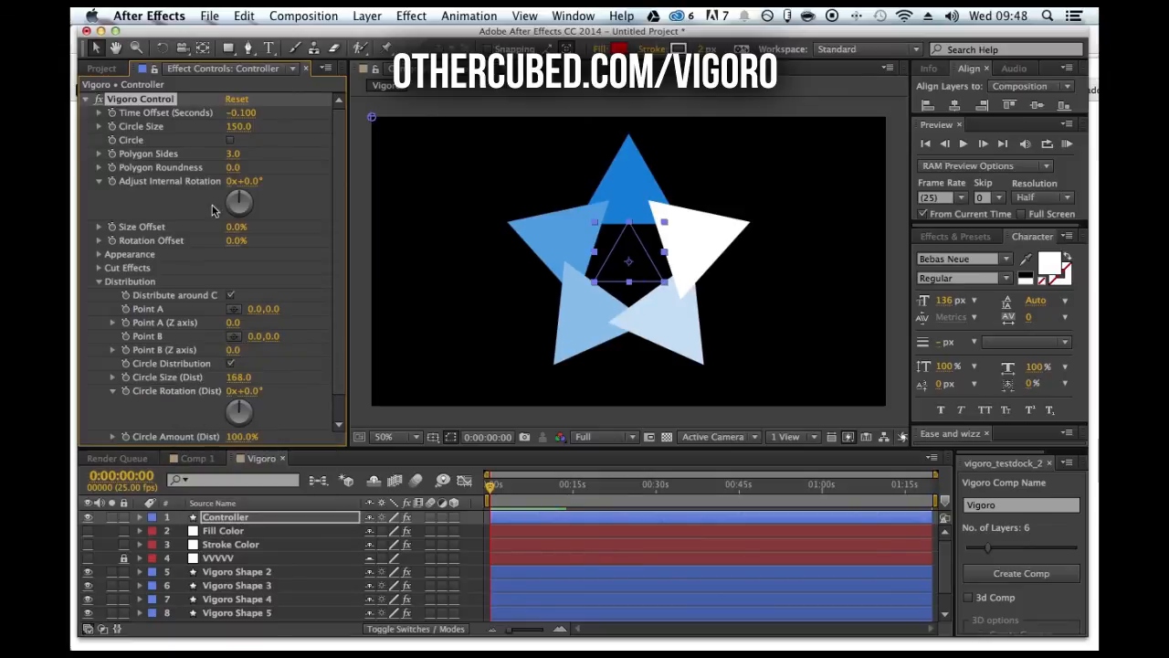
Step: Try Adjust Internal Rotation at 60° and set it to 9°
{"action": "left_click_drag", "start_coordinate": [254, 184], "coordinate": [306, 187]}
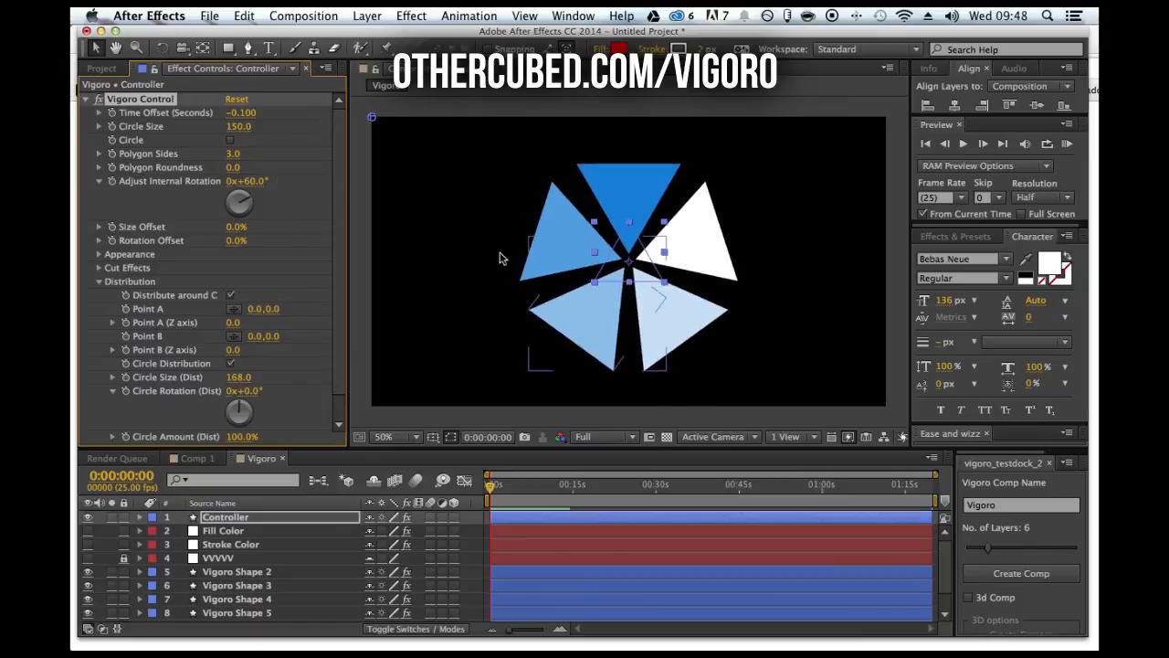
{"action": "left_click", "coordinate": [257, 184]}
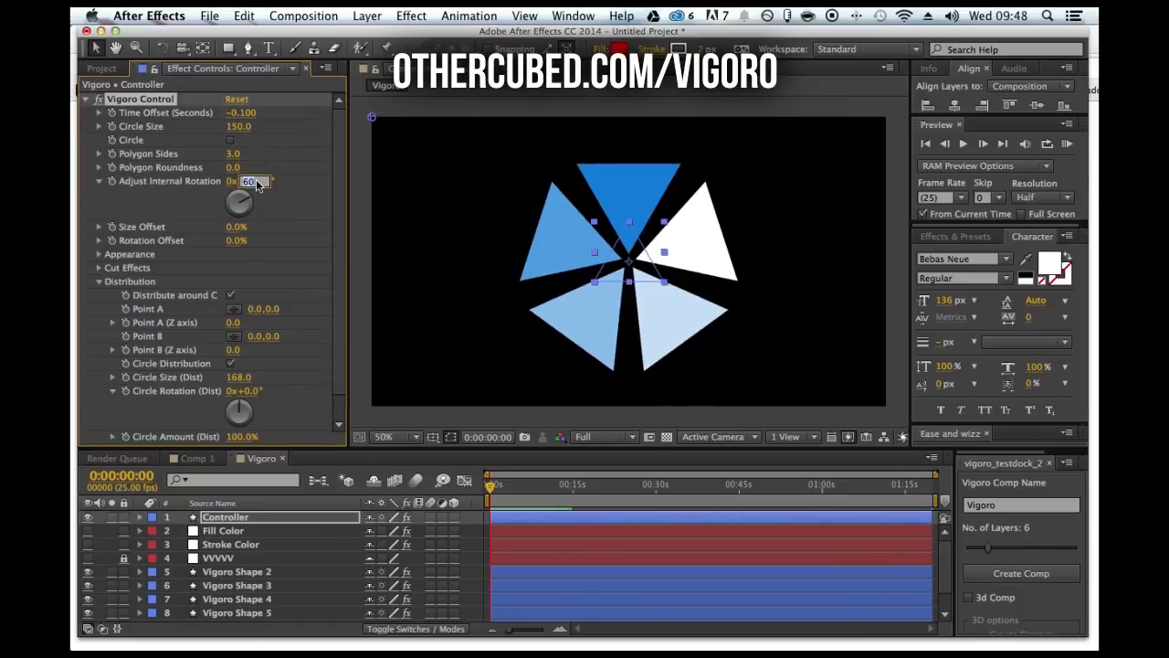
{"action": "type", "text": "9"}
{"action": "key", "text": "Return"}
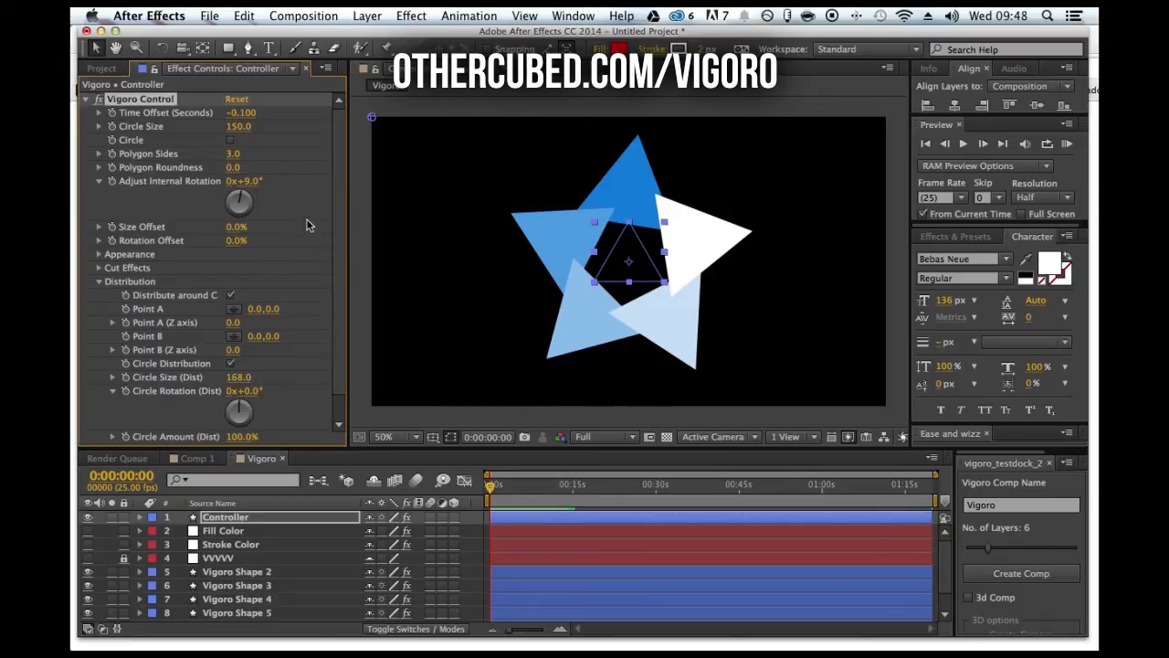
Step: Return to Comp 1, preview the squares' circle animation from 0:00:00:14, and scrub to 0:00:02:03
{"action": "left_click", "coordinate": [198, 458]}
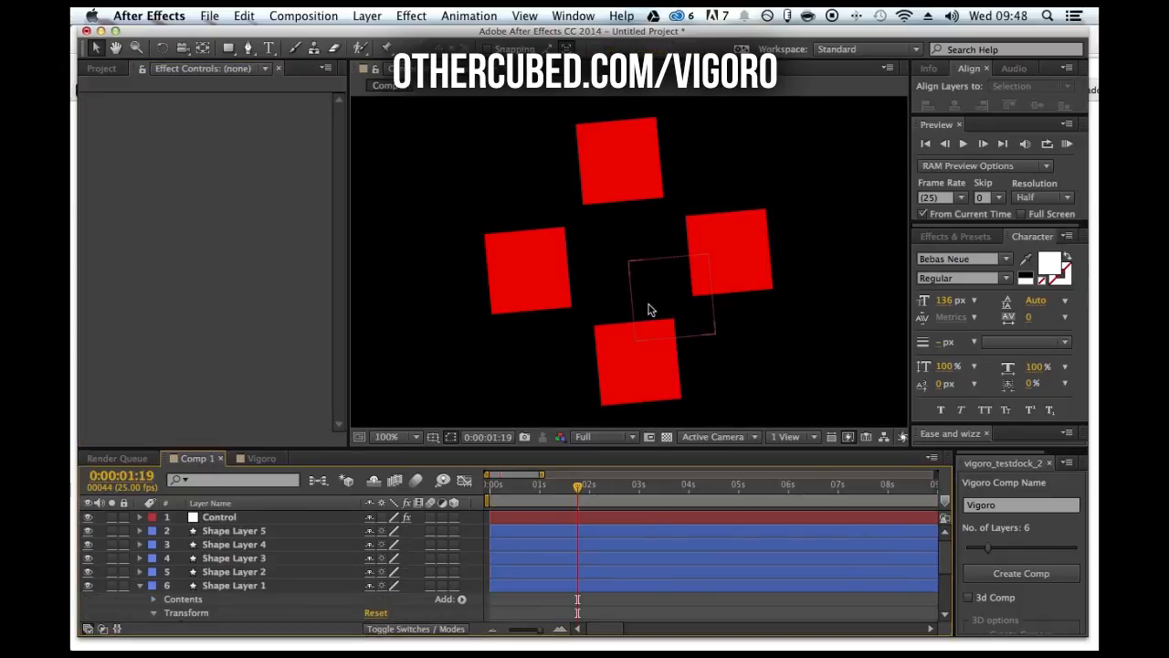
{"action": "left_click_drag", "start_coordinate": [570, 480], "coordinate": [517, 485]}
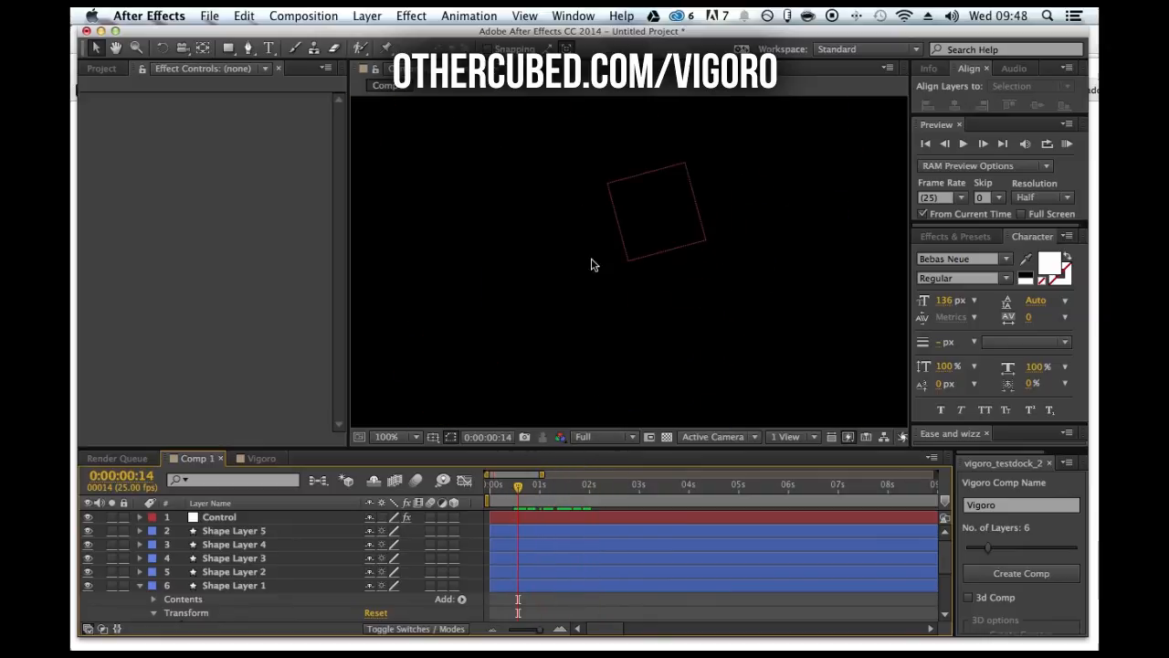
{"action": "key", "text": "comma"}
{"action": "left_click", "coordinate": [1073, 144]}
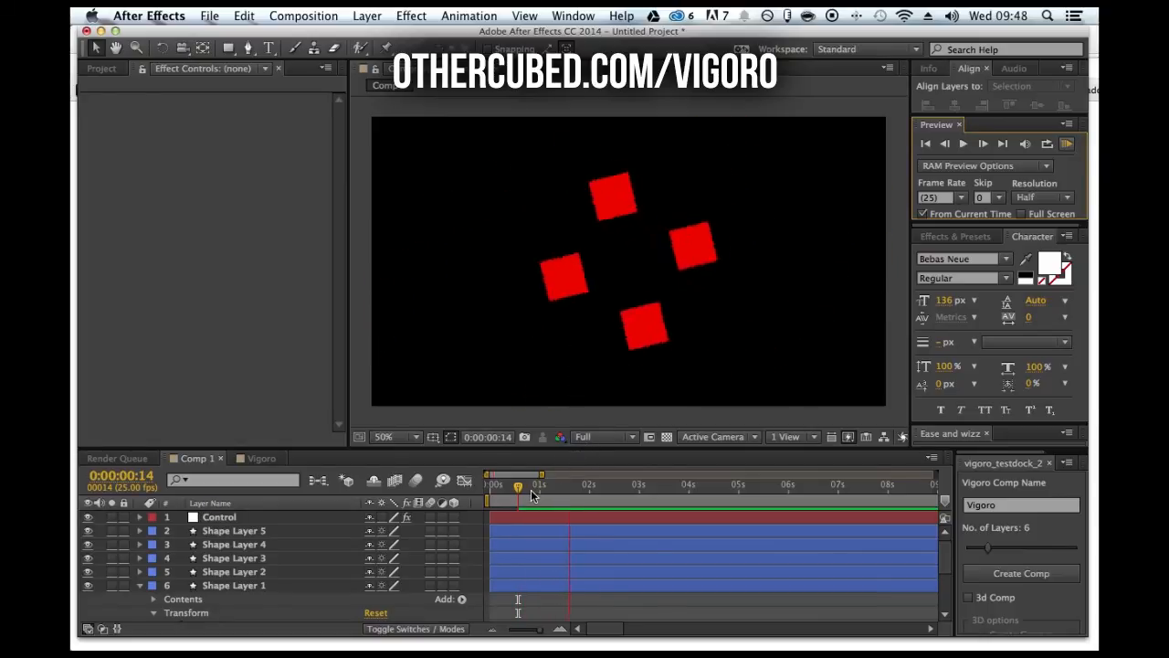
{"action": "left_click_drag", "start_coordinate": [544, 486], "coordinate": [599, 489]}
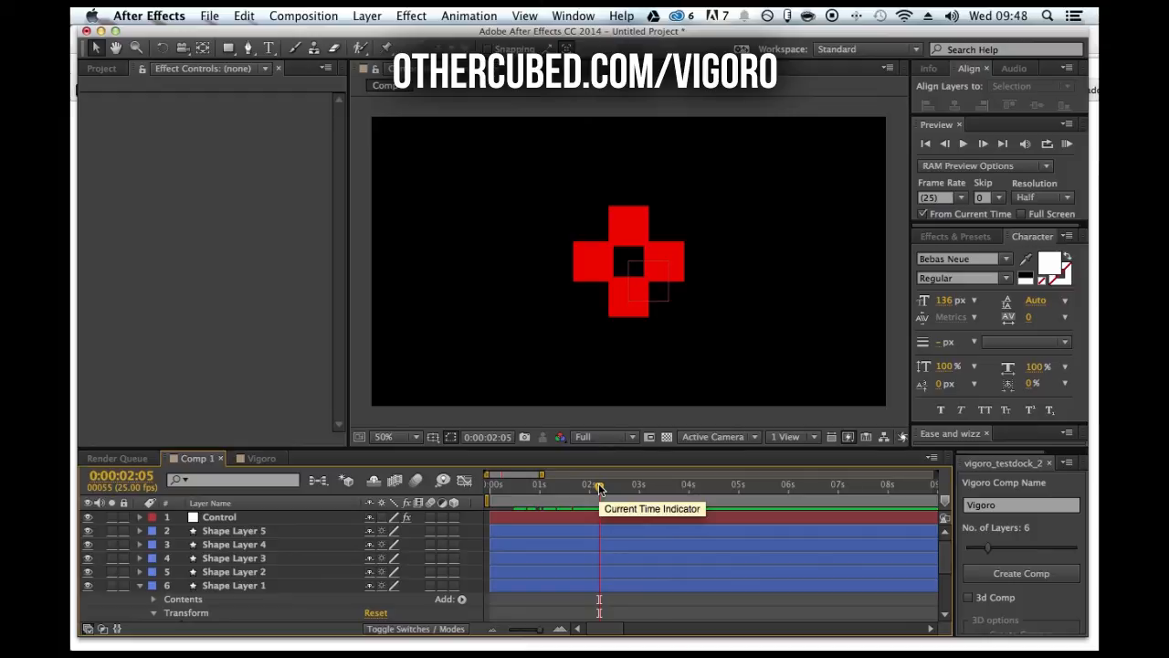
{"action": "mouse_move", "coordinate": [599, 489]}
{"action": "left_mouse_down"}
{"action": "mouse_move", "coordinate": [580, 487]}
{"action": "mouse_move", "coordinate": [594, 486]}
{"action": "left_mouse_up"}
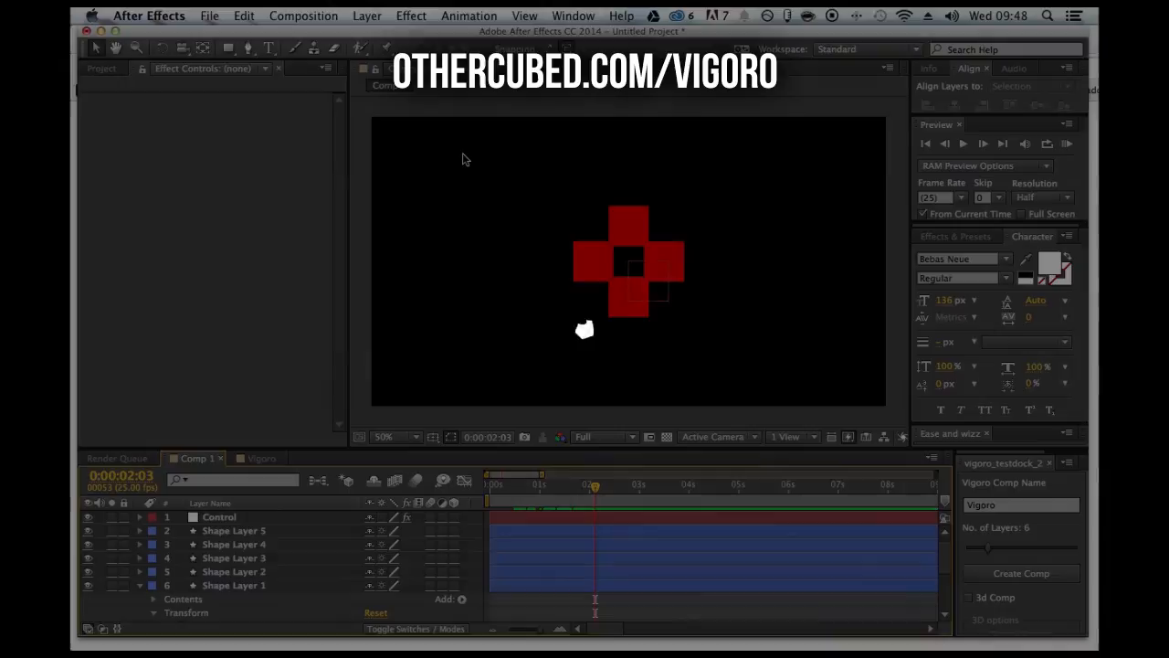